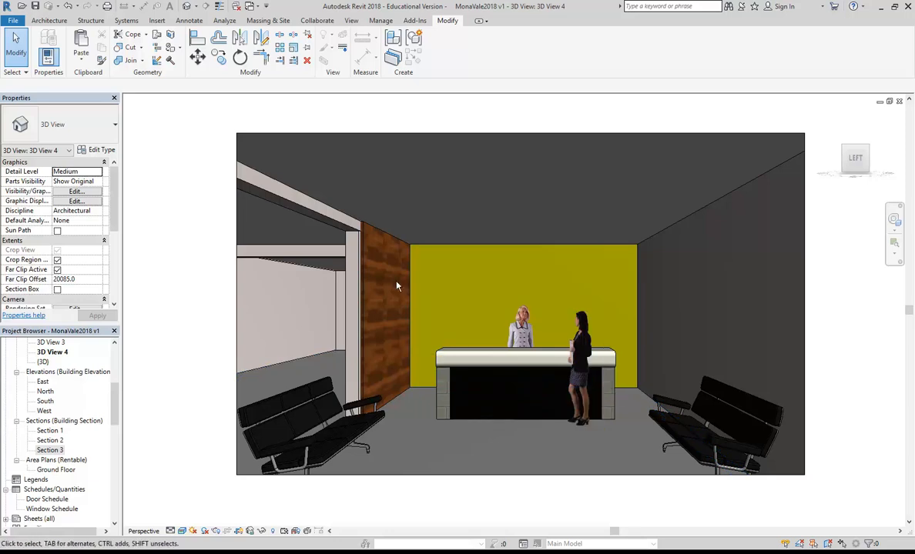
Step: Select the lobby's right-hand Existing 300mm wall and bring up its type properties
{"action": "left_click", "coordinate": [639, 383]}
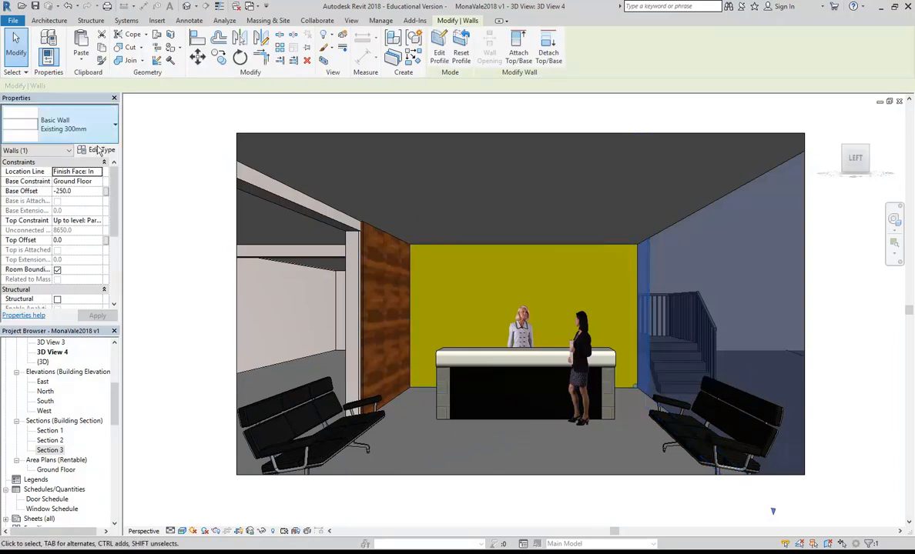
{"action": "left_click", "coordinate": [95, 149]}
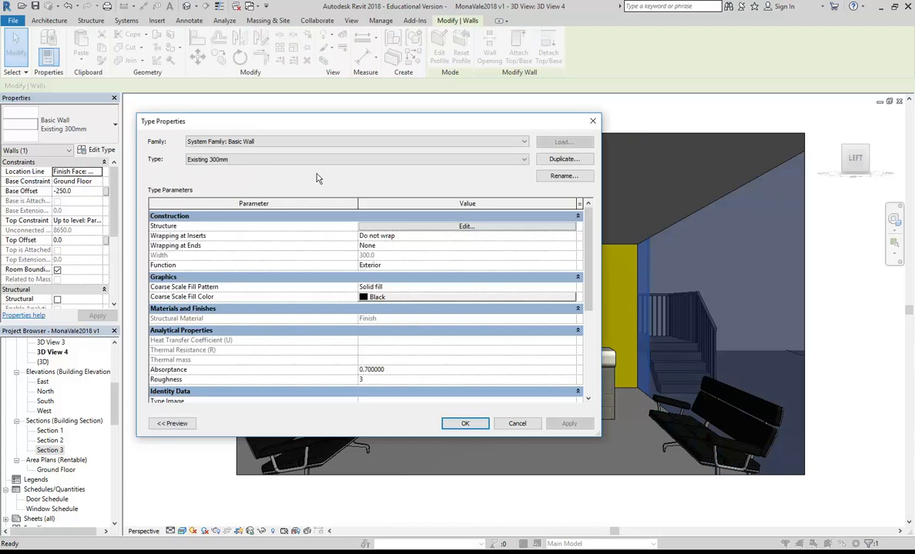
Step: Duplicate Existing 300mm as '300mm Interior Purple' and edit its structure layers
{"action": "left_click", "coordinate": [552, 163]}
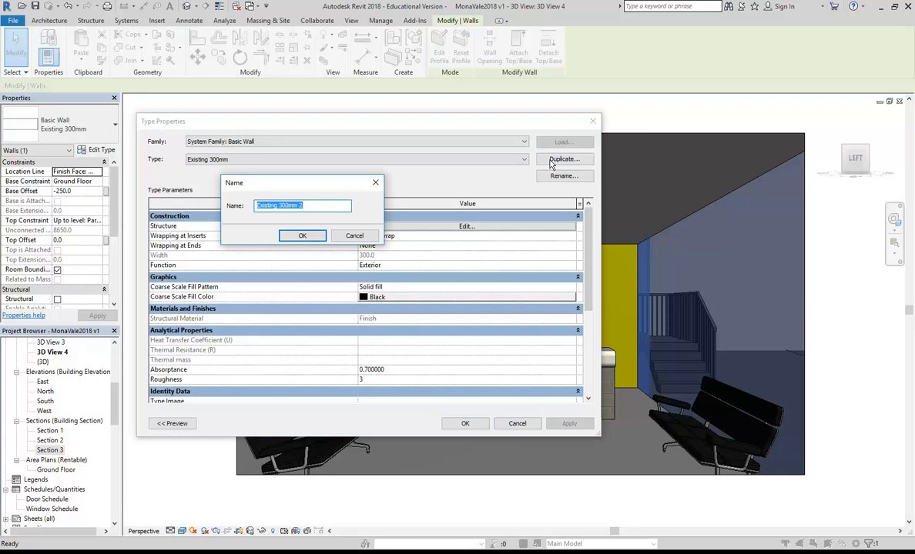
{"action": "type", "text": "300mm Interior Purple"}
{"action": "left_click", "coordinate": [302, 235]}
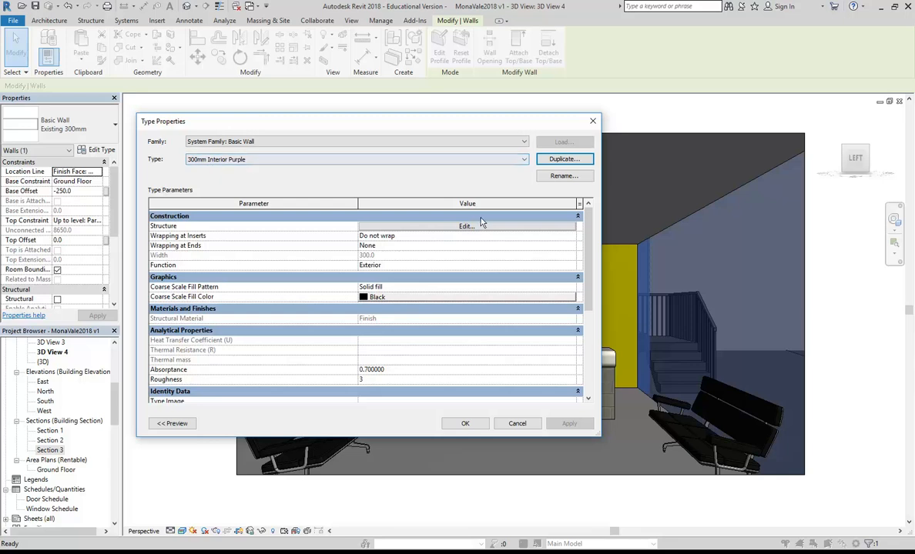
{"action": "left_click", "coordinate": [454, 228]}
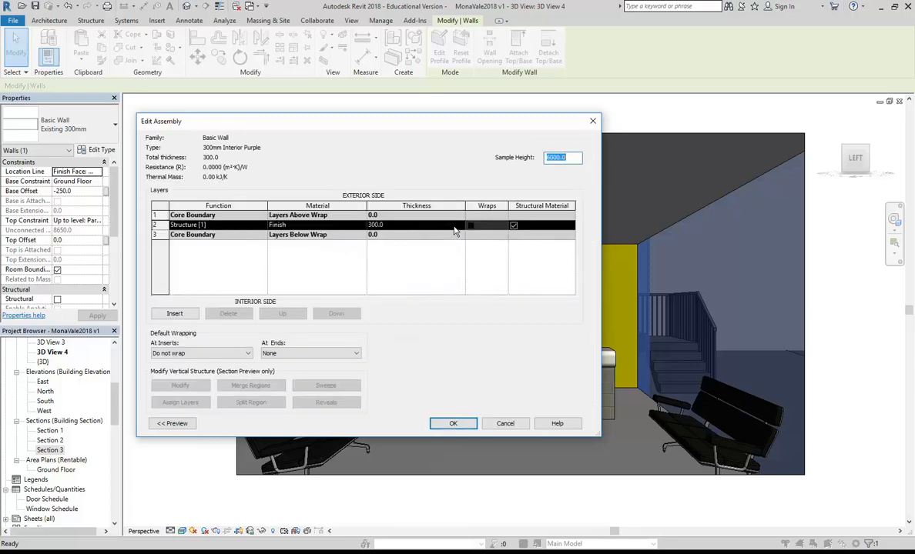
Step: Insert a new 10mm layer on the interior side of the Finish core
{"action": "left_click", "coordinate": [411, 225]}
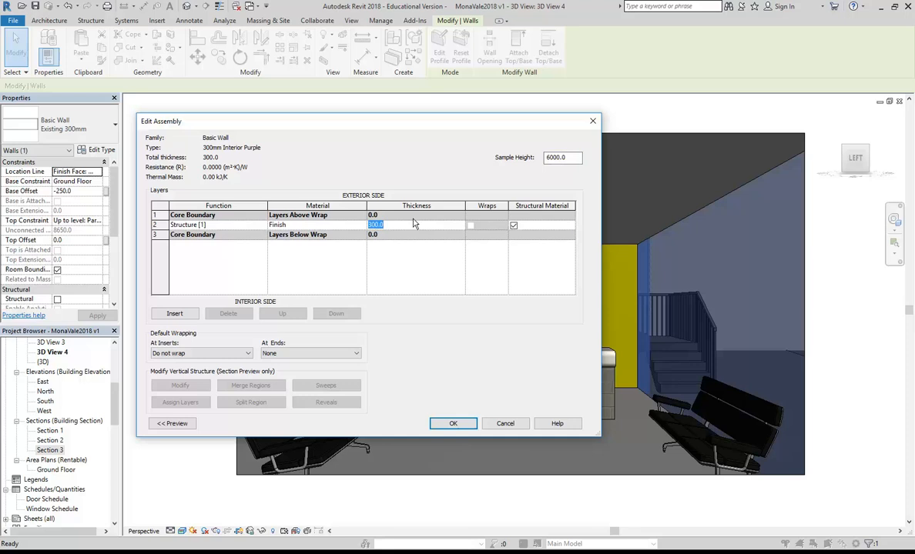
{"action": "type", "text": "290"}
{"action": "left_click", "coordinate": [174, 314]}
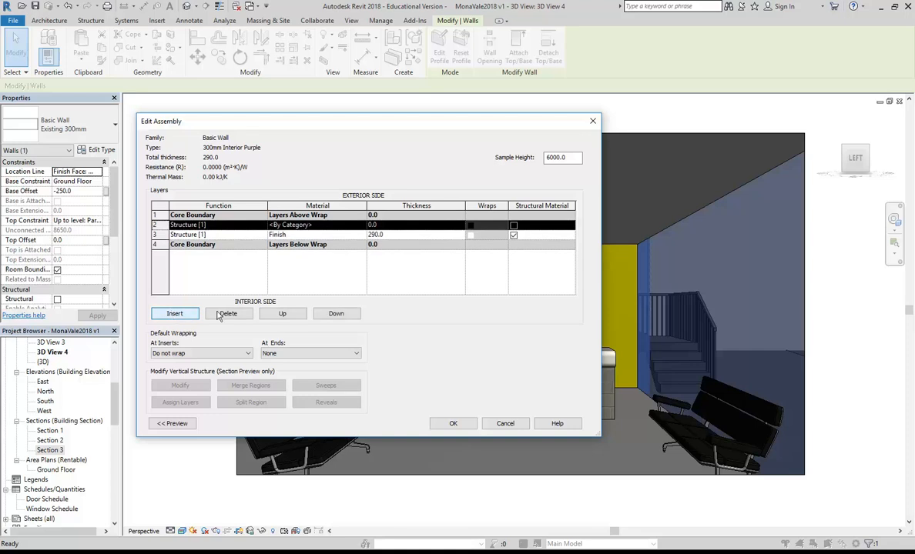
{"action": "left_click", "coordinate": [333, 315]}
{"action": "left_click", "coordinate": [336, 315]}
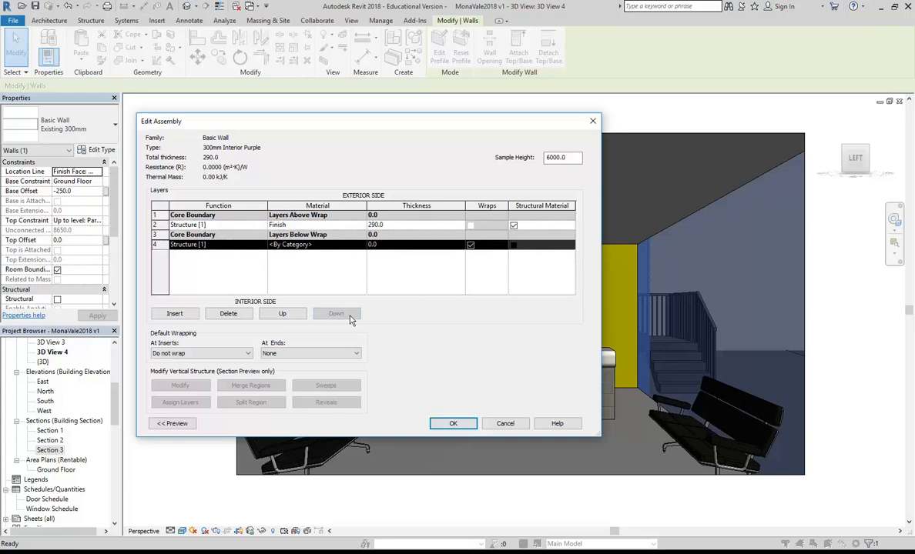
{"action": "left_click", "coordinate": [397, 245]}
{"action": "type", "text": "10"}
{"action": "left_click", "coordinate": [331, 245]}
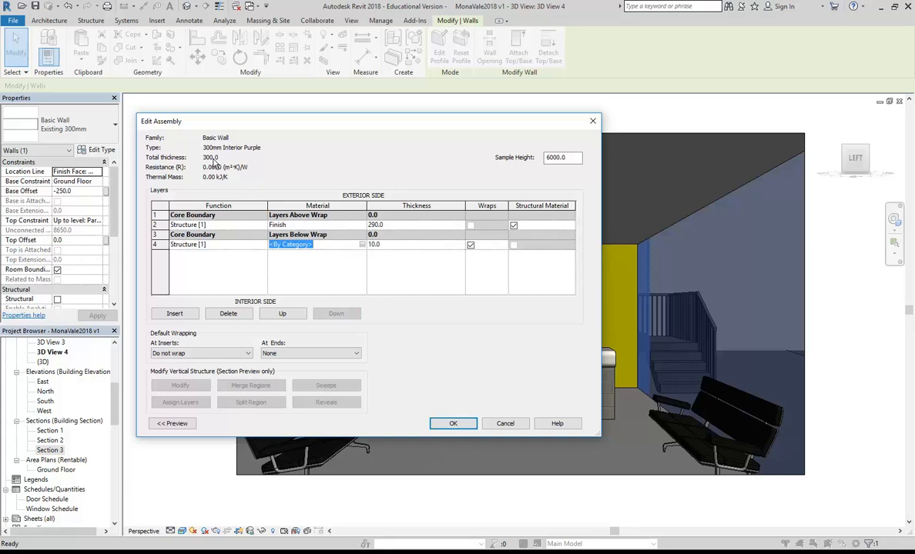
Step: Add a 10mm layer on the exterior side and reduce the Finish core to 280
{"action": "left_click", "coordinate": [393, 225]}
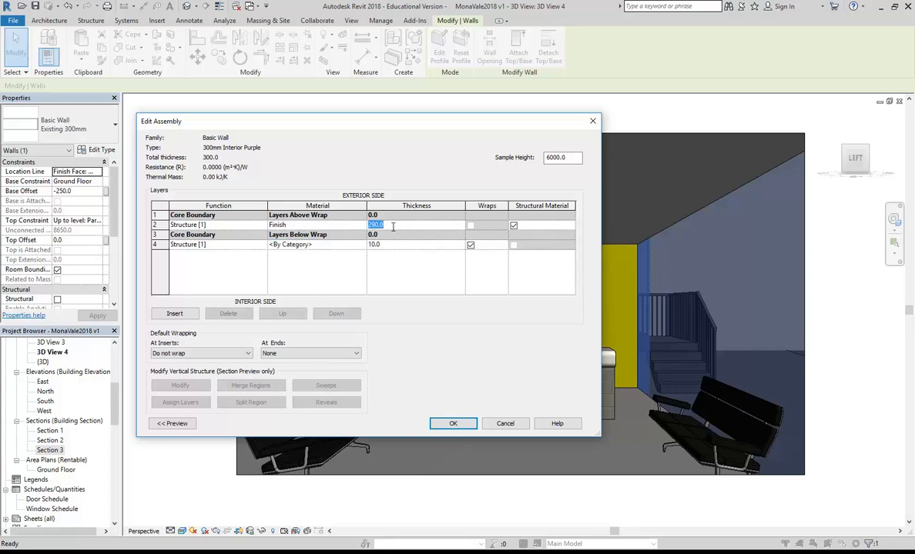
{"action": "left_click", "coordinate": [174, 313]}
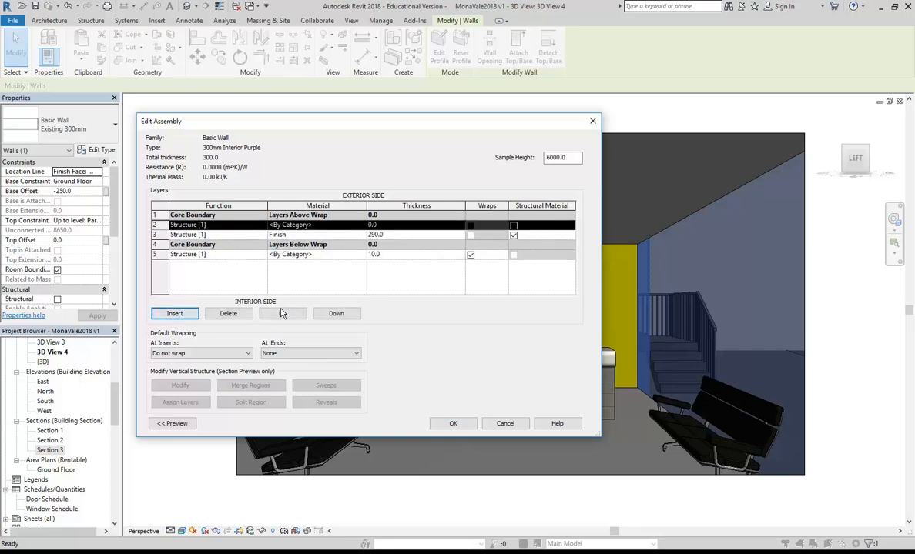
{"action": "left_click", "coordinate": [282, 313]}
{"action": "left_click", "coordinate": [400, 216]}
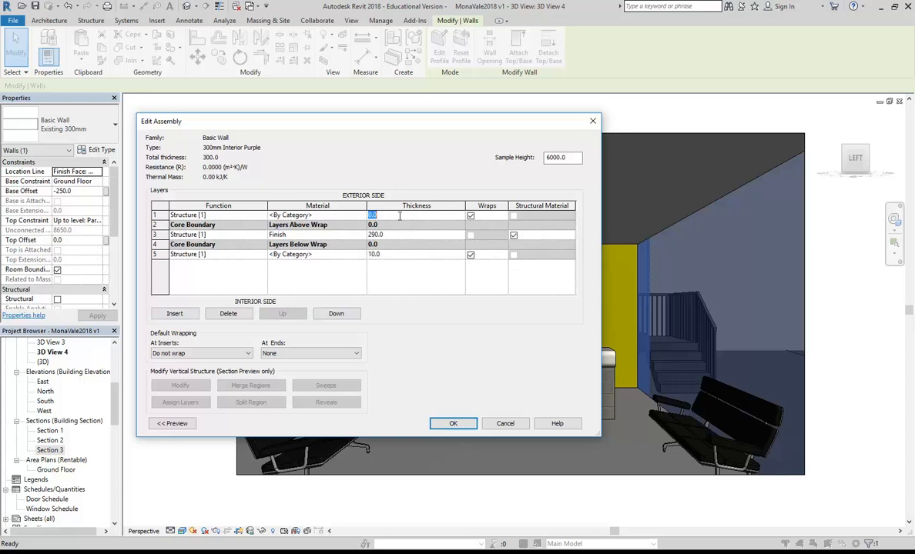
{"action": "type", "text": "10"}
{"action": "left_click", "coordinate": [400, 235]}
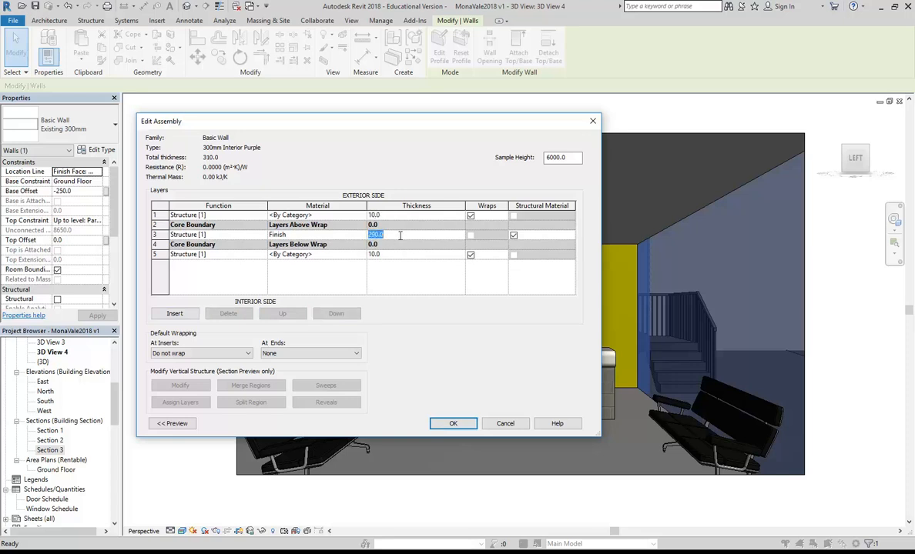
{"action": "type", "text": "280"}
{"action": "left_click", "coordinate": [405, 254]}
Step: Check the layer thicknesses read 10, 280 and 10, totalling 300
{"action": "left_click", "coordinate": [401, 235]}
{"action": "left_click", "coordinate": [402, 235]}
{"action": "left_click", "coordinate": [397, 216]}
{"action": "left_click", "coordinate": [396, 235]}
{"action": "left_click", "coordinate": [391, 236]}
{"action": "left_click", "coordinate": [396, 256]}
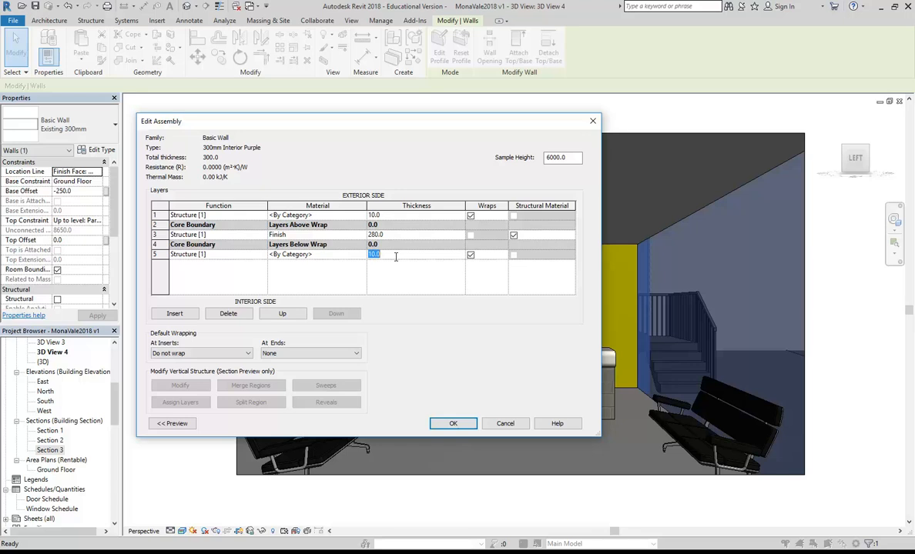
{"action": "left_click", "coordinate": [369, 234]}
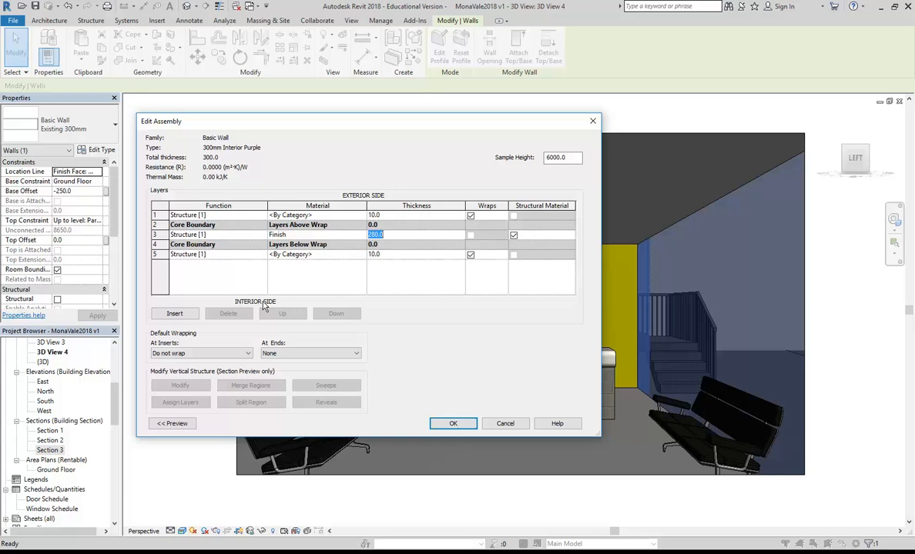
Step: Set the outer layer to Finish 1 [4] and inner to Finish 2 [5], then browse materials
{"action": "left_click", "coordinate": [236, 254]}
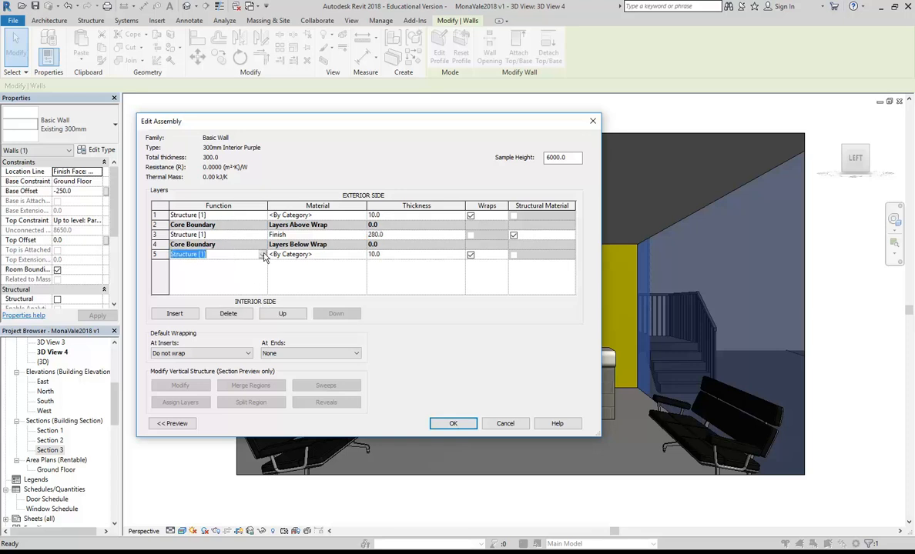
{"action": "left_click", "coordinate": [262, 255]}
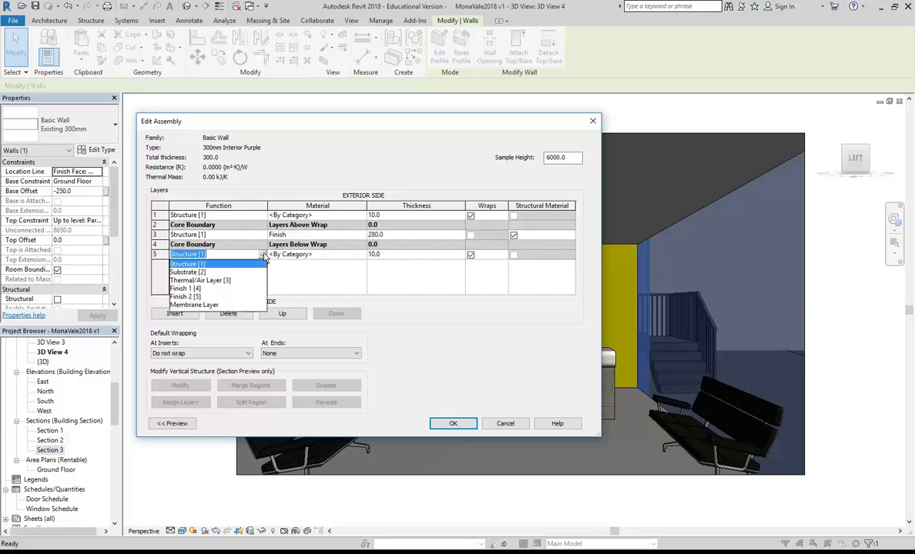
{"action": "left_click", "coordinate": [186, 297]}
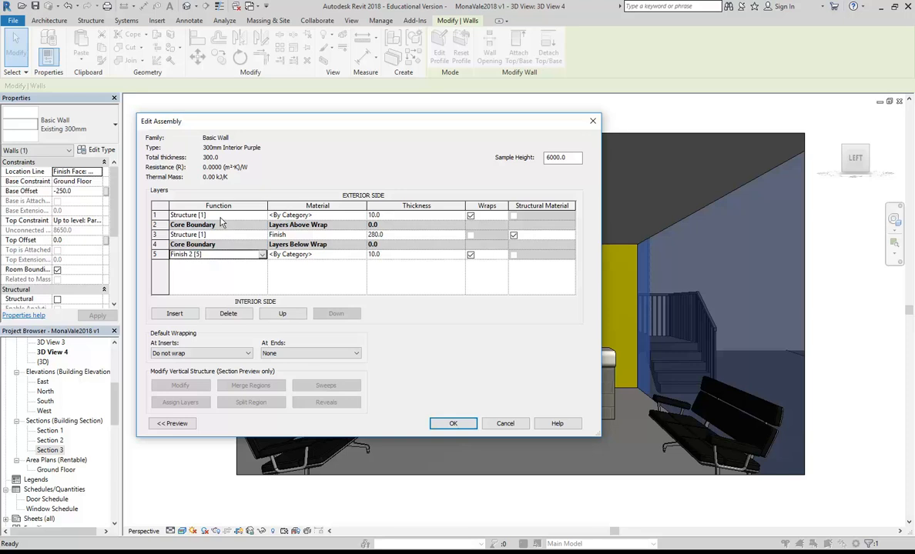
{"action": "left_click", "coordinate": [220, 216]}
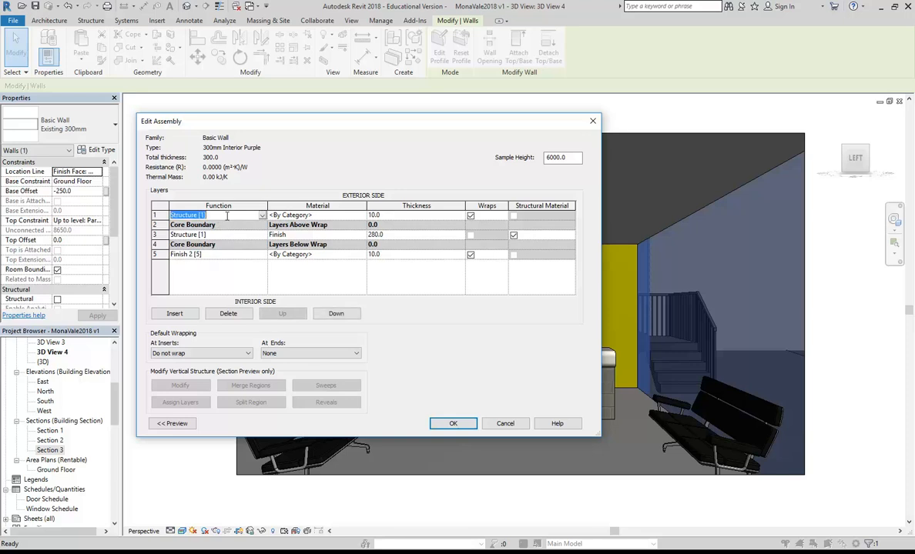
{"action": "left_click", "coordinate": [262, 216]}
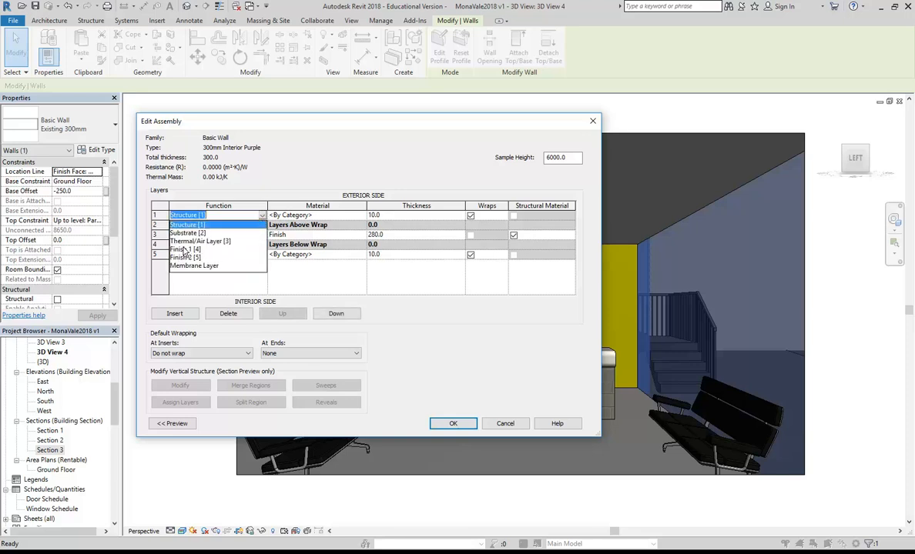
{"action": "left_click", "coordinate": [174, 232]}
{"action": "left_click", "coordinate": [216, 255]}
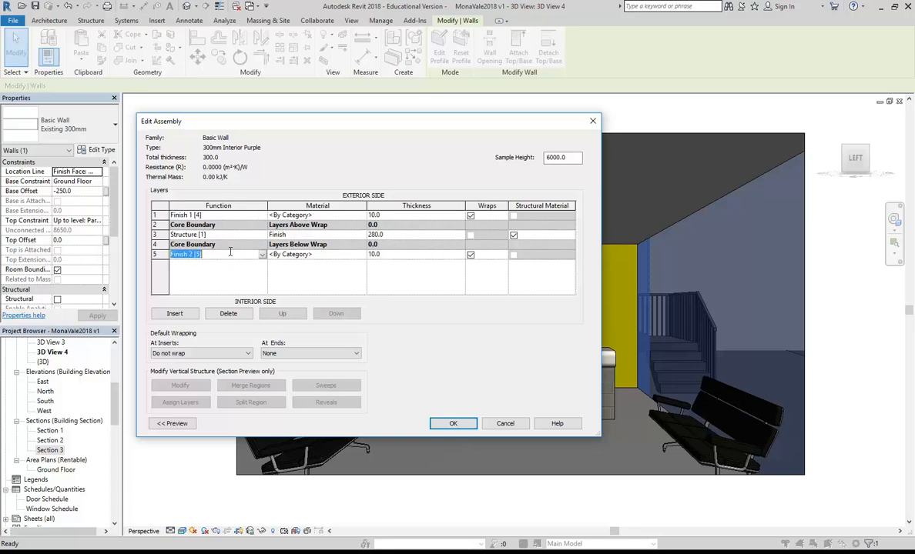
{"action": "left_click", "coordinate": [261, 255]}
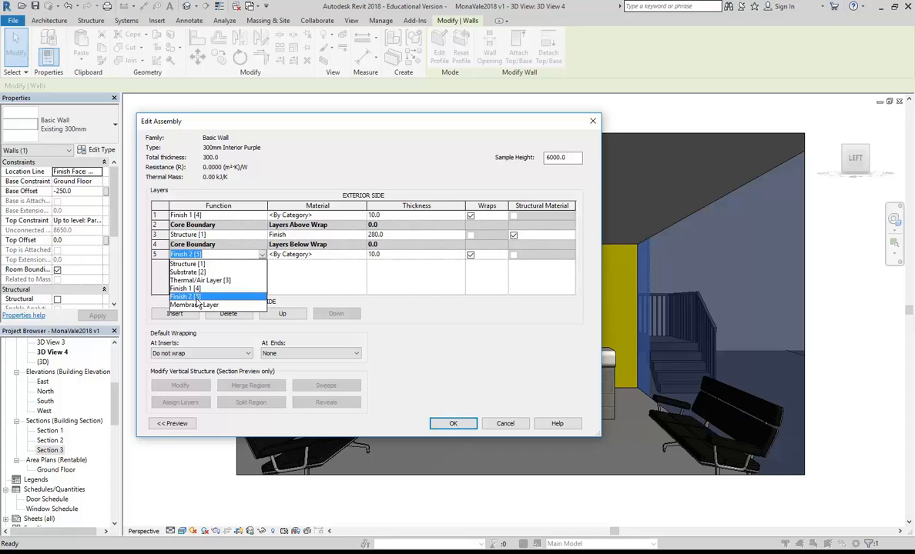
{"action": "left_click", "coordinate": [197, 300]}
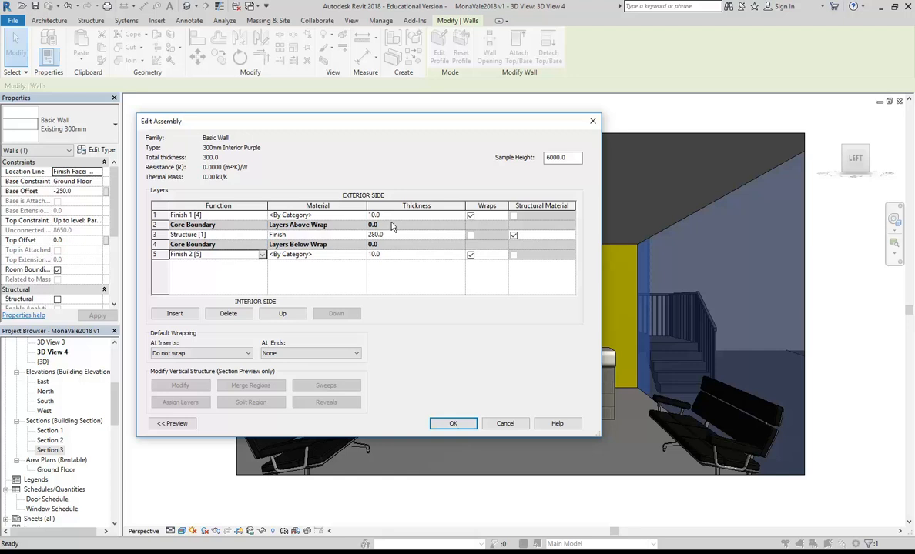
{"action": "left_click", "coordinate": [292, 216]}
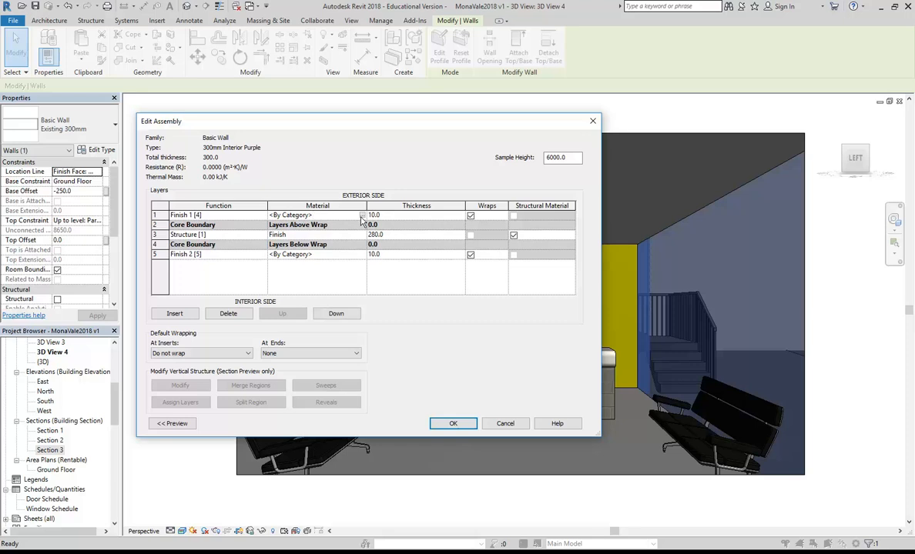
{"action": "left_click", "coordinate": [362, 216]}
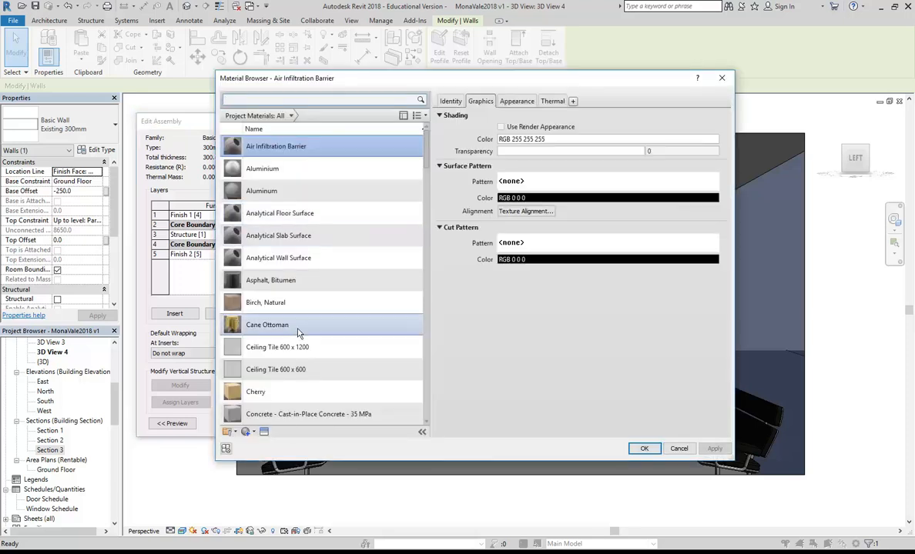
Step: Assign the Finish material to the exterior Finish 1 [4] layer
{"action": "scroll", "coordinate": [291, 331], "scroll_direction": "down", "scroll_amount": 5}
{"action": "scroll", "coordinate": [290, 332], "scroll_direction": "down", "scroll_amount": 5}
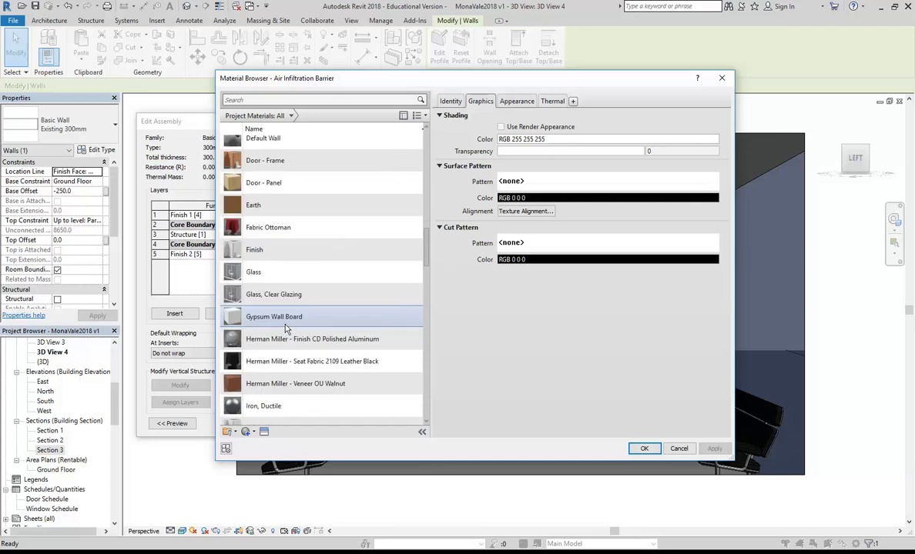
{"action": "left_click", "coordinate": [262, 250]}
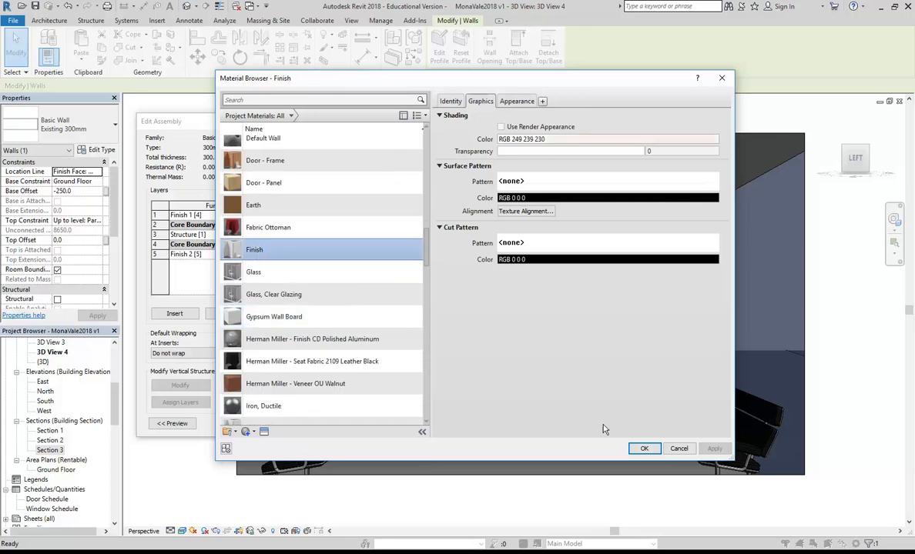
{"action": "left_click", "coordinate": [645, 448]}
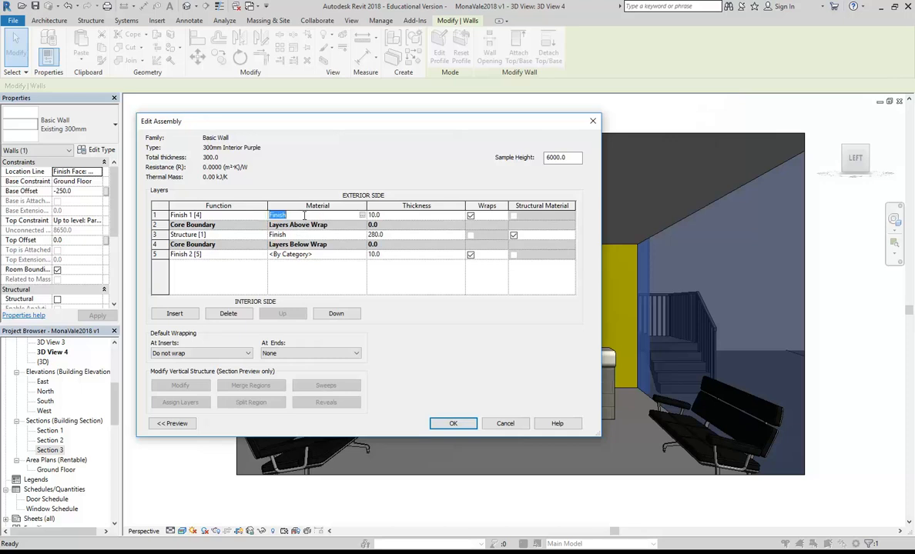
{"action": "left_click", "coordinate": [332, 254]}
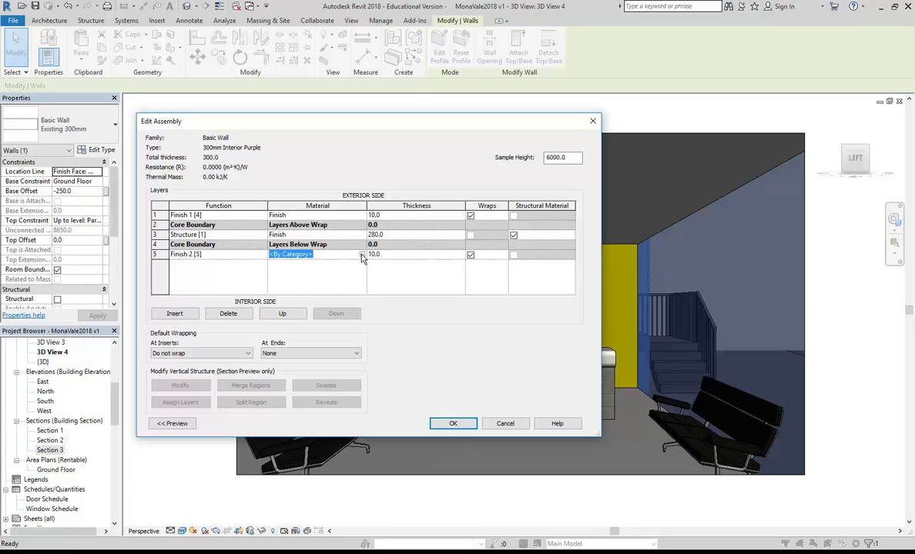
Step: Duplicate the Finish material as 'Paint Purple' and bring up its appearance asset options
{"action": "left_click", "coordinate": [362, 256]}
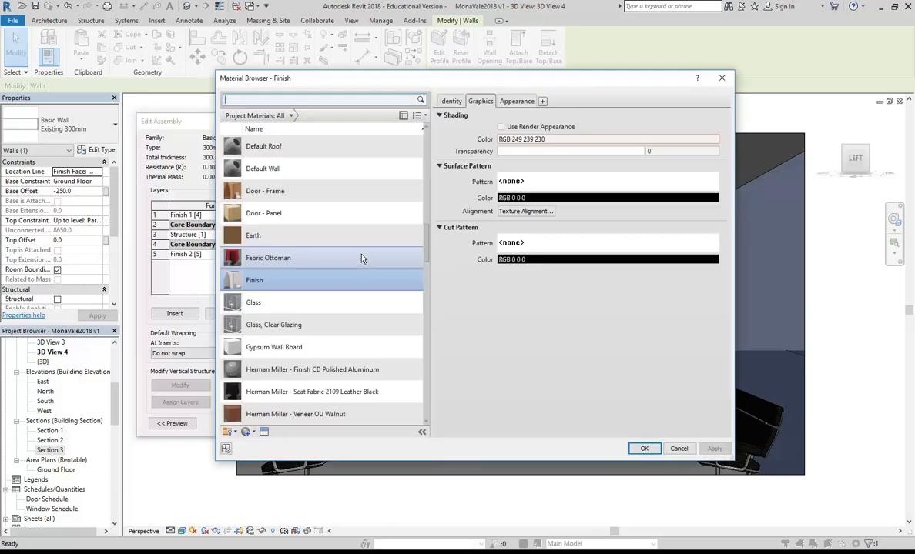
{"action": "right_click", "coordinate": [254, 283]}
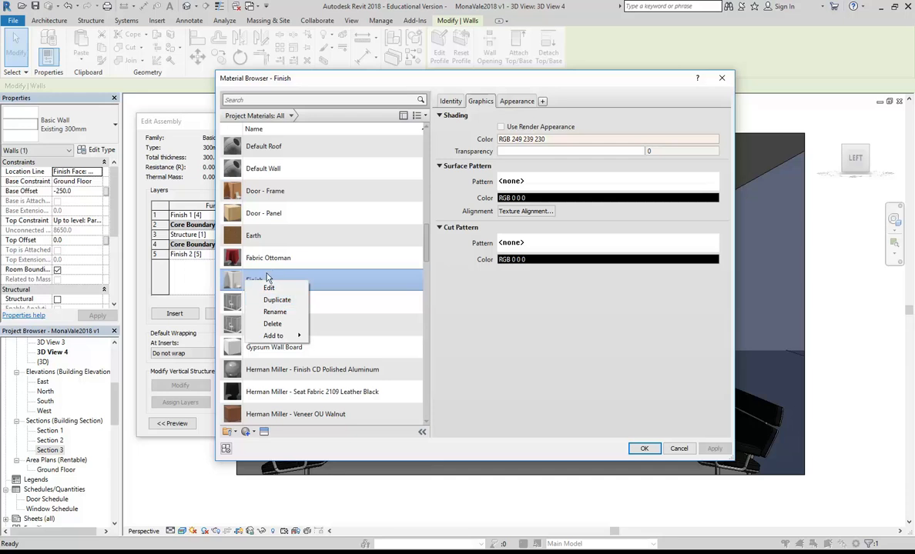
{"action": "left_click", "coordinate": [277, 300]}
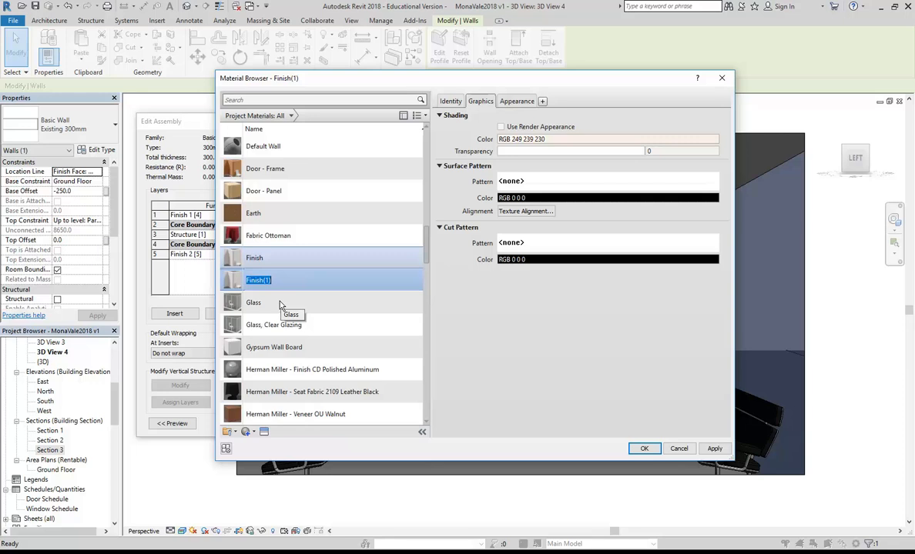
{"action": "type", "text": "Paint Purple"}
{"action": "key", "text": "Return"}
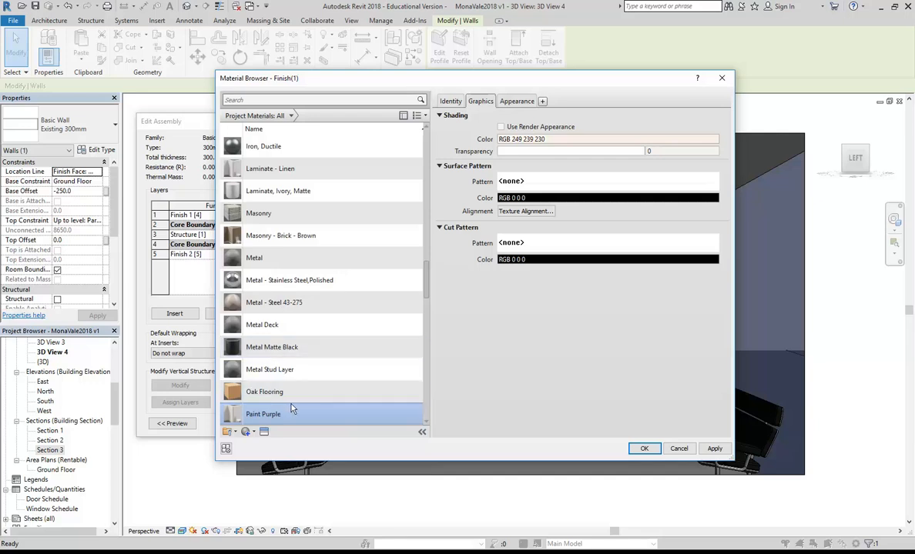
{"action": "left_click", "coordinate": [526, 104]}
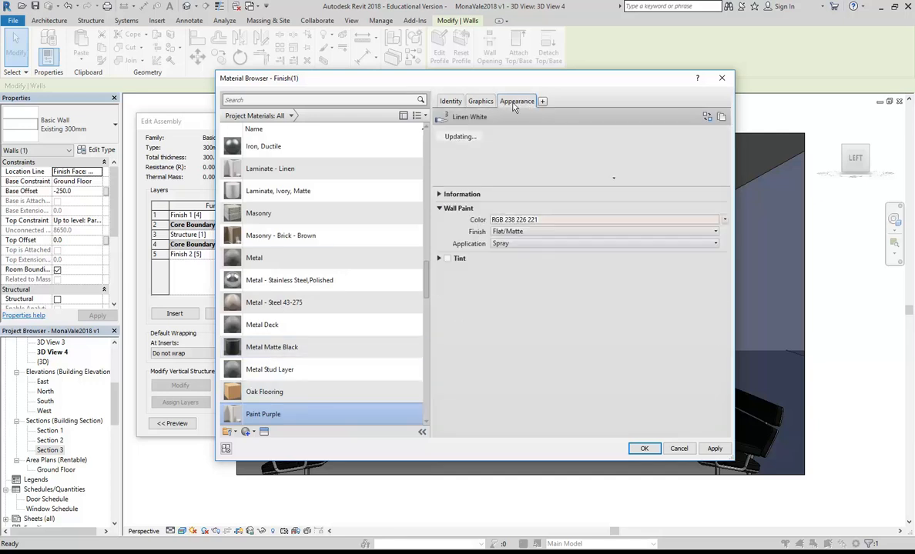
{"action": "right_click", "coordinate": [518, 104]}
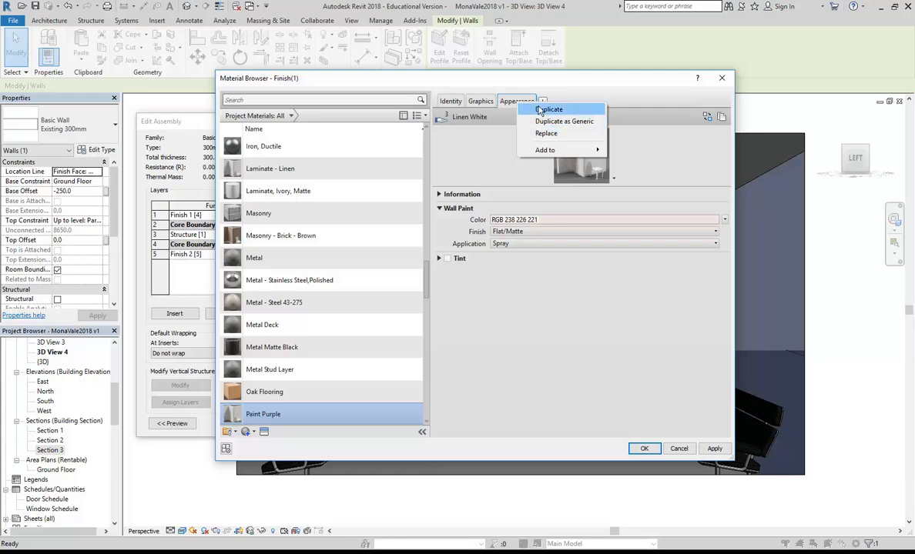
Step: Duplicate the Linen White appearance as Linen White(1) and edit its Wall Paint colour
{"action": "left_click", "coordinate": [541, 110]}
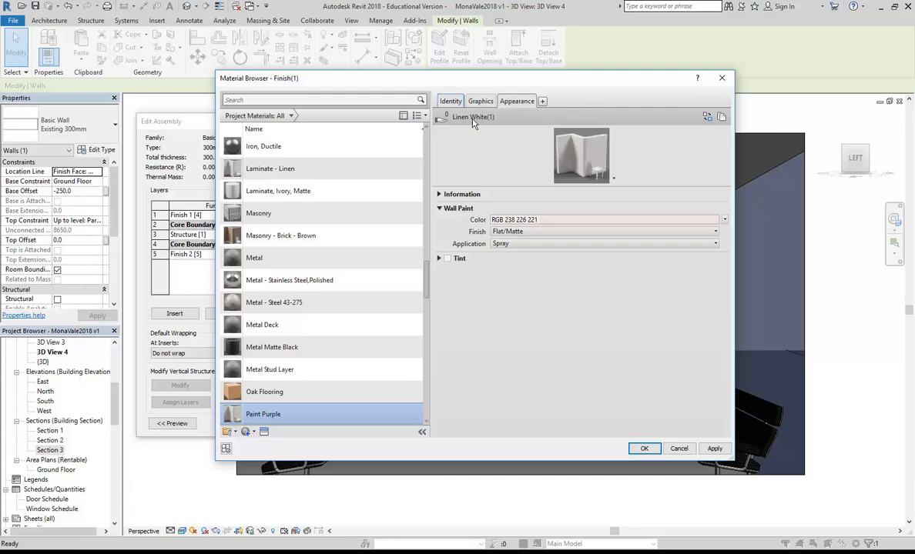
{"action": "left_click", "coordinate": [531, 220]}
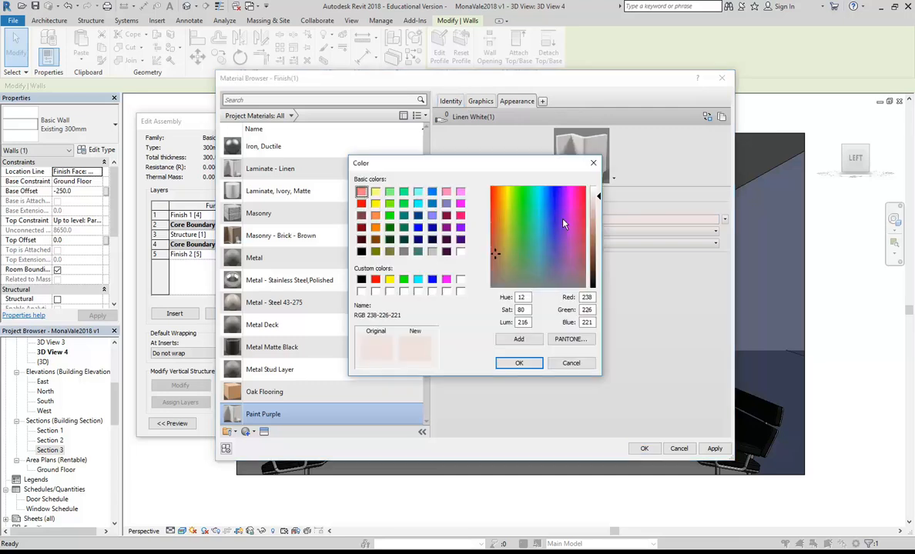
Step: Choose the dark purple swatch, RGB 128-0-128, as the wall paint colour
{"action": "left_click", "coordinate": [460, 228]}
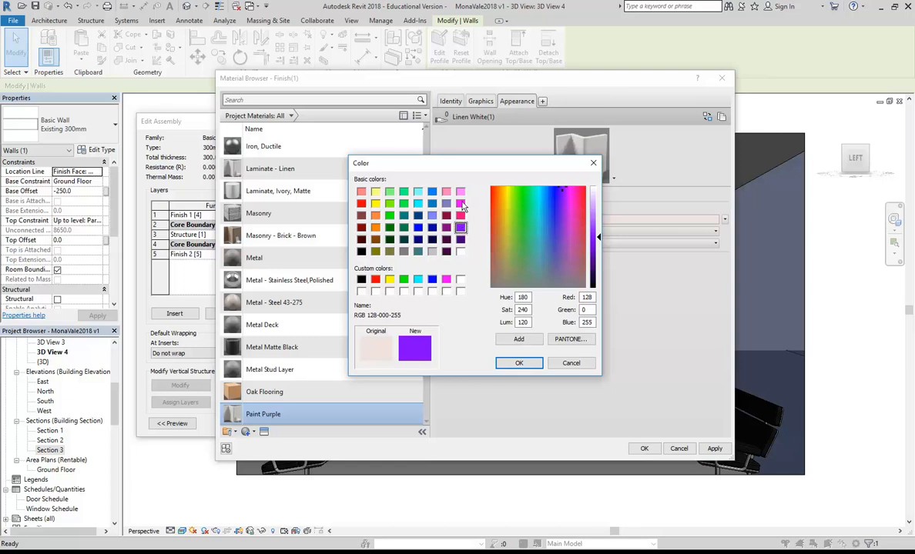
{"action": "left_click", "coordinate": [445, 227]}
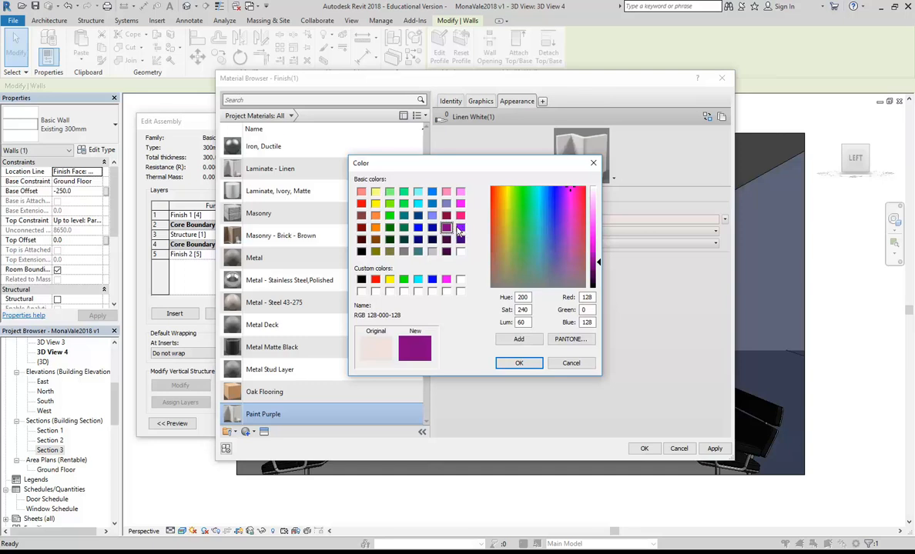
{"action": "left_click", "coordinate": [459, 228]}
{"action": "left_click", "coordinate": [446, 228]}
{"action": "left_click", "coordinate": [459, 228]}
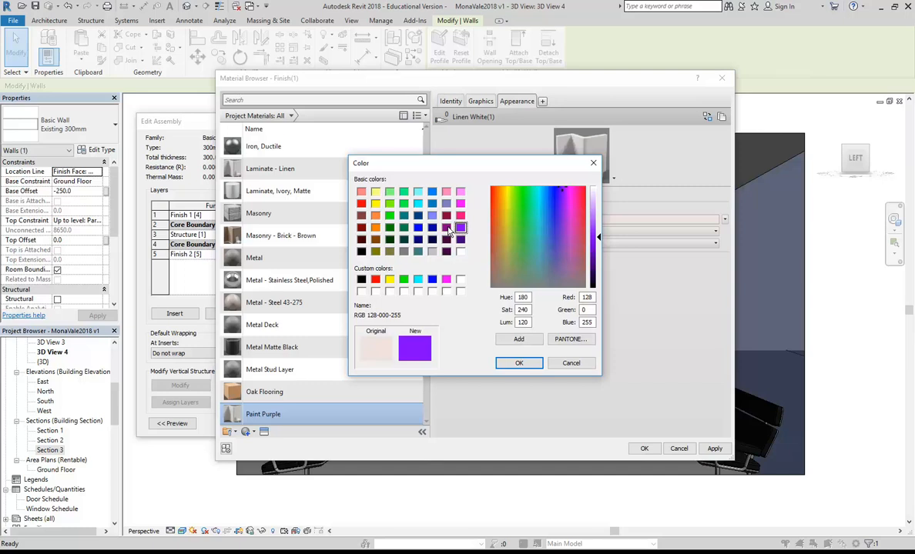
{"action": "left_click", "coordinate": [446, 228]}
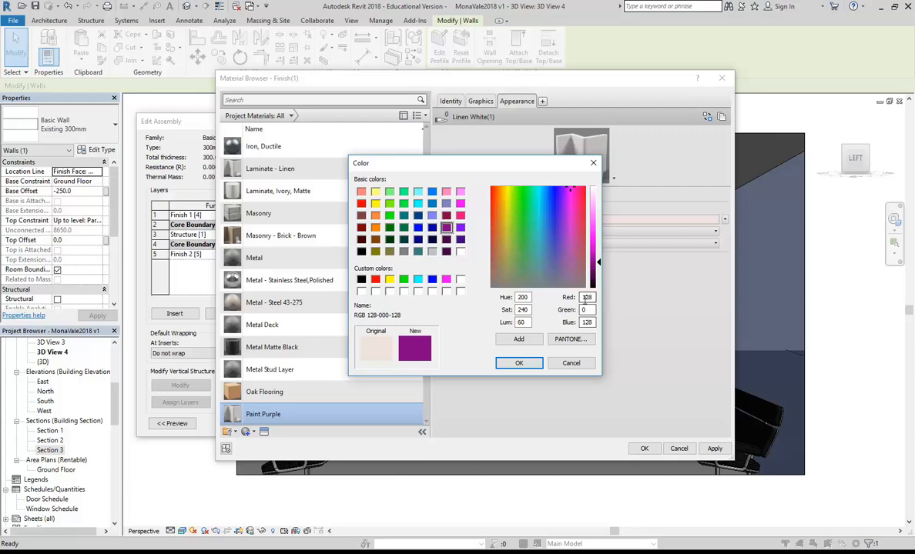
{"action": "left_click", "coordinate": [518, 365]}
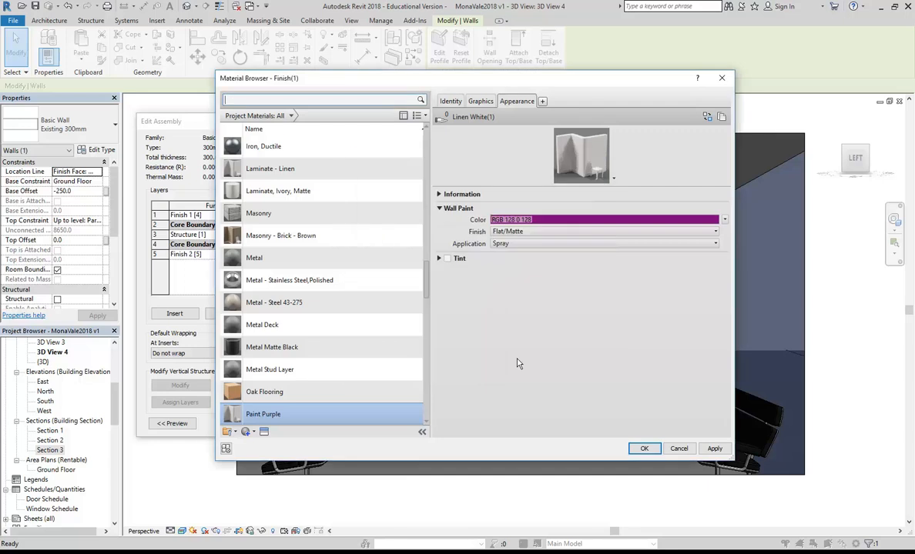
Step: Give Paint Purple a Platinum finish, accept all dialogs, and unjoin the walls
{"action": "left_click", "coordinate": [536, 232]}
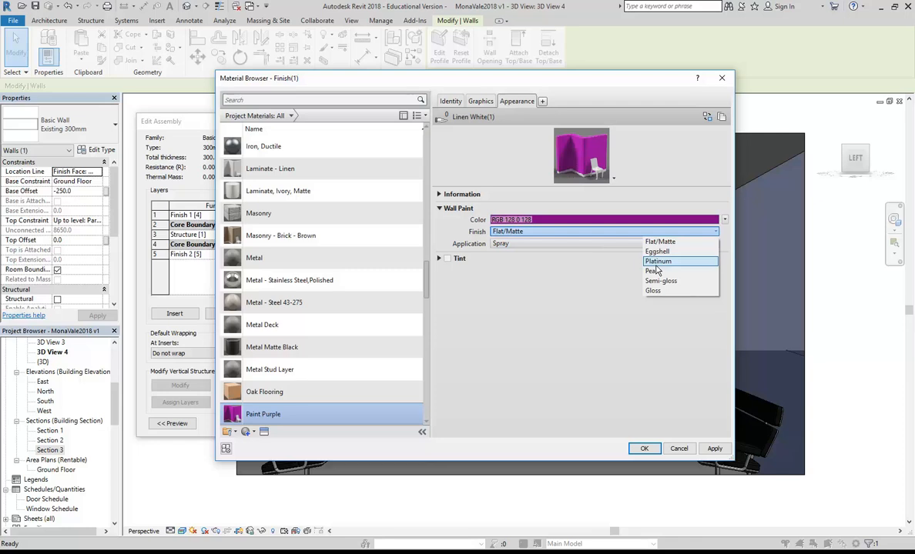
{"action": "left_click", "coordinate": [656, 262]}
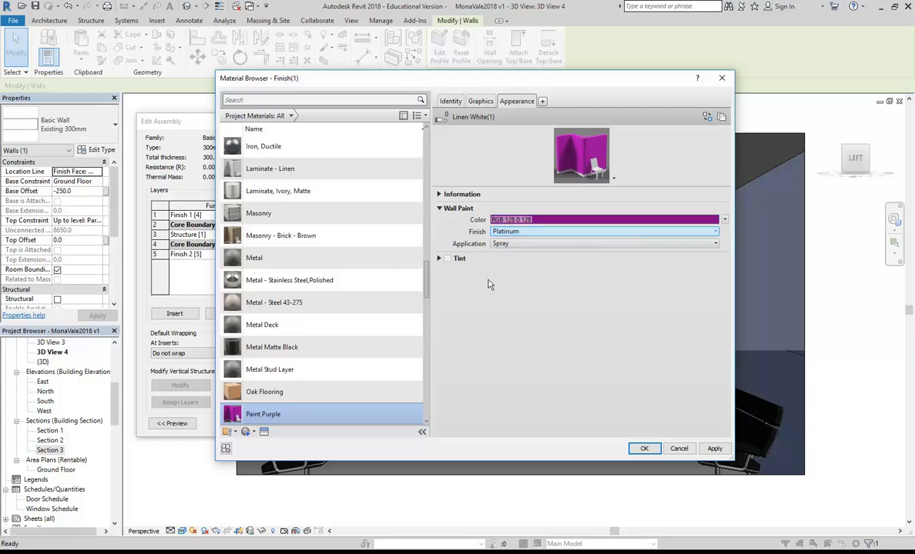
{"action": "left_click", "coordinate": [641, 450]}
{"action": "left_click", "coordinate": [452, 423]}
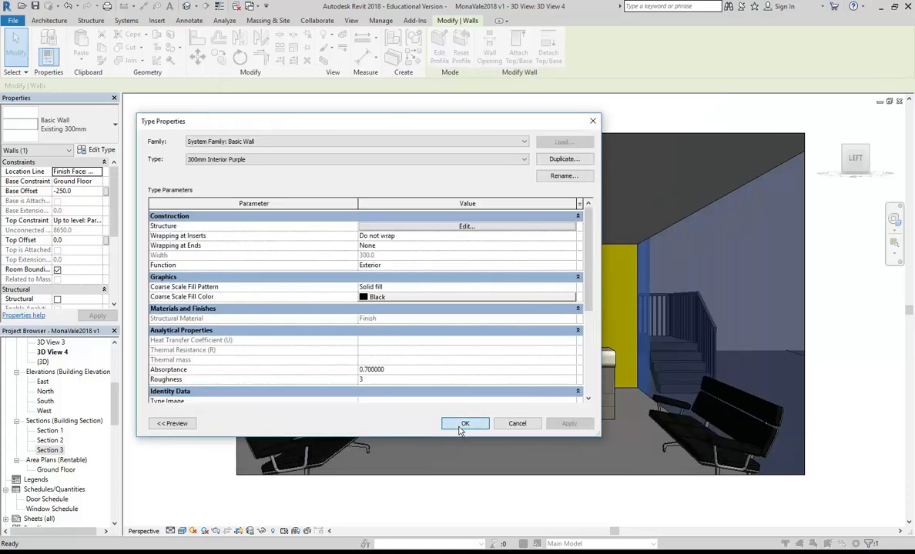
{"action": "left_click", "coordinate": [463, 425]}
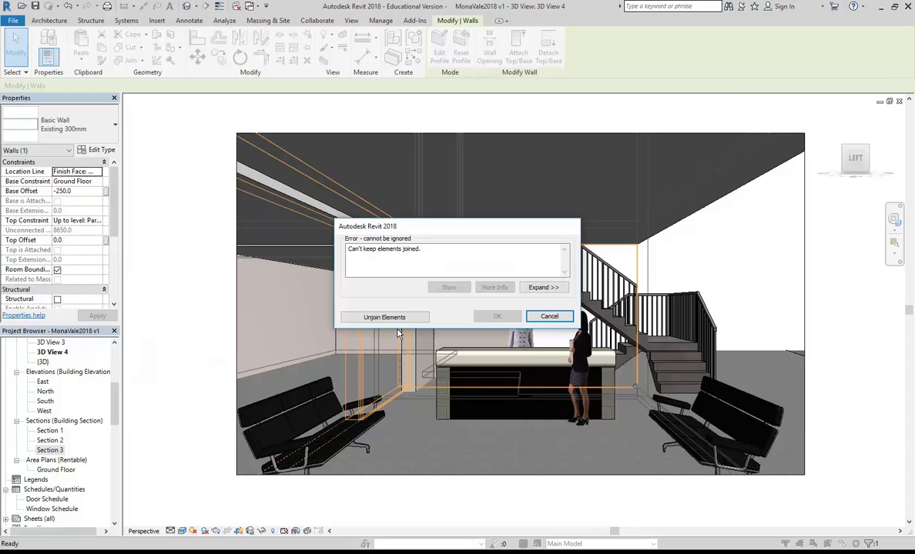
{"action": "left_click", "coordinate": [375, 316]}
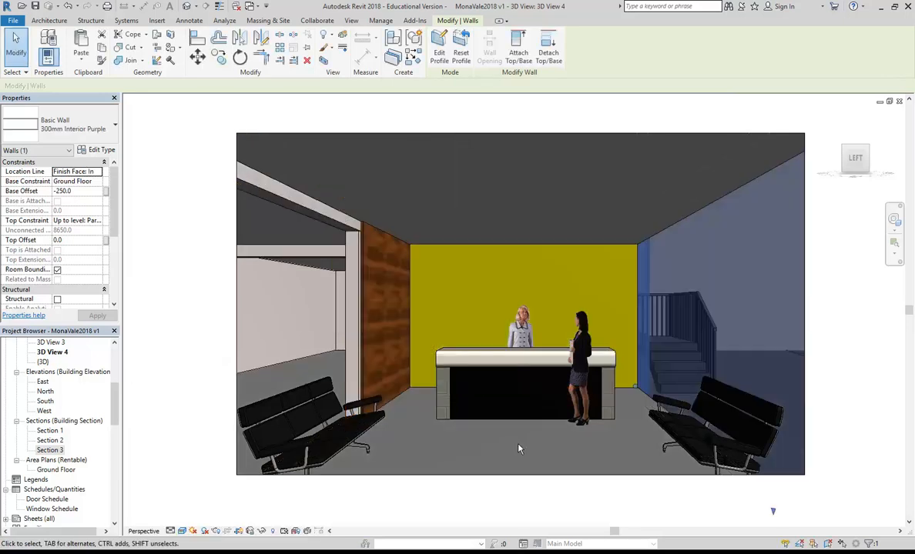
{"action": "key", "text": "Escape"}
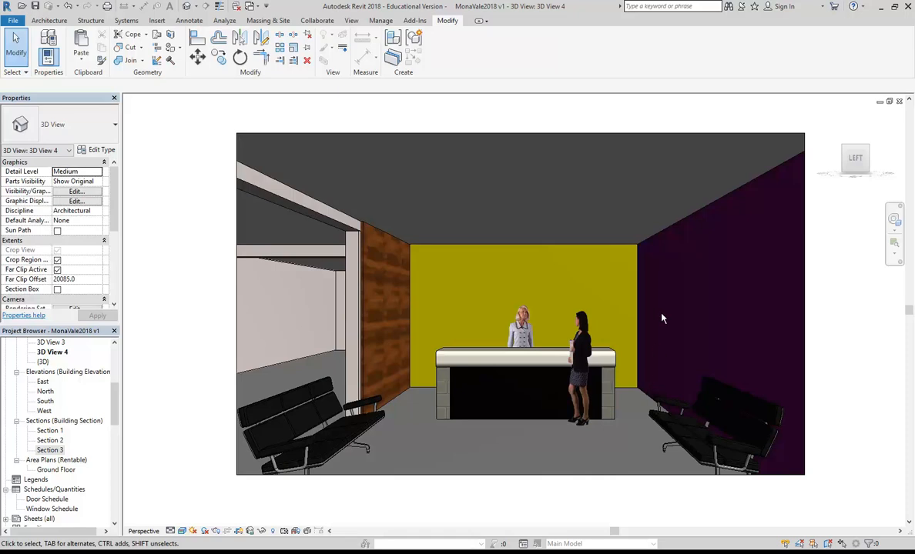
Step: Switch the wall behind the left column to Basic Wall : 300mm Interior Purple
{"action": "left_click", "coordinate": [337, 343]}
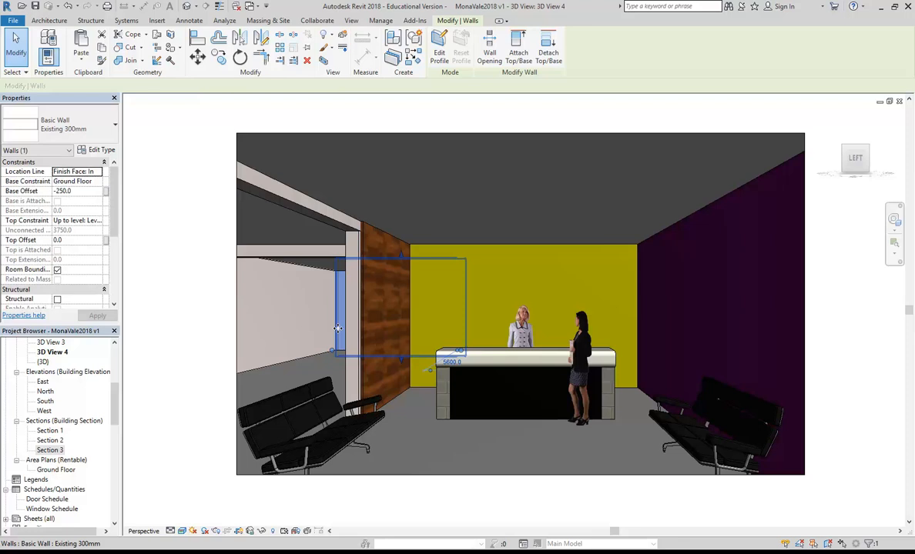
{"action": "left_click", "coordinate": [85, 121]}
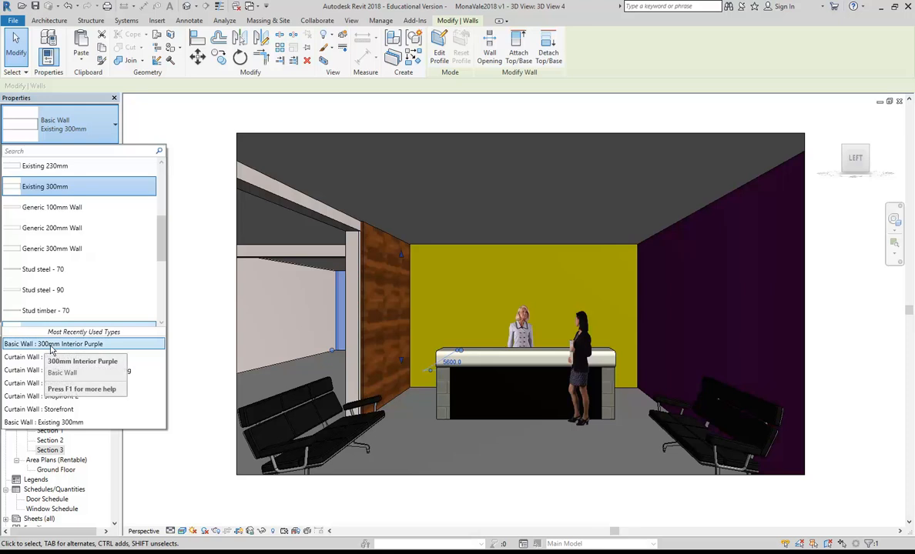
{"action": "left_click", "coordinate": [80, 350]}
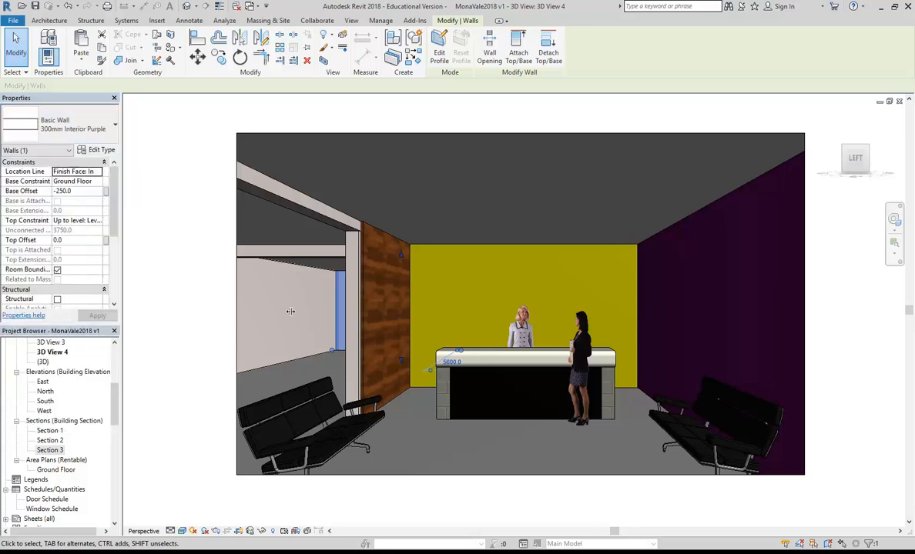
{"action": "key", "text": "Escape"}
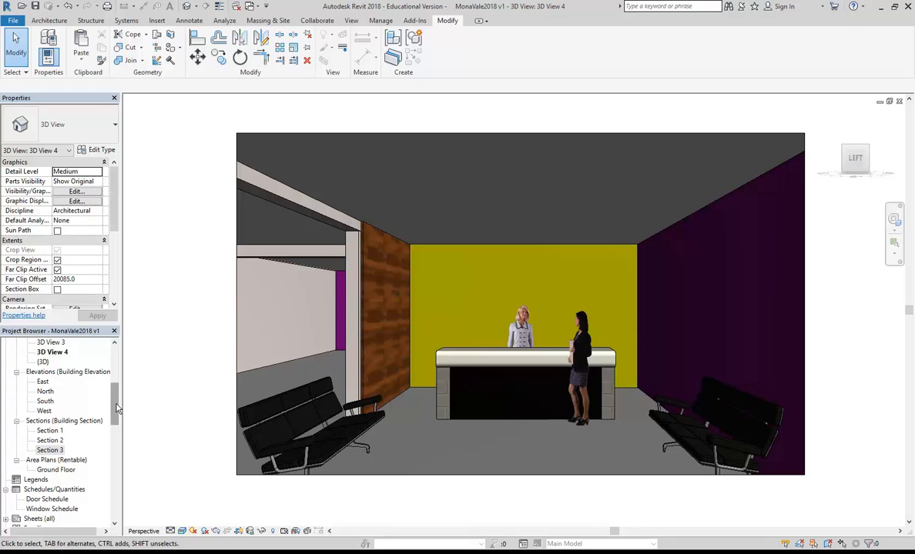
Step: Open the Ground Floor reflected ceiling plan from Ceiling Plans in the Project Browser
{"action": "scroll", "coordinate": [108, 391], "scroll_direction": "up", "scroll_amount": 3}
{"action": "scroll", "coordinate": [116, 390], "scroll_direction": "up", "scroll_amount": 3}
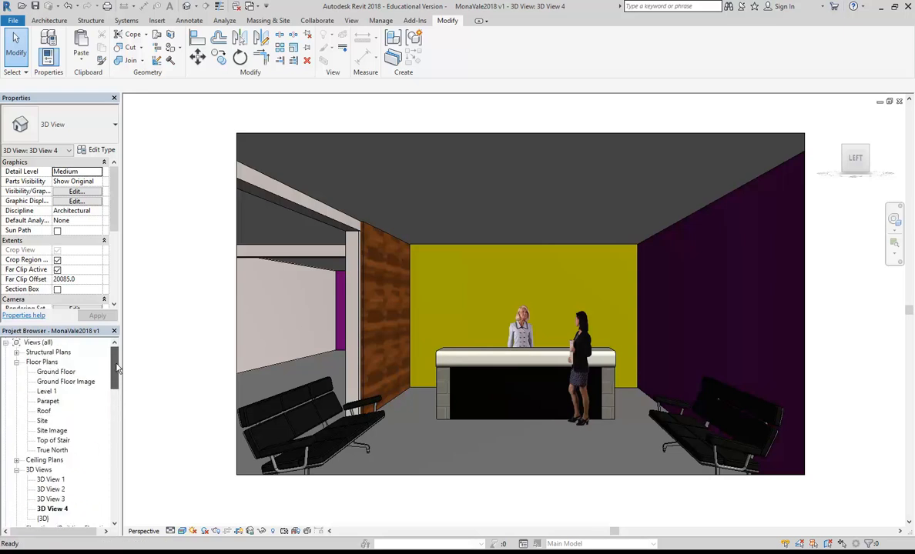
{"action": "left_click", "coordinate": [45, 459]}
{"action": "double_click", "coordinate": [56, 469]}
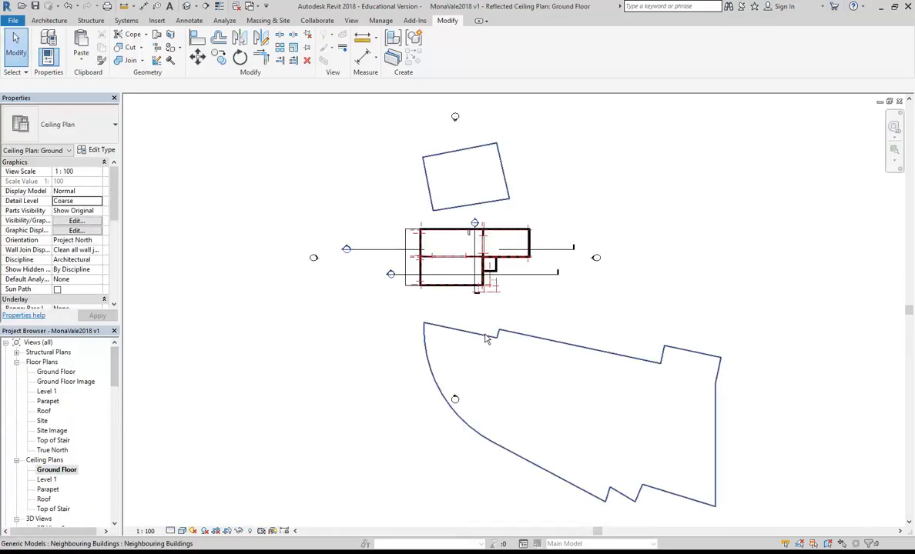
{"action": "scroll", "coordinate": [462, 214], "scroll_direction": "up", "scroll_amount": 6}
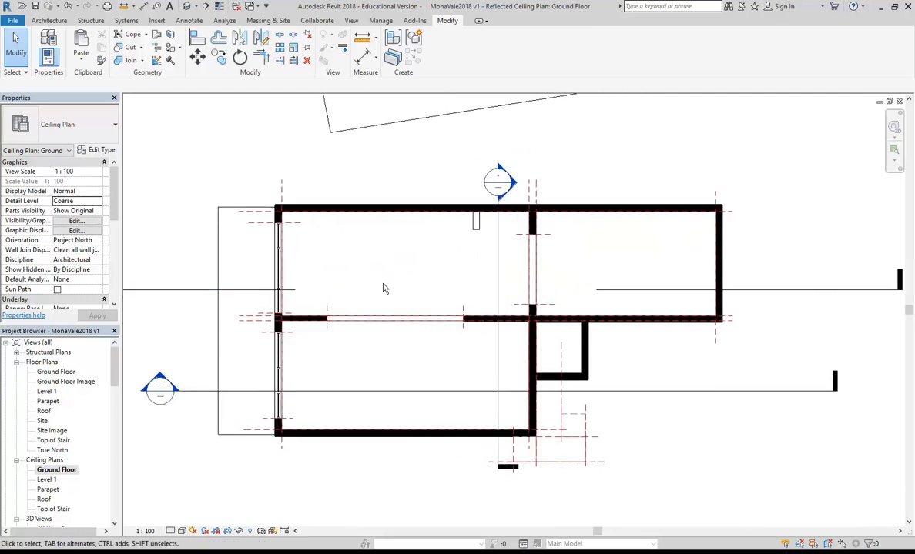
Step: Save the project and bring up Load Family from Architecture > Component
{"action": "left_click", "coordinate": [35, 7]}
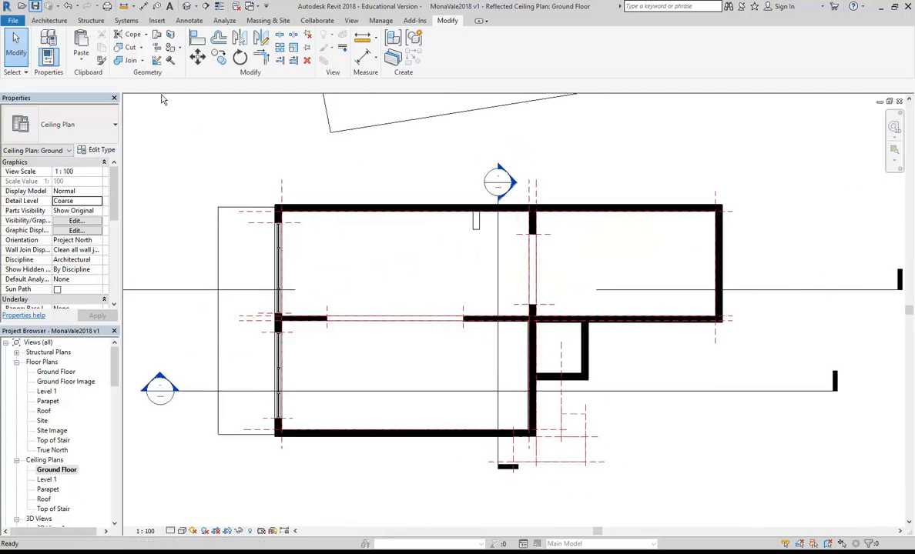
{"action": "left_click", "coordinate": [48, 20]}
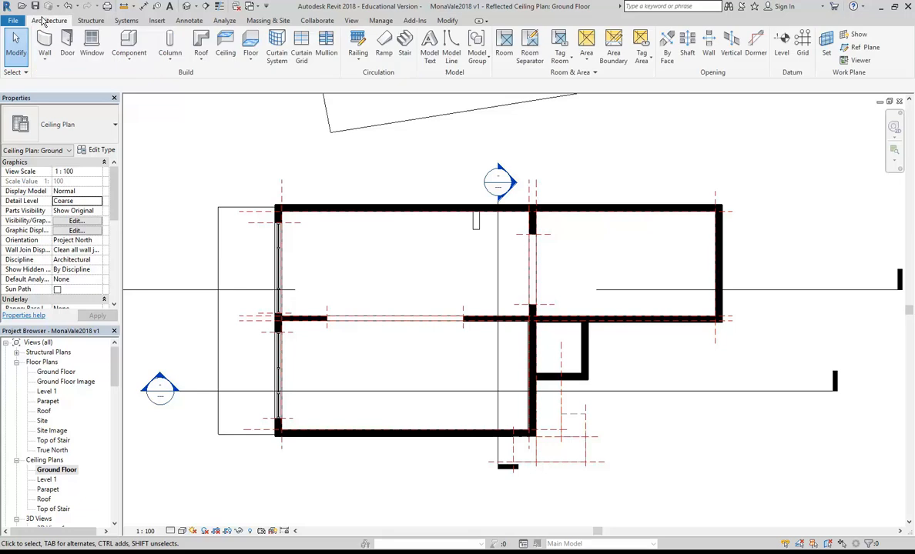
{"action": "left_click", "coordinate": [128, 40]}
{"action": "left_click", "coordinate": [439, 46]}
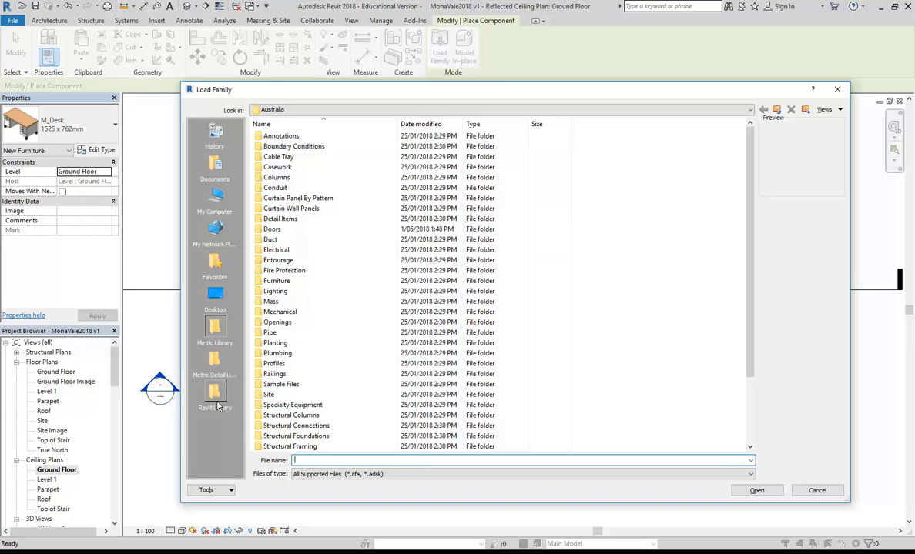
Step: Browse to P: > EDU_DC_InteriorDesign > Revit Library and into the lighting folders
{"action": "left_click", "coordinate": [325, 110]}
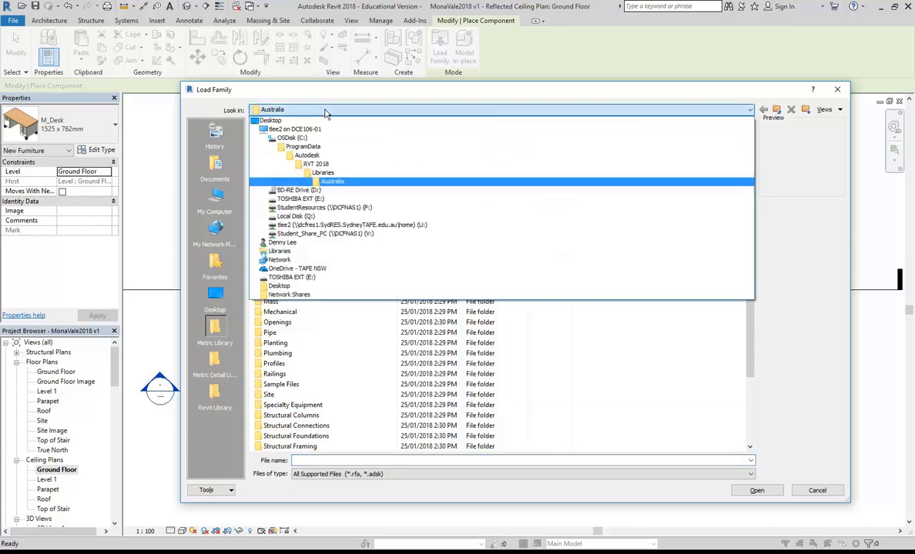
{"action": "left_click", "coordinate": [325, 112]}
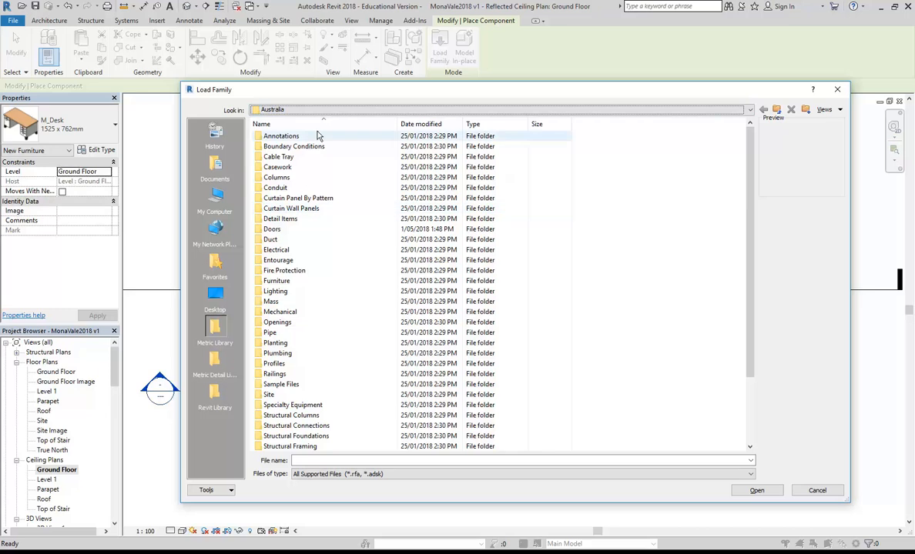
{"action": "left_click", "coordinate": [300, 110]}
{"action": "left_click", "coordinate": [325, 214]}
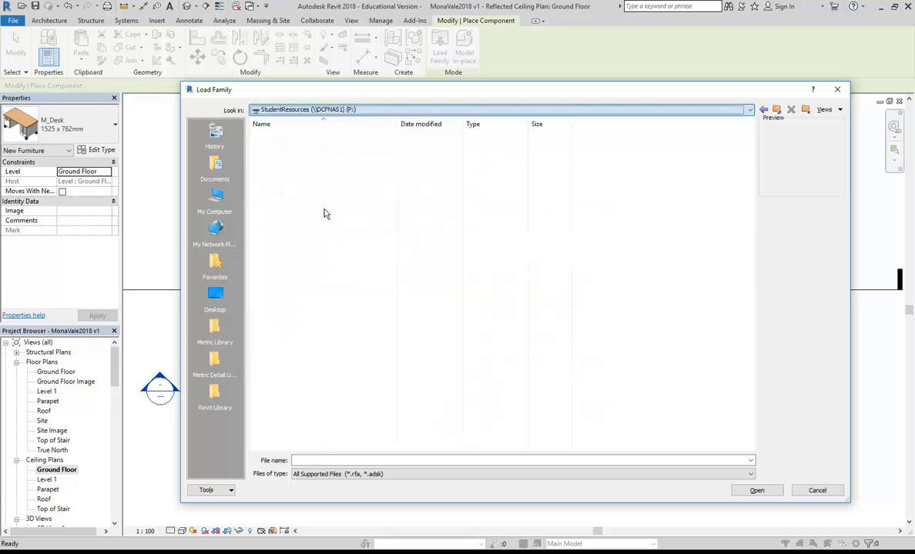
{"action": "double_click", "coordinate": [296, 146]}
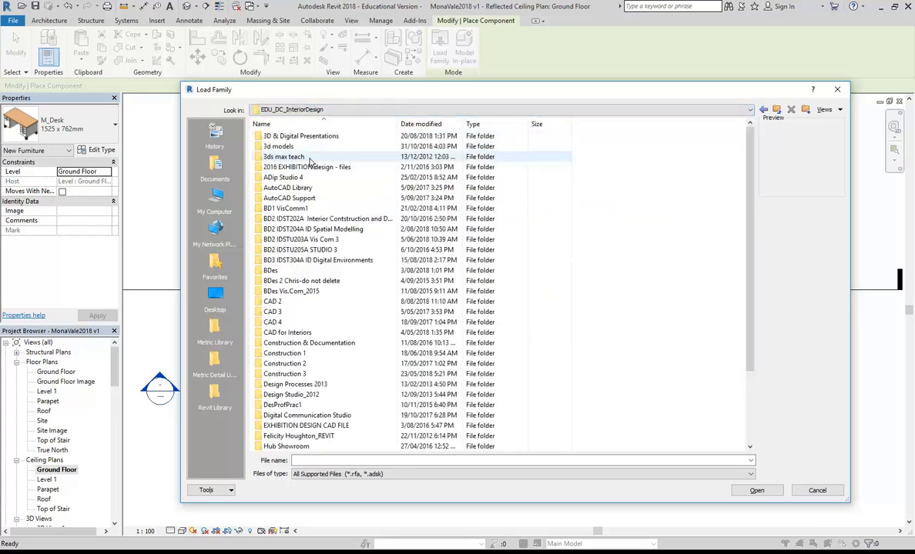
{"action": "scroll", "coordinate": [312, 319], "scroll_direction": "down", "scroll_amount": 3}
{"action": "left_click", "coordinate": [282, 415]}
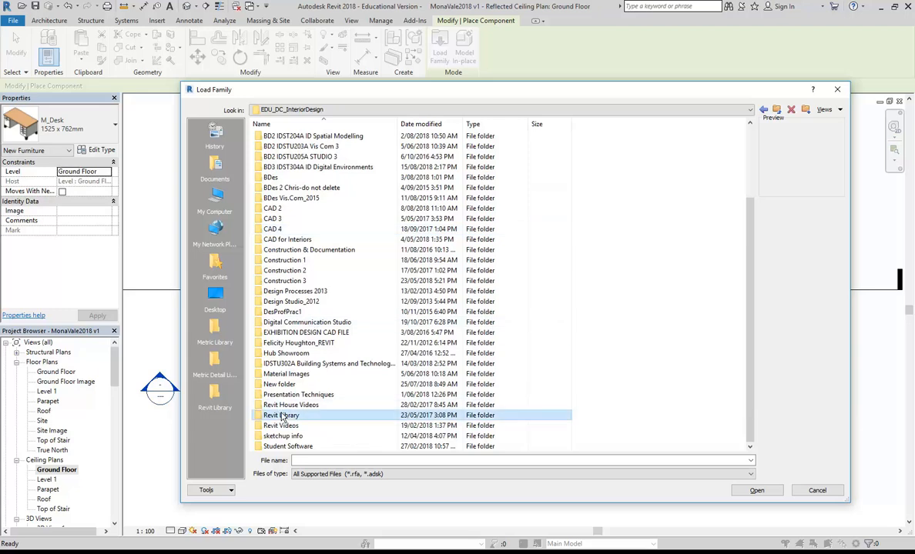
{"action": "scroll", "coordinate": [288, 271], "scroll_direction": "down", "scroll_amount": 2}
{"action": "left_click", "coordinate": [291, 312]}
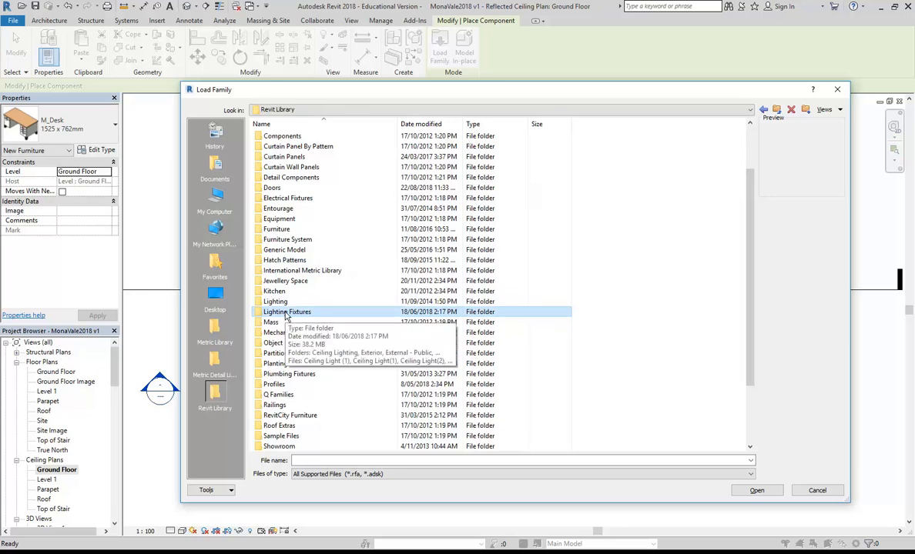
{"action": "double_click", "coordinate": [276, 301]}
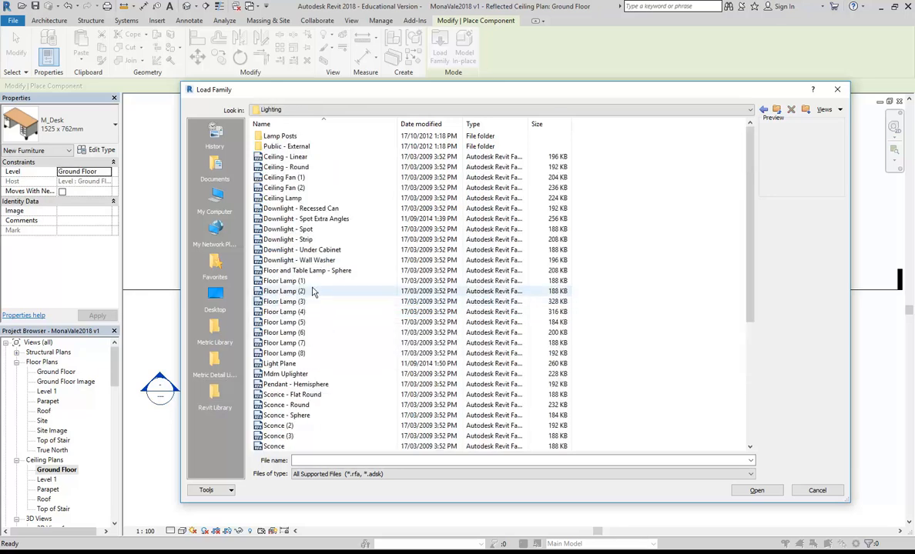
Step: Show files as Large icons and load Downlight - Recessed Can Glow.rfa from Lighting Fixtures
{"action": "right_click", "coordinate": [616, 151]}
{"action": "mouse_move", "coordinate": [647, 156]}
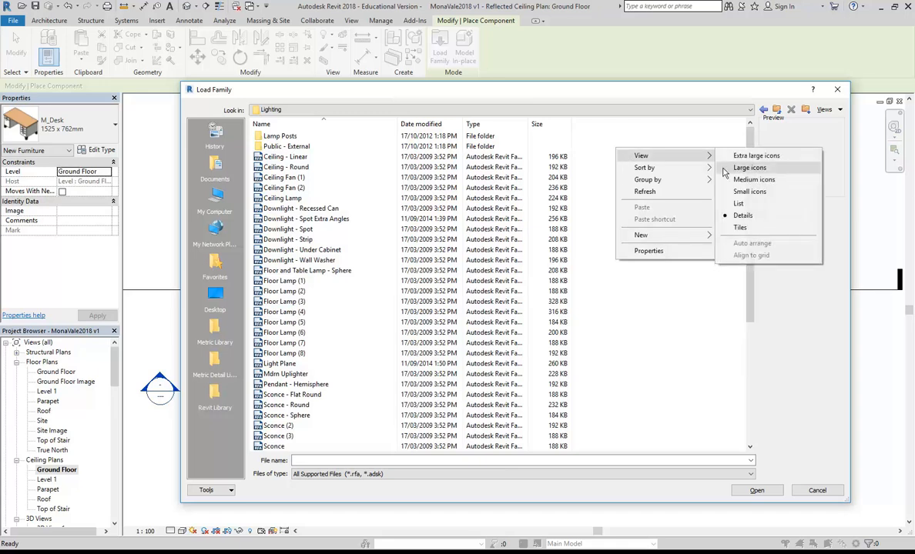
{"action": "left_click", "coordinate": [749, 168]}
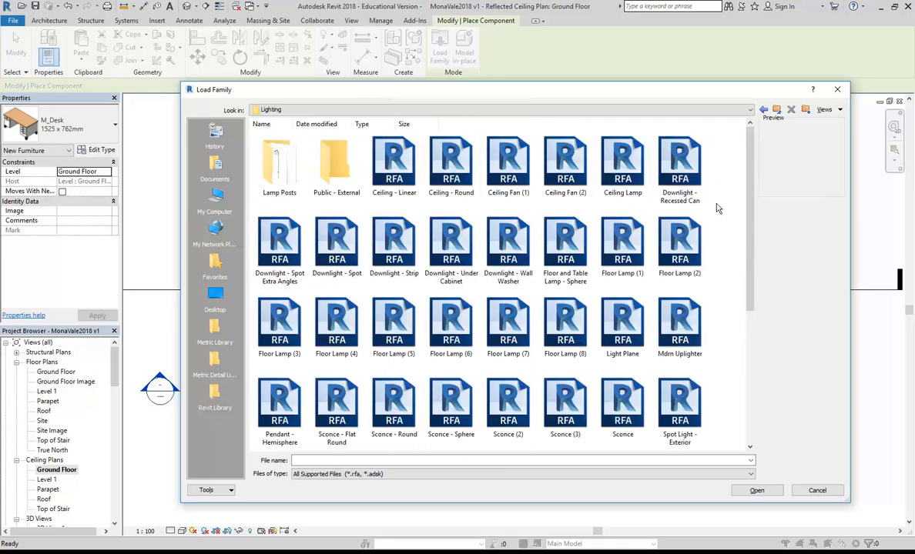
{"action": "scroll", "coordinate": [592, 231], "scroll_direction": "down", "scroll_amount": 3}
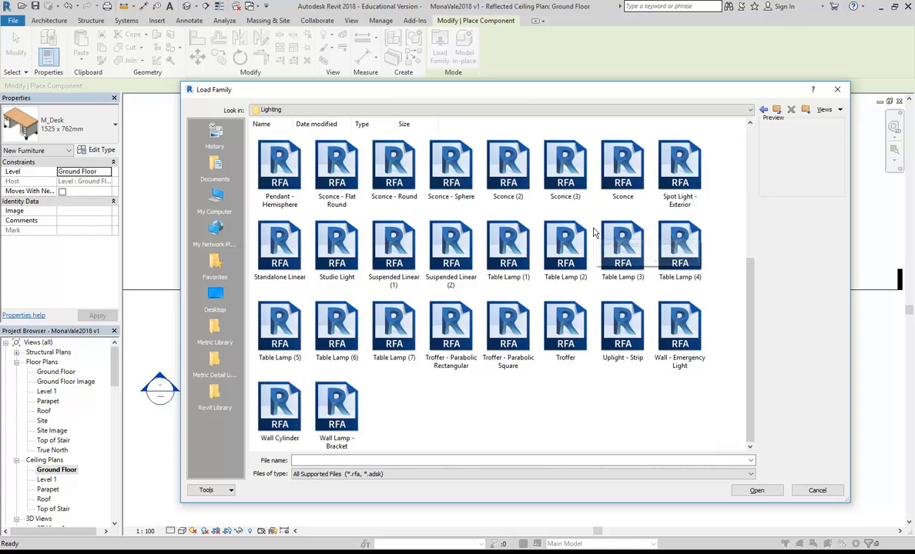
{"action": "scroll", "coordinate": [593, 232], "scroll_direction": "up", "scroll_amount": 4}
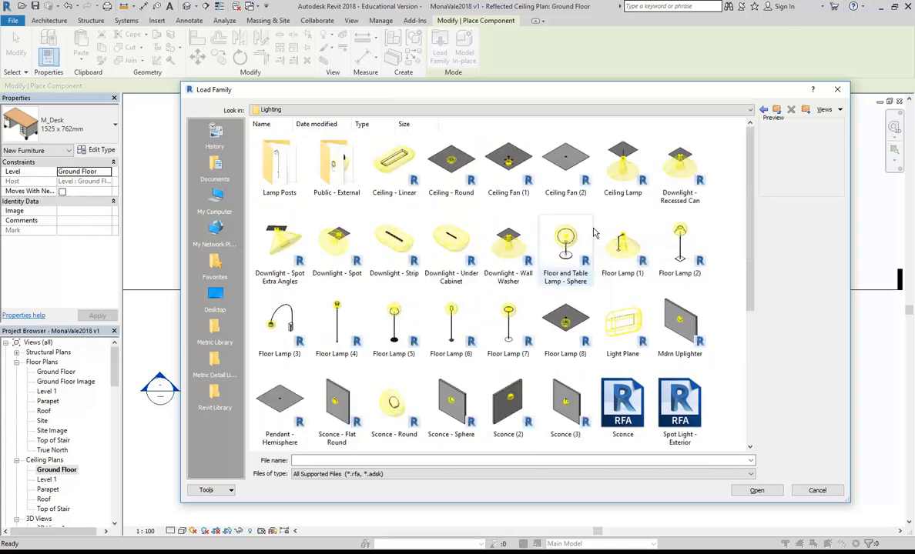
{"action": "left_click", "coordinate": [777, 111]}
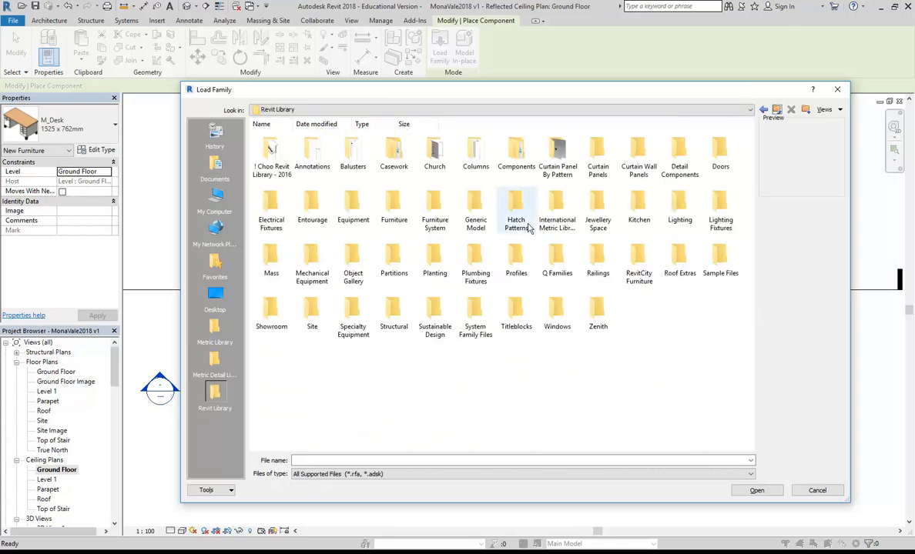
{"action": "double_click", "coordinate": [702, 214]}
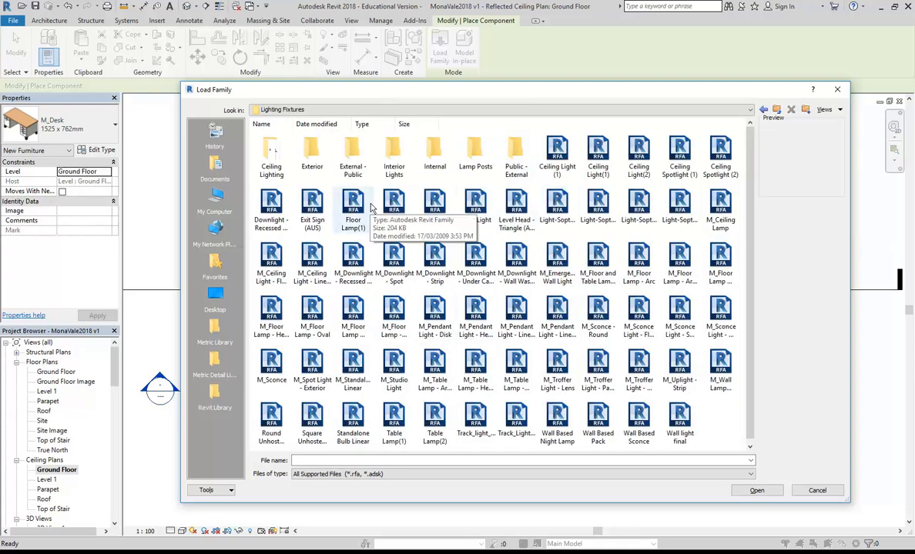
{"action": "left_click", "coordinate": [271, 206]}
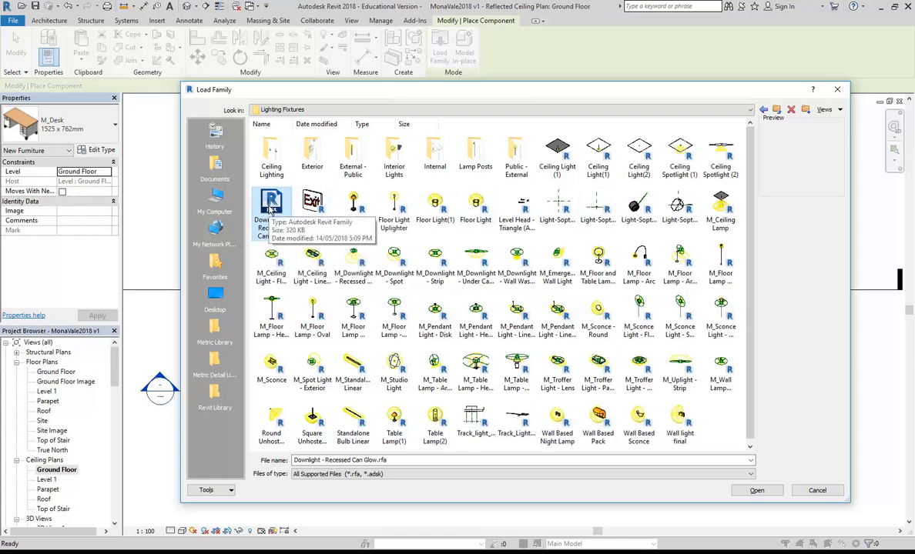
{"action": "double_click", "coordinate": [270, 210]}
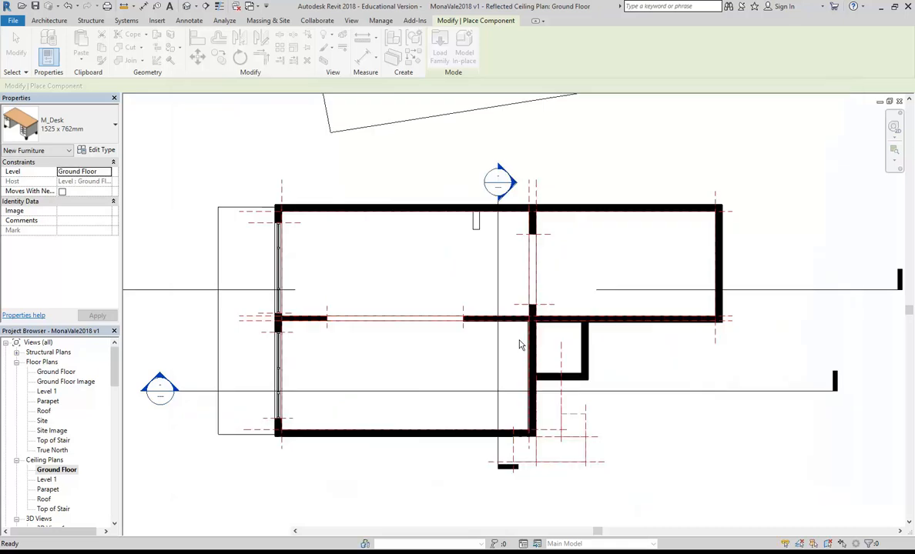
Step: Place one Downlight - Recessed Can Glow on the lower room's ceiling near its right wall, then cancel placement
{"action": "scroll", "coordinate": [464, 357], "scroll_direction": "up", "scroll_amount": 3}
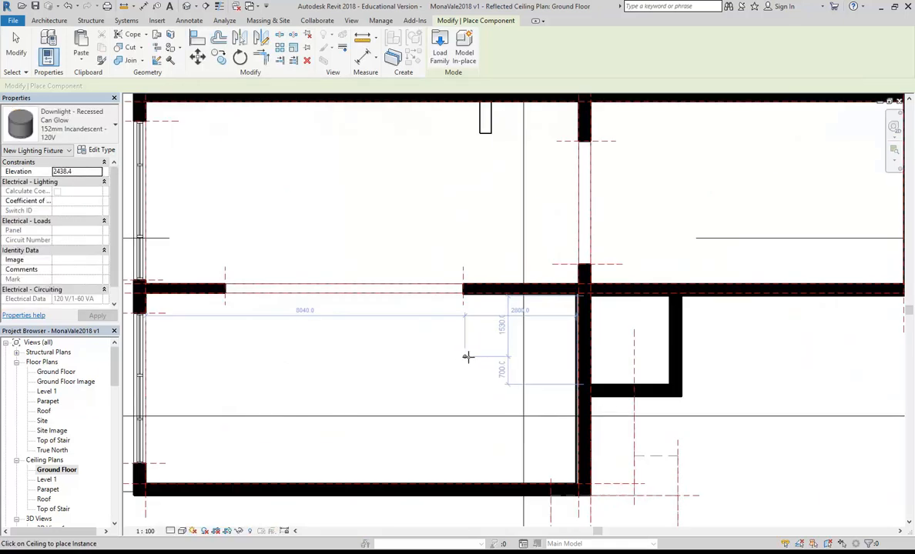
{"action": "scroll", "coordinate": [475, 341], "scroll_direction": "up", "scroll_amount": 2}
{"action": "scroll", "coordinate": [470, 312], "scroll_direction": "down", "scroll_amount": 3}
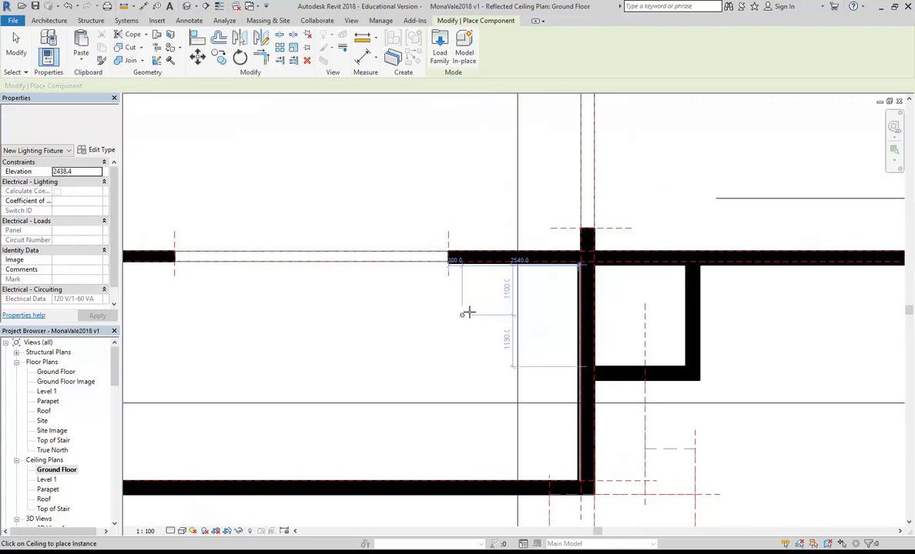
{"action": "left_click", "coordinate": [477, 314]}
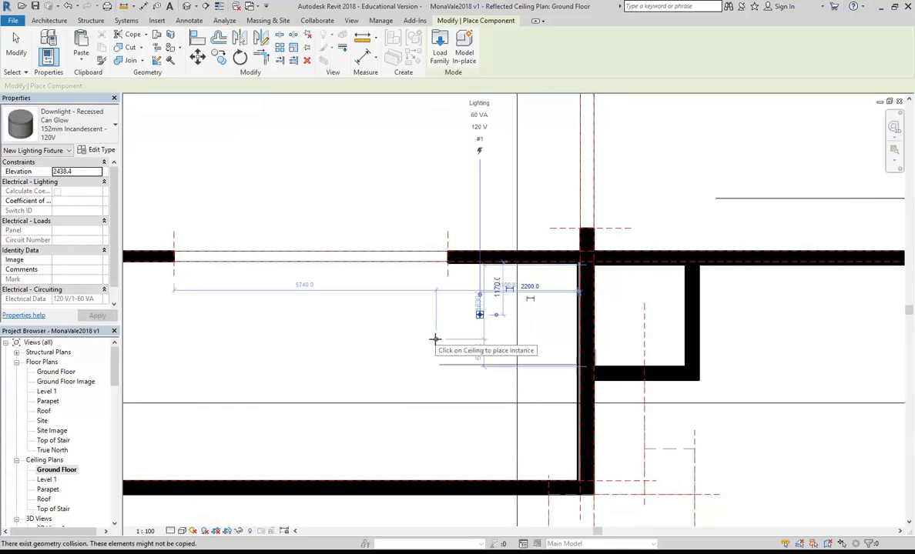
{"action": "right_click", "coordinate": [435, 341]}
{"action": "left_click", "coordinate": [459, 347]}
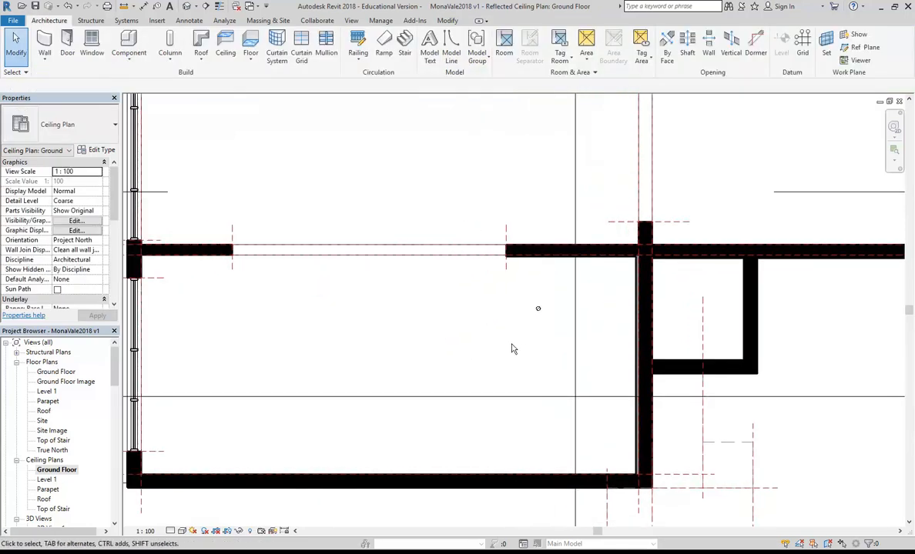
{"action": "scroll", "coordinate": [444, 340], "scroll_direction": "up", "scroll_amount": 1}
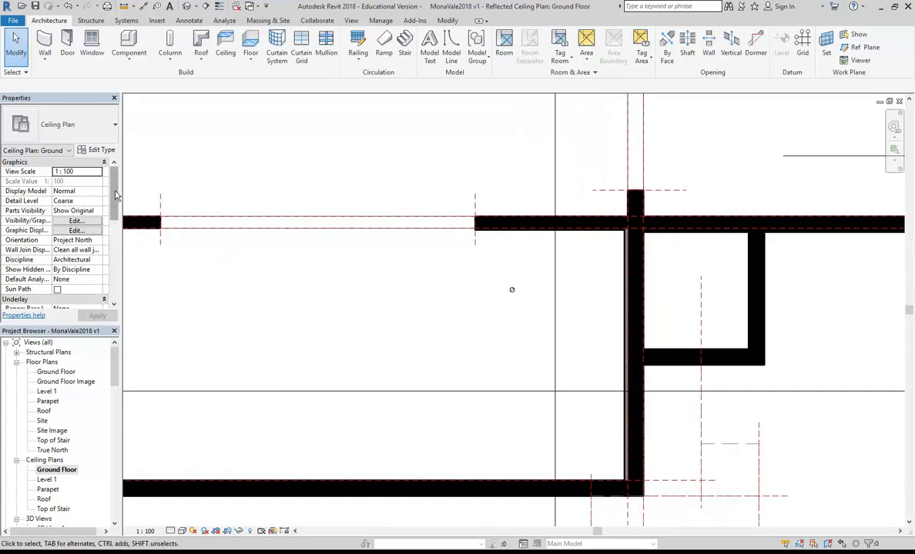
{"action": "left_click_drag", "start_coordinate": [113, 195], "coordinate": [114, 219]}
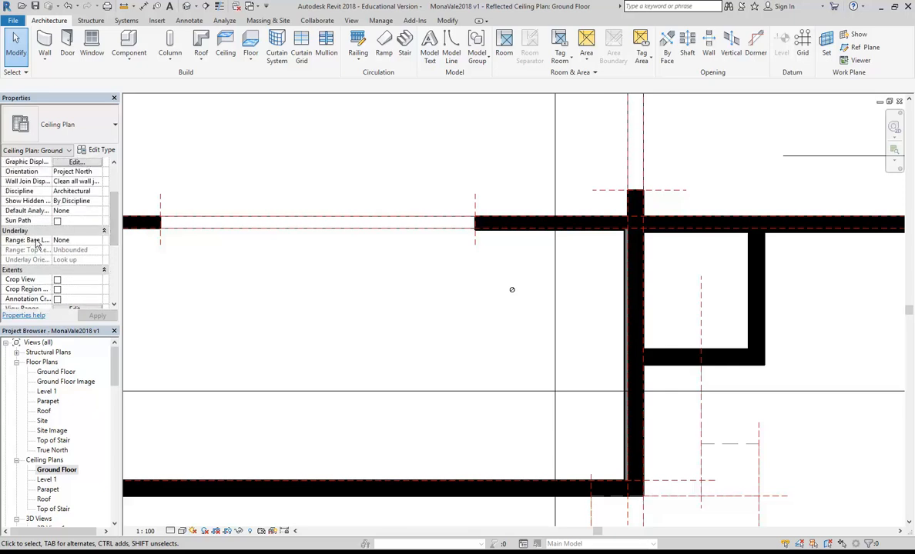
Step: Set the ceiling plan's underlay to the Ground Floor plan
{"action": "left_click", "coordinate": [76, 241]}
{"action": "left_click", "coordinate": [97, 241]}
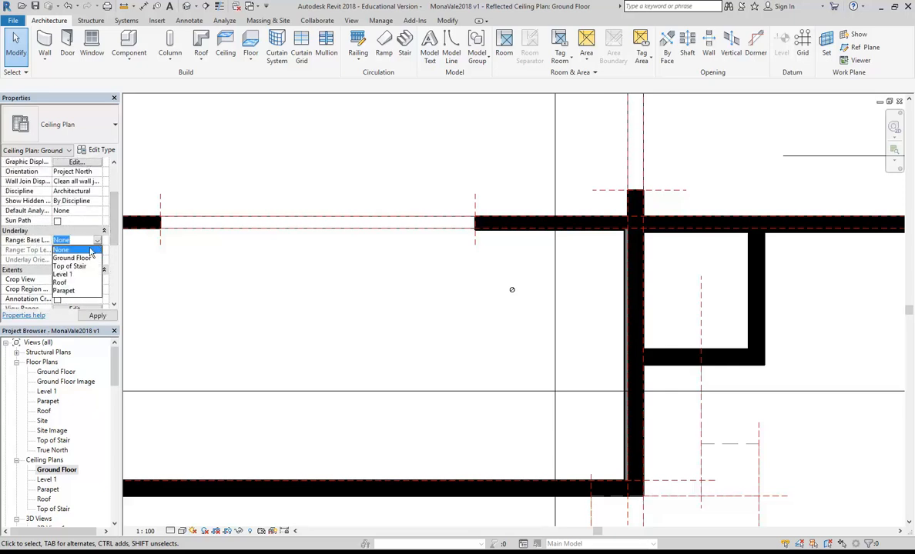
{"action": "left_click", "coordinate": [69, 258]}
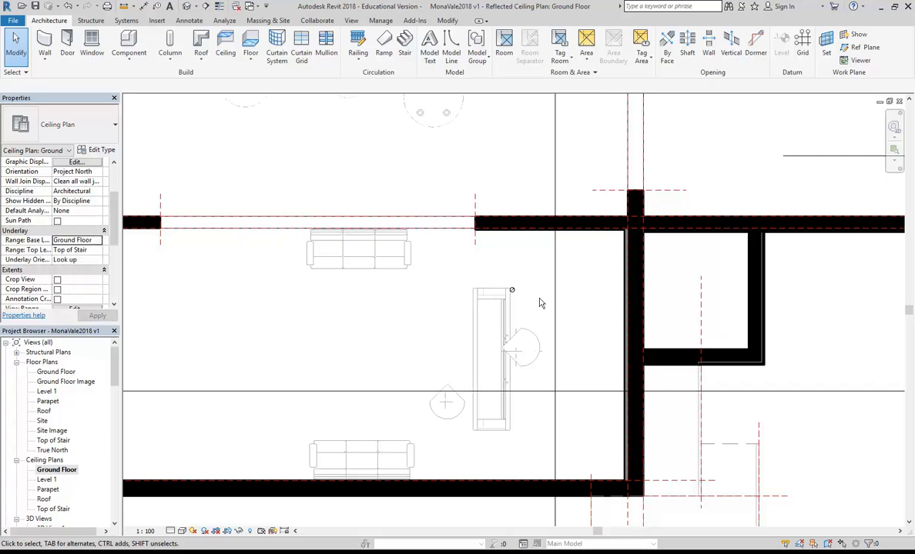
Step: Move the placed downlight over the top end of the cabinet
{"action": "scroll", "coordinate": [537, 302], "scroll_direction": "up", "scroll_amount": 2}
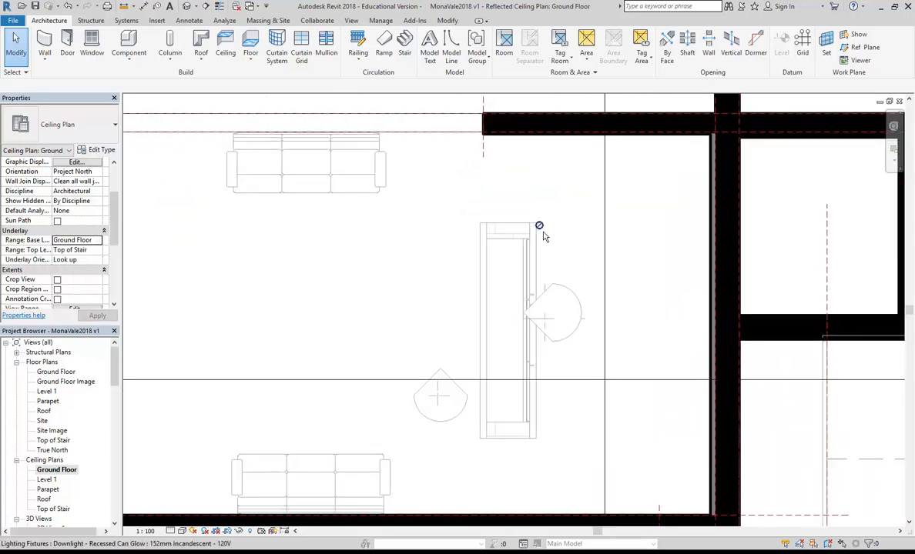
{"action": "scroll", "coordinate": [540, 231], "scroll_direction": "up", "scroll_amount": 2}
{"action": "left_click", "coordinate": [539, 227]}
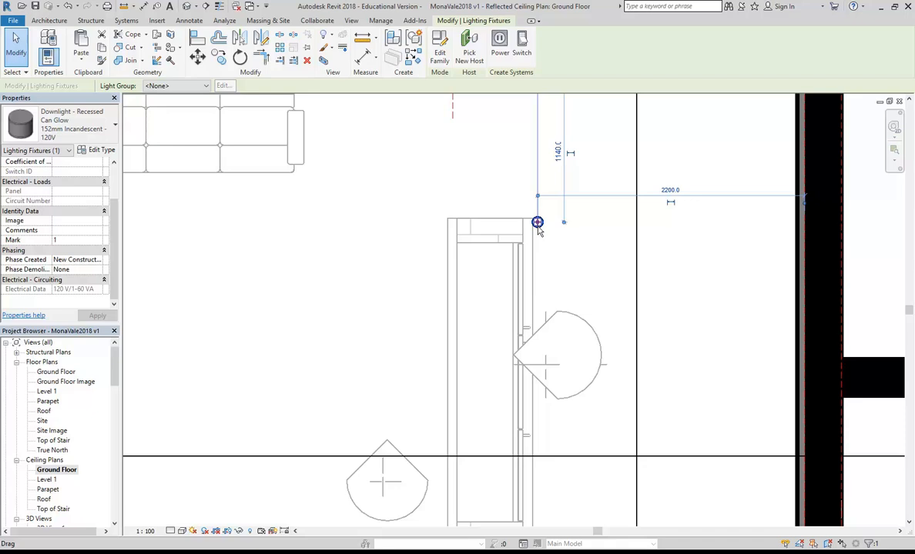
{"action": "left_click_drag", "start_coordinate": [537, 223], "coordinate": [486, 268]}
{"action": "scroll", "coordinate": [433, 292], "scroll_direction": "down", "scroll_amount": 2}
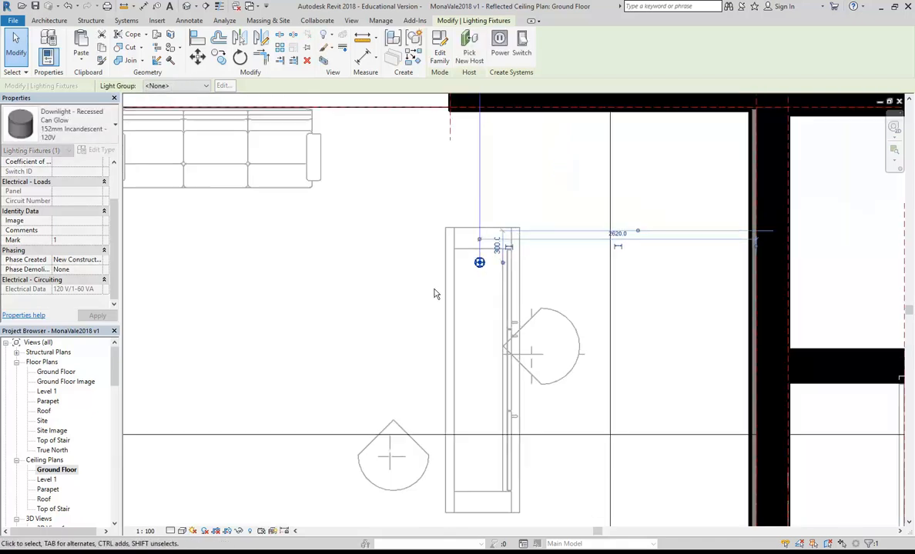
Step: Copy the downlight twice down the cabinet, making a row of three downlights
{"action": "left_click", "coordinate": [218, 58]}
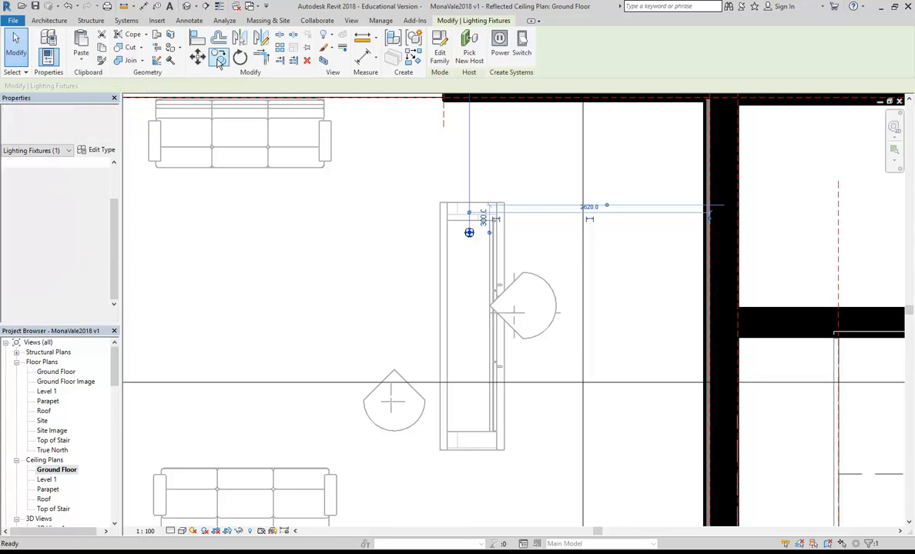
{"action": "left_click", "coordinate": [468, 233]}
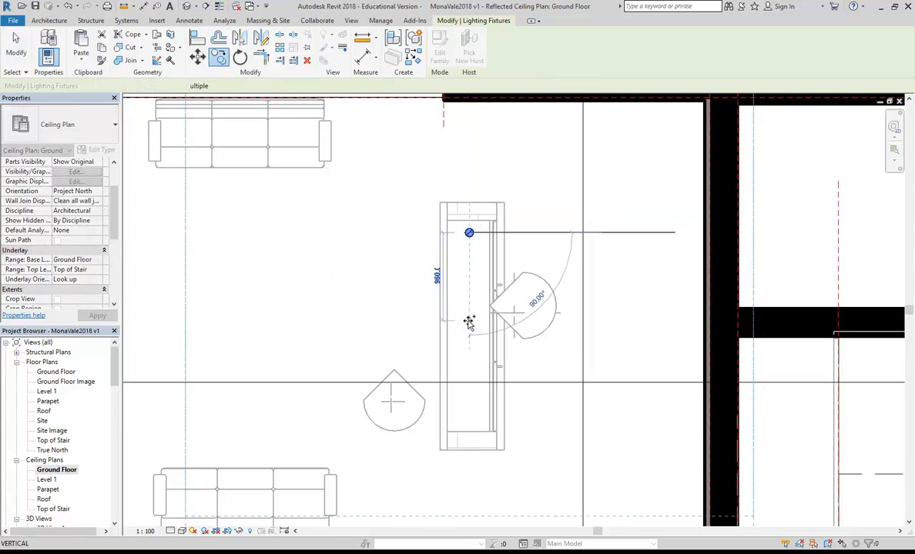
{"action": "left_click", "coordinate": [469, 320]}
{"action": "left_click", "coordinate": [219, 57]}
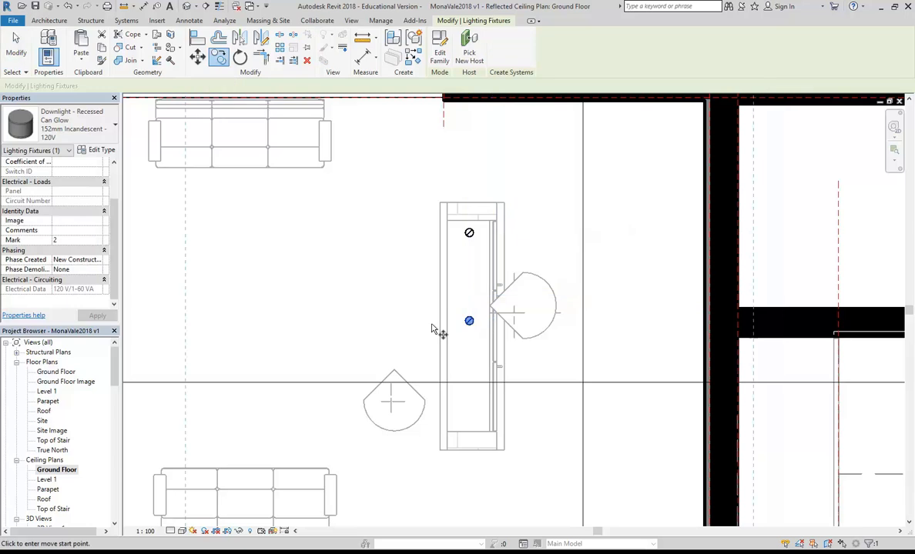
{"action": "left_click", "coordinate": [477, 320]}
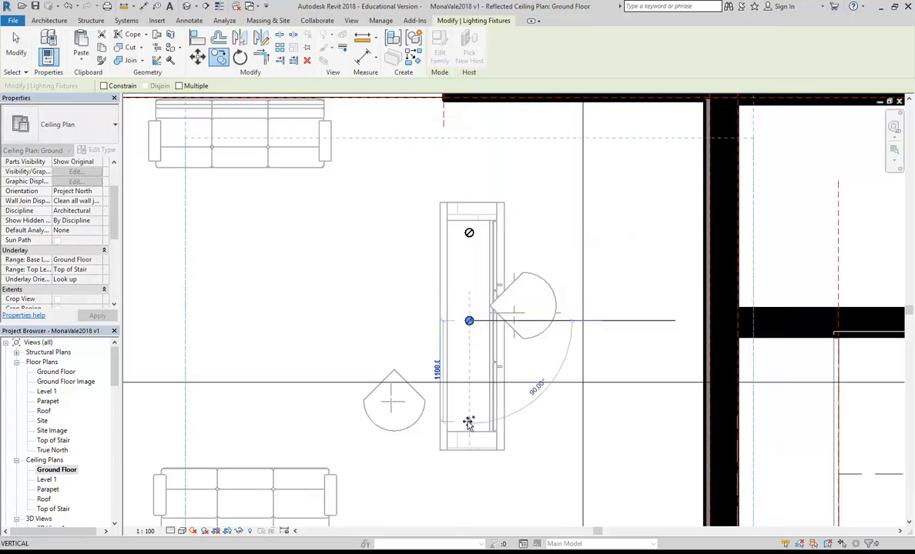
{"action": "left_click", "coordinate": [469, 422]}
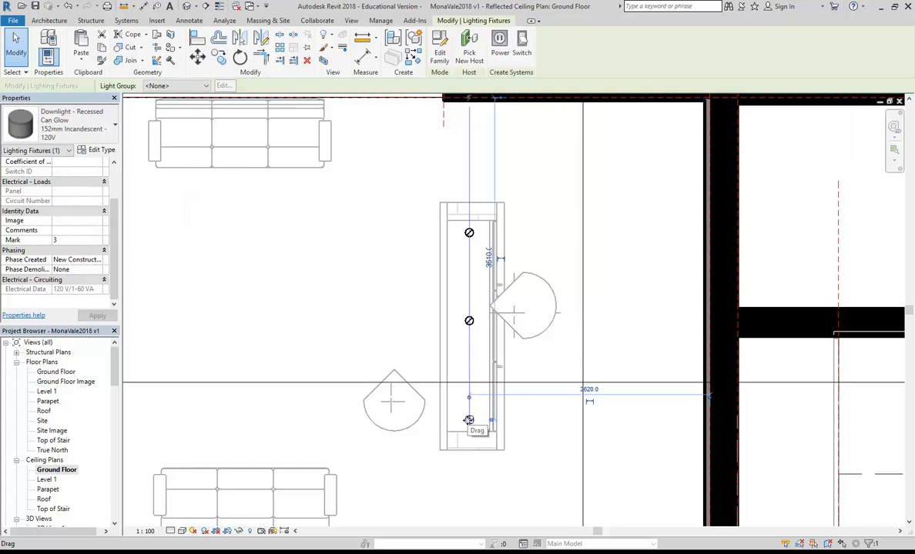
Step: Recentre the plan on the three downlights and show the Component dropdown options
{"action": "left_click", "coordinate": [355, 277]}
{"action": "scroll", "coordinate": [355, 277], "scroll_direction": "down", "scroll_amount": 3}
{"action": "middle_click_drag", "start_coordinate": [355, 277], "coordinate": [476, 295]}
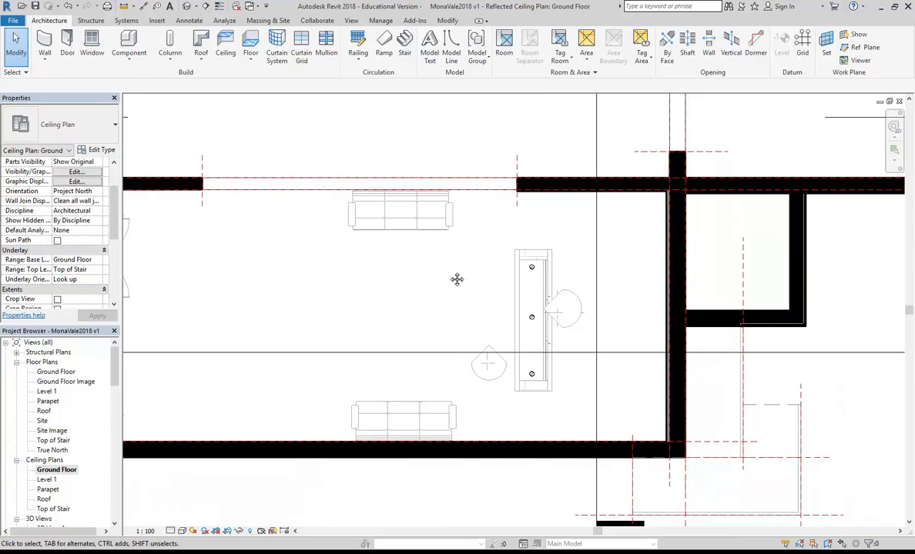
{"action": "scroll", "coordinate": [457, 279], "scroll_direction": "up", "scroll_amount": 2}
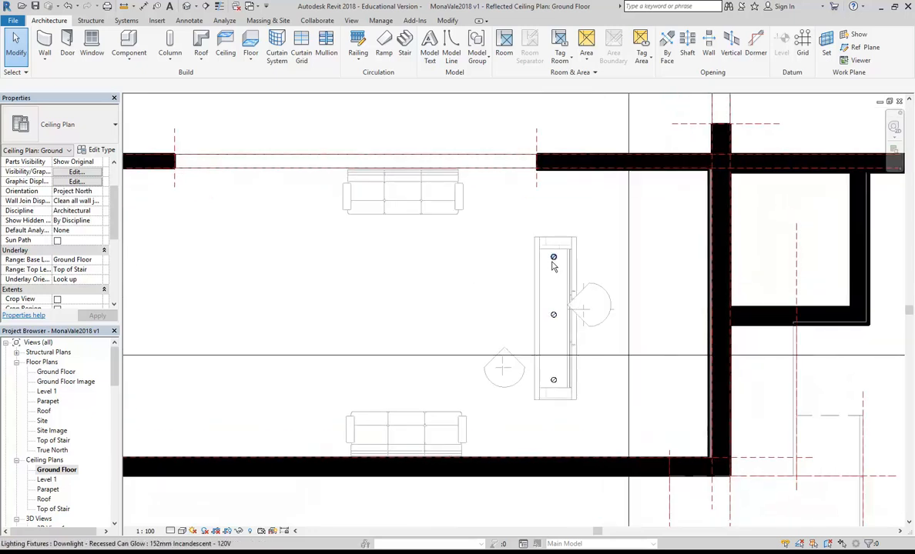
{"action": "scroll", "coordinate": [466, 284], "scroll_direction": "down", "scroll_amount": 1}
{"action": "middle_click_drag", "start_coordinate": [471, 287], "coordinate": [506, 277]}
{"action": "scroll", "coordinate": [527, 284], "scroll_direction": "up", "scroll_amount": 2}
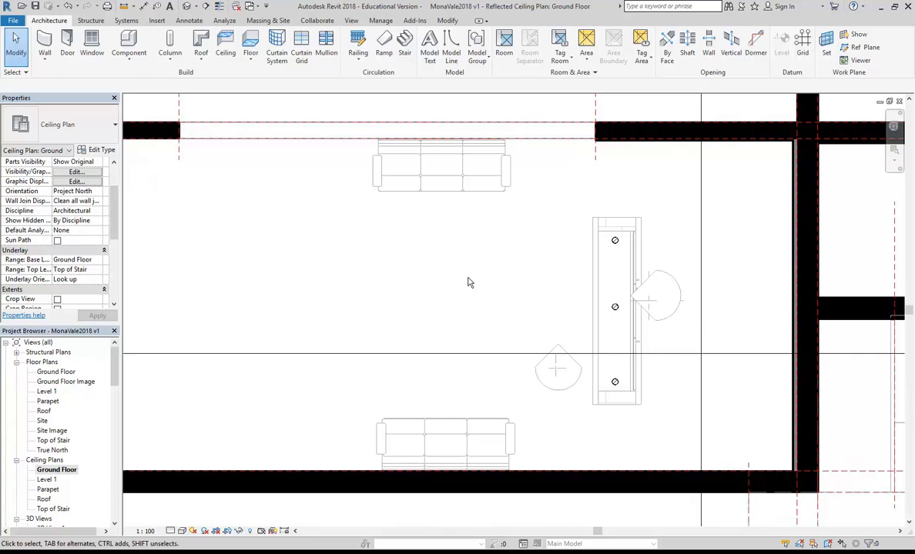
{"action": "left_click", "coordinate": [129, 52]}
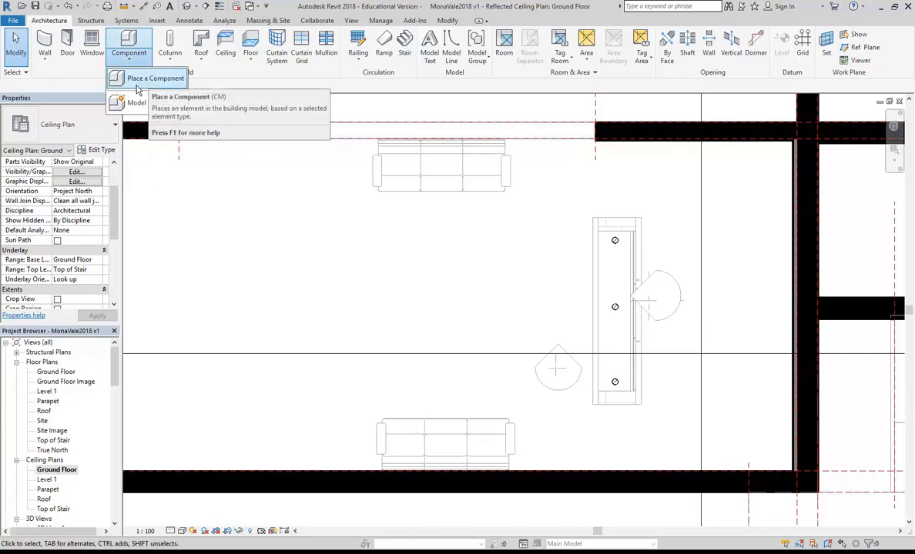
Step: Start Place a Component and open Load Family at Revit Library > Lighting Fixtures
{"action": "left_click", "coordinate": [139, 80]}
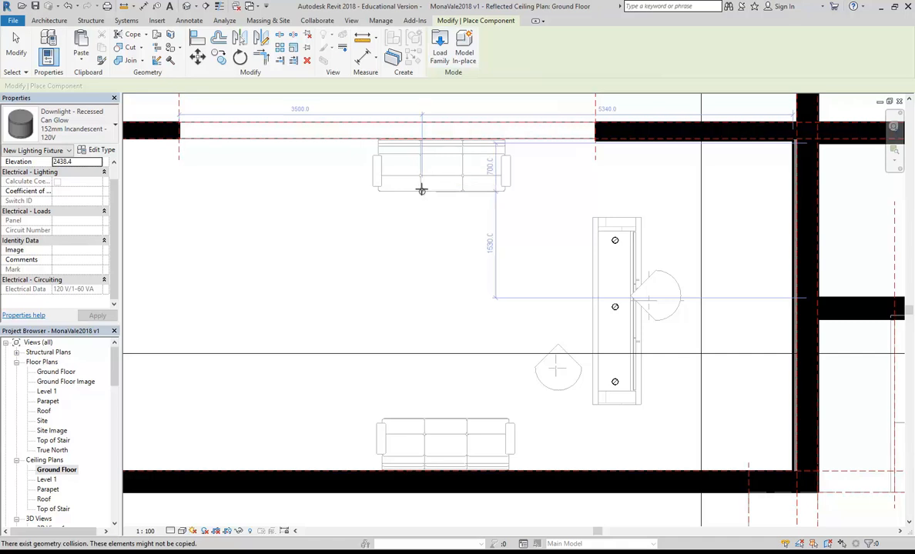
{"action": "left_click", "coordinate": [439, 46]}
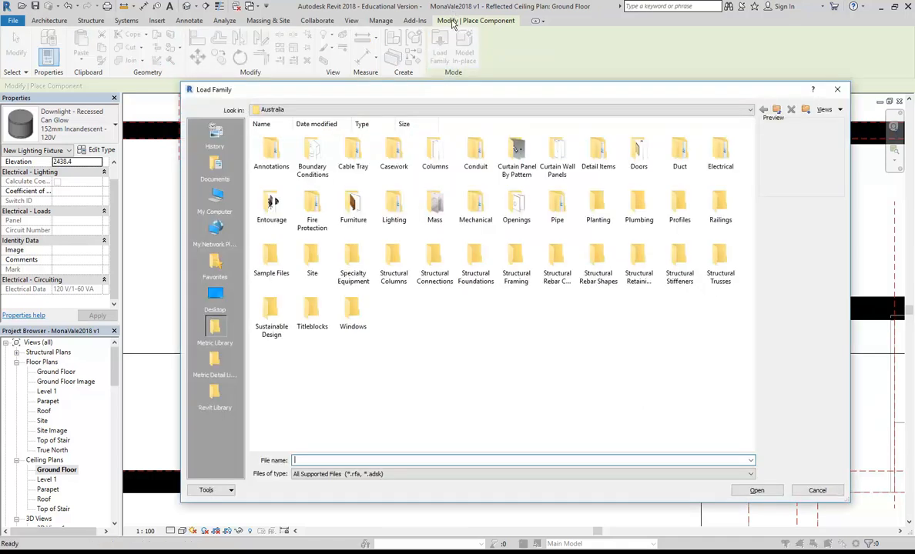
{"action": "left_click", "coordinate": [214, 394]}
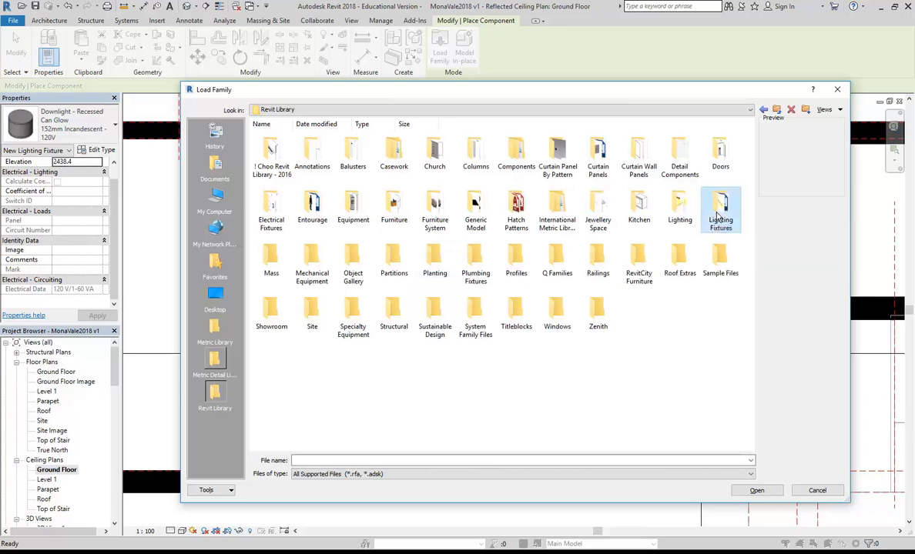
{"action": "double_click", "coordinate": [719, 220]}
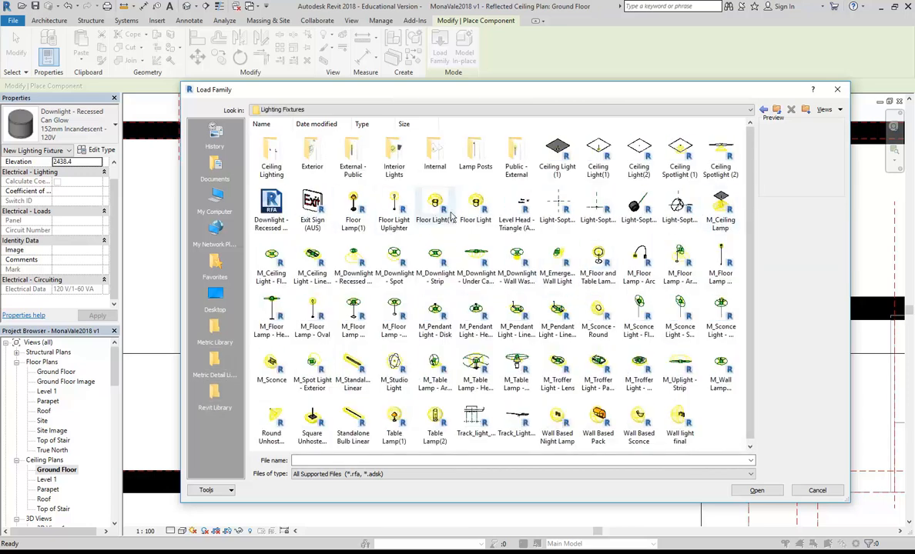
Step: Preview pendant, troffer, unhosted downlight, spotlight, linear bulb and floor lamp families
{"action": "left_click", "coordinate": [598, 152]}
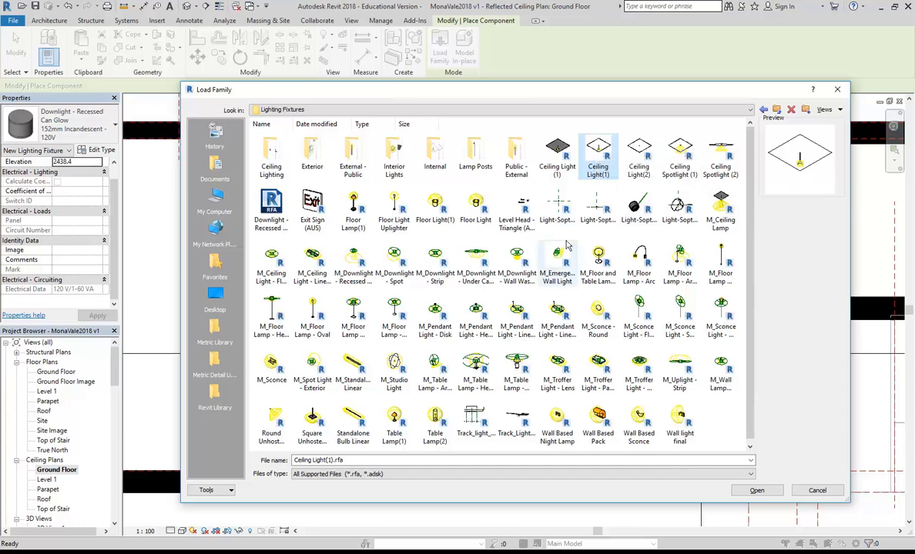
{"action": "left_click", "coordinate": [477, 312]}
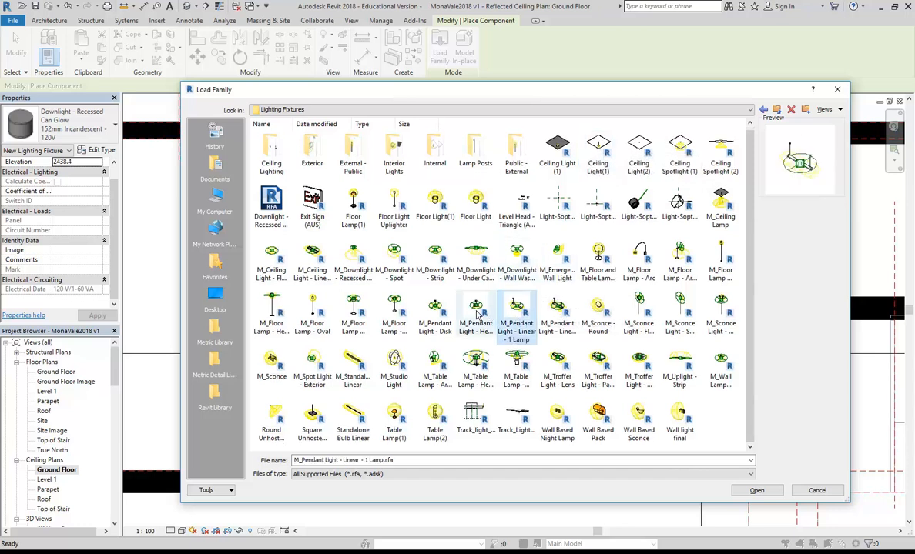
{"action": "left_click", "coordinate": [438, 310]}
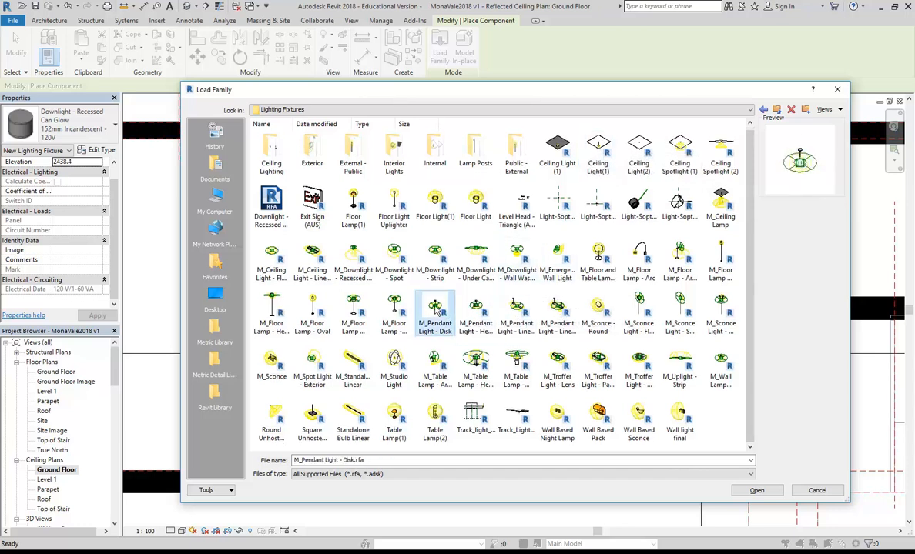
{"action": "left_click", "coordinate": [394, 310]}
{"action": "left_click", "coordinate": [557, 312]}
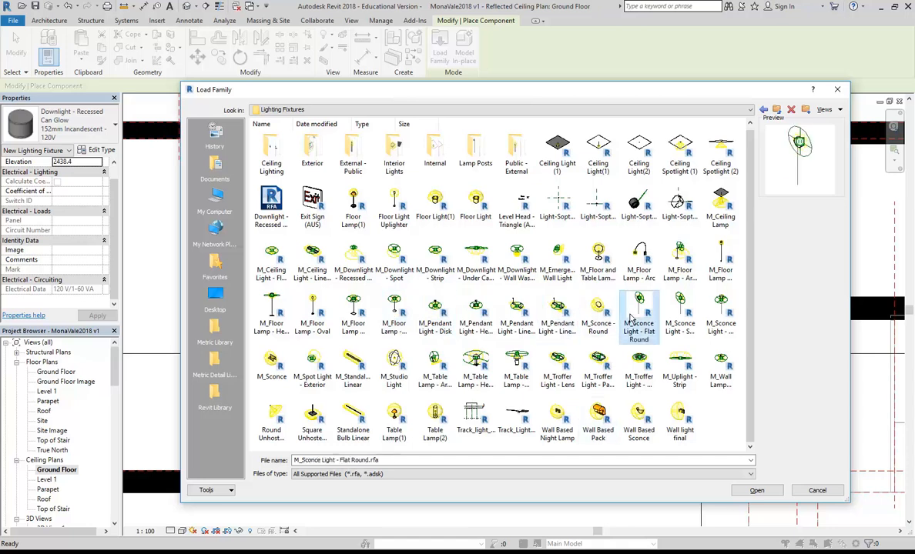
{"action": "left_click", "coordinate": [639, 363]}
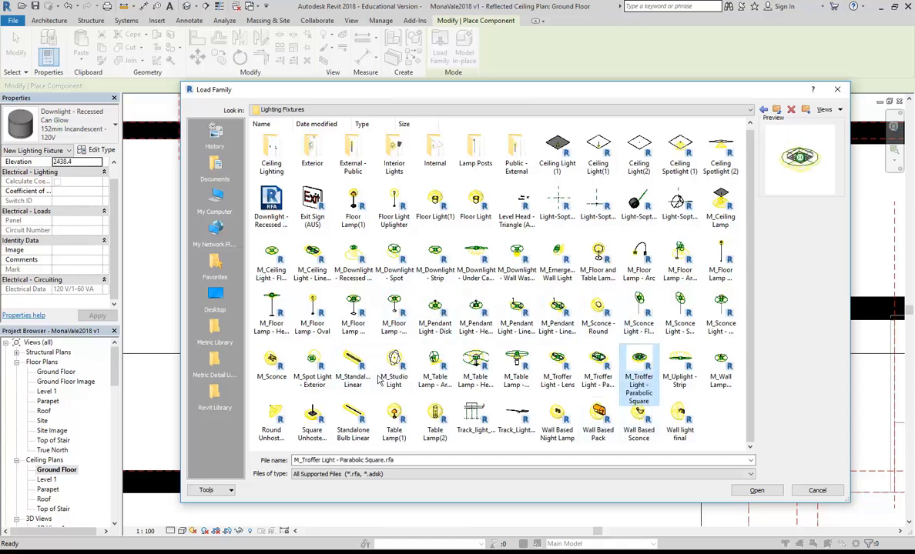
{"action": "left_click", "coordinate": [312, 419]}
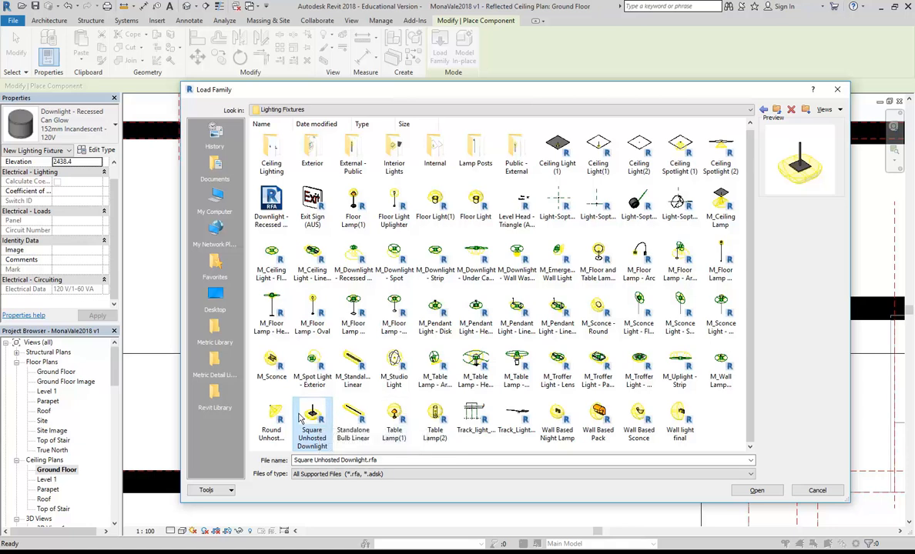
{"action": "left_click", "coordinate": [277, 421]}
{"action": "left_click", "coordinate": [303, 423]}
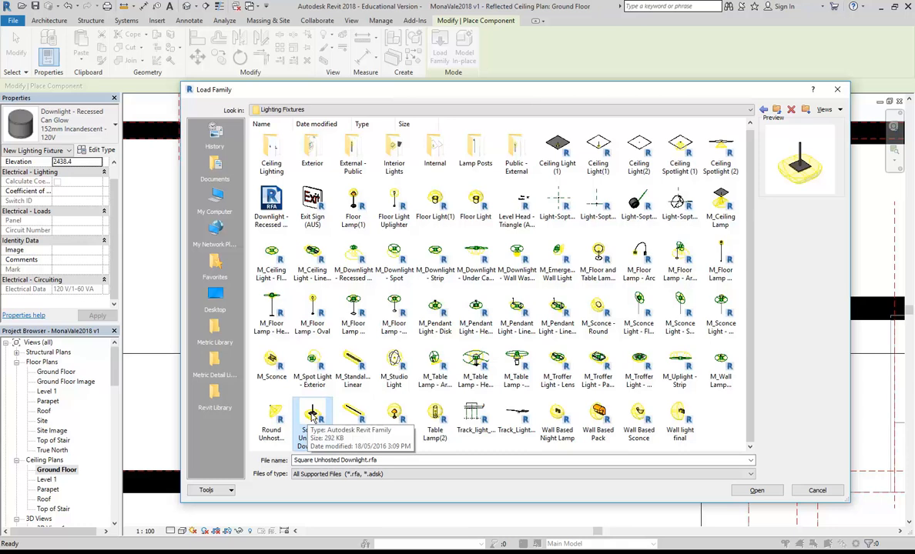
{"action": "left_click", "coordinate": [275, 416]}
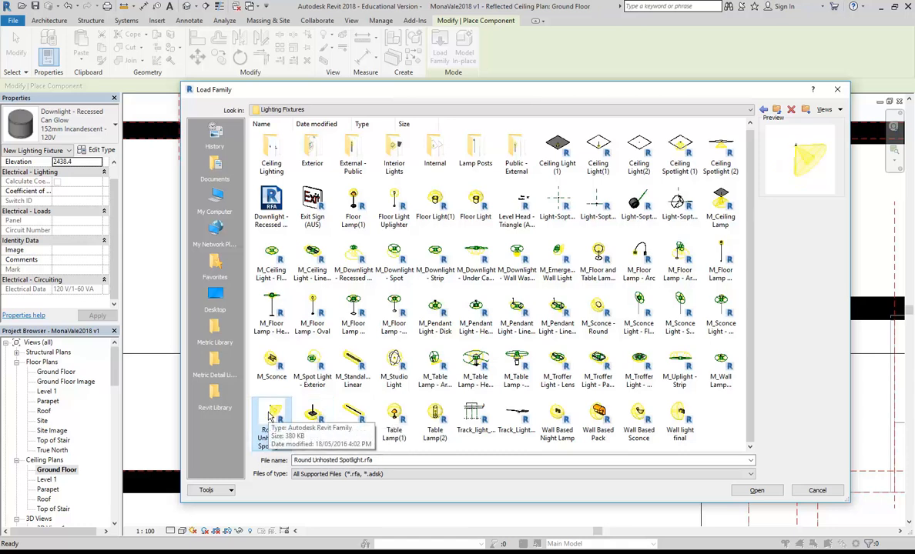
{"action": "left_click", "coordinate": [312, 416]}
{"action": "left_click", "coordinate": [277, 418]}
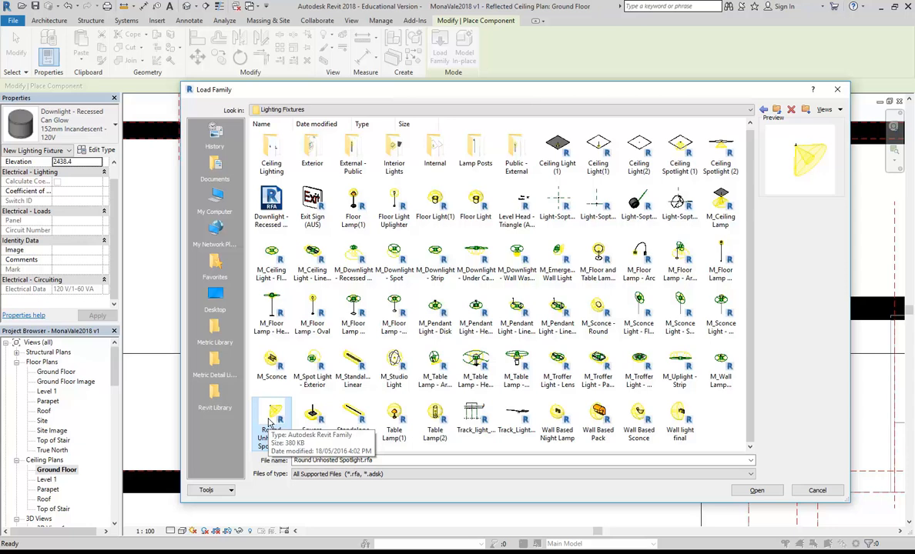
{"action": "left_click", "coordinate": [304, 420]}
{"action": "left_click", "coordinate": [269, 415]}
{"action": "left_click", "coordinate": [302, 421]}
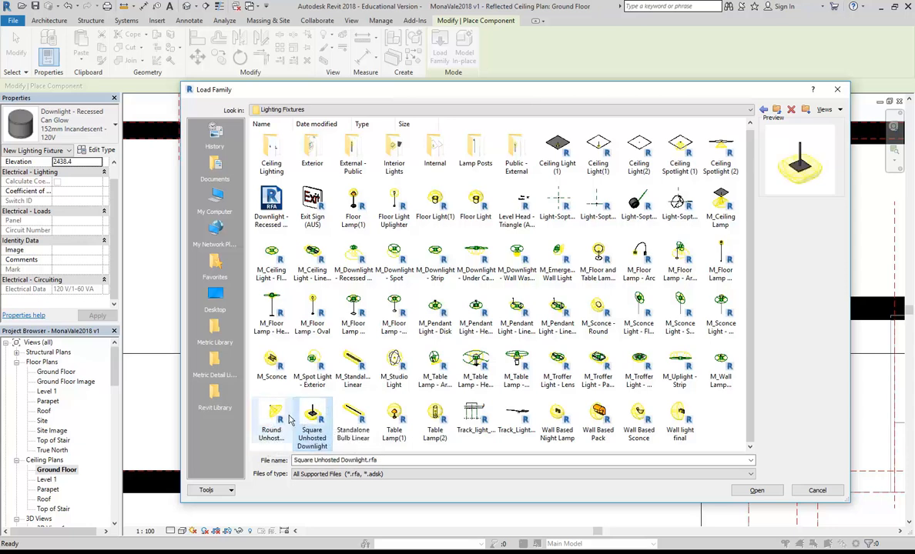
{"action": "left_click", "coordinate": [281, 420]}
{"action": "left_click", "coordinate": [364, 435]}
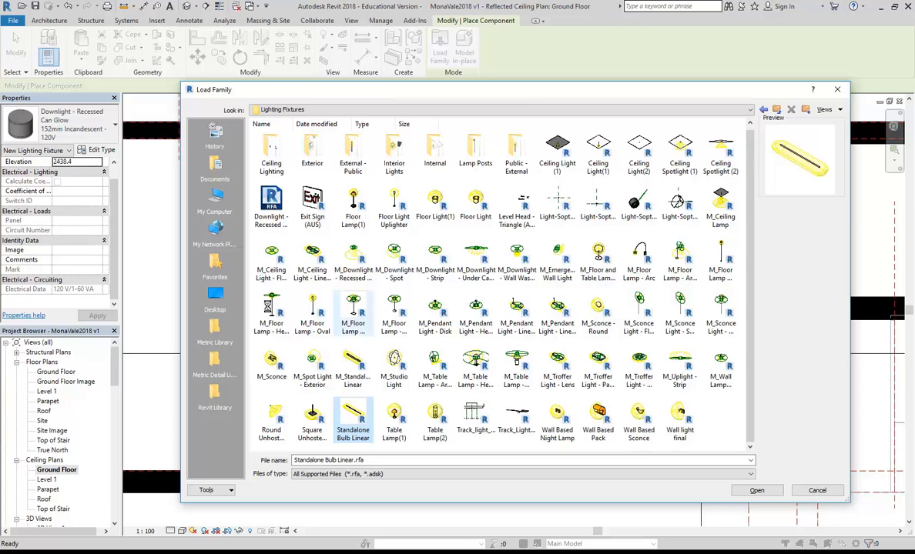
{"action": "left_click", "coordinate": [271, 307]}
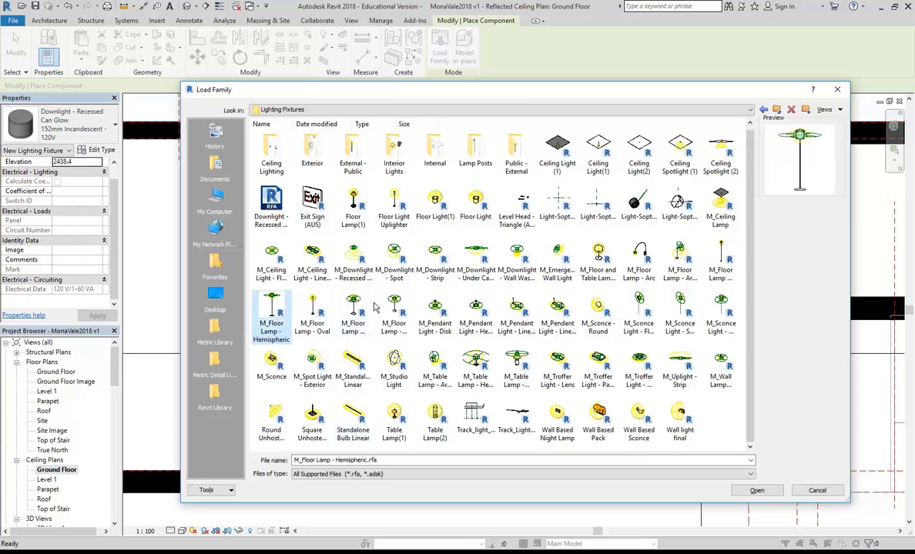
Step: Compare the ceiling light variants and load Ceiling Light(1).rfa
{"action": "left_click", "coordinate": [676, 154]}
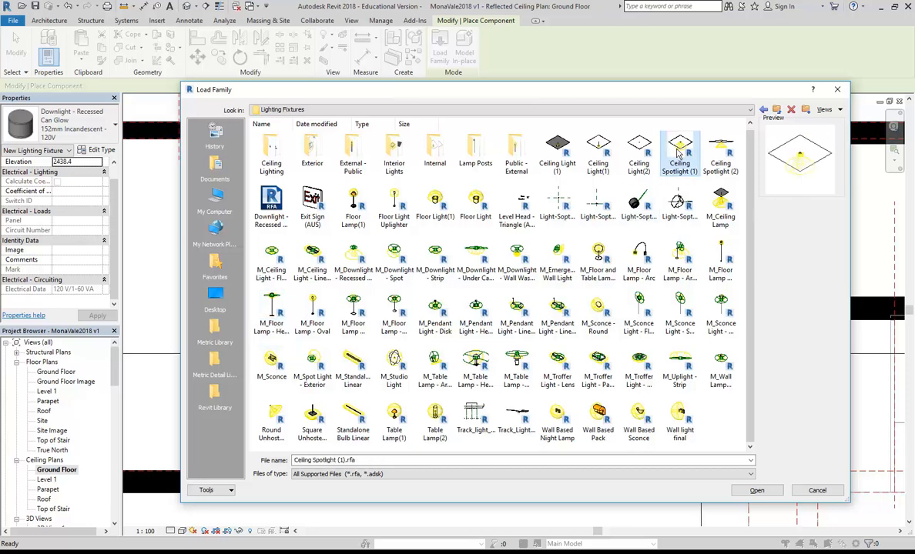
{"action": "left_click", "coordinate": [639, 153]}
{"action": "left_click", "coordinate": [602, 153]}
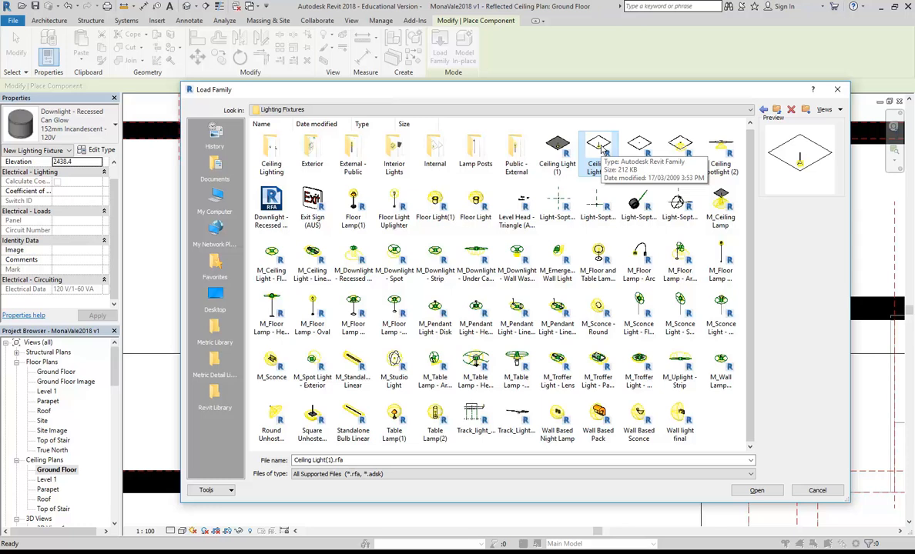
{"action": "left_click", "coordinate": [558, 151]}
{"action": "left_click", "coordinate": [595, 152]}
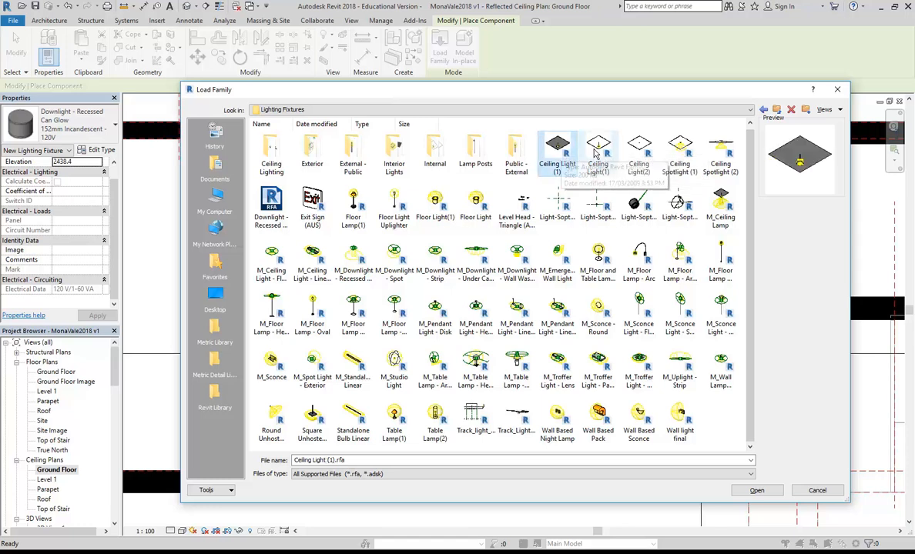
{"action": "double_click", "coordinate": [597, 152]}
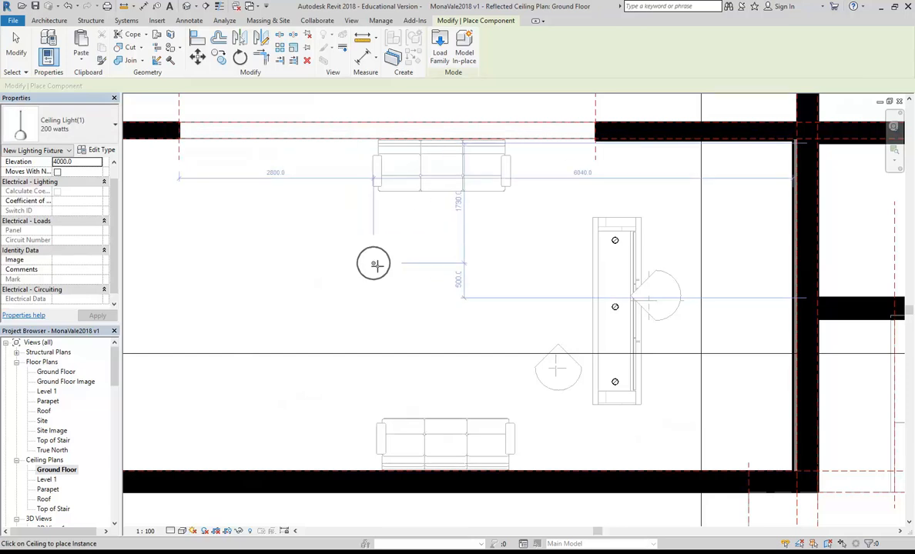
Step: Place two Ceiling Light(1) fixtures side by side above the lower sofa, then end placement
{"action": "scroll", "coordinate": [449, 267], "scroll_direction": "down", "scroll_amount": 2}
{"action": "scroll", "coordinate": [488, 283], "scroll_direction": "up", "scroll_amount": 2}
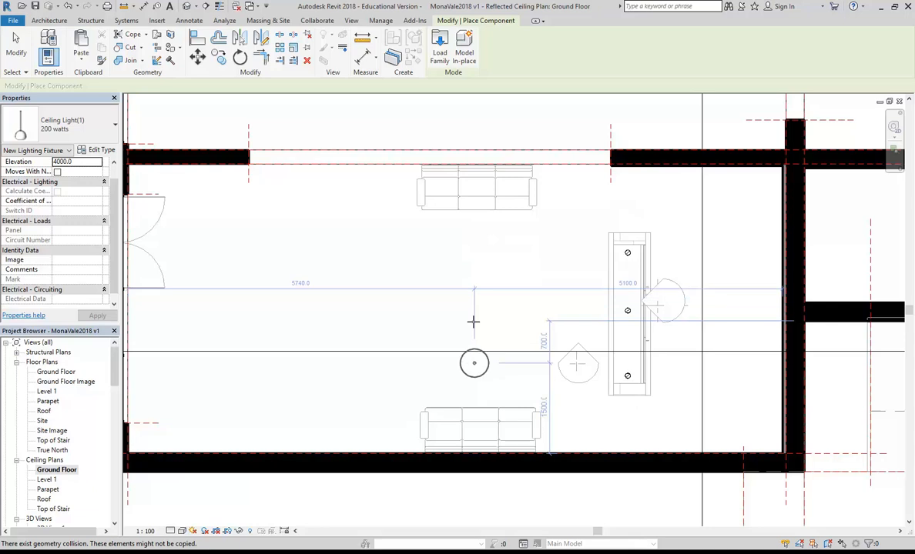
{"action": "middle_click_drag", "start_coordinate": [461, 394], "coordinate": [483, 351]}
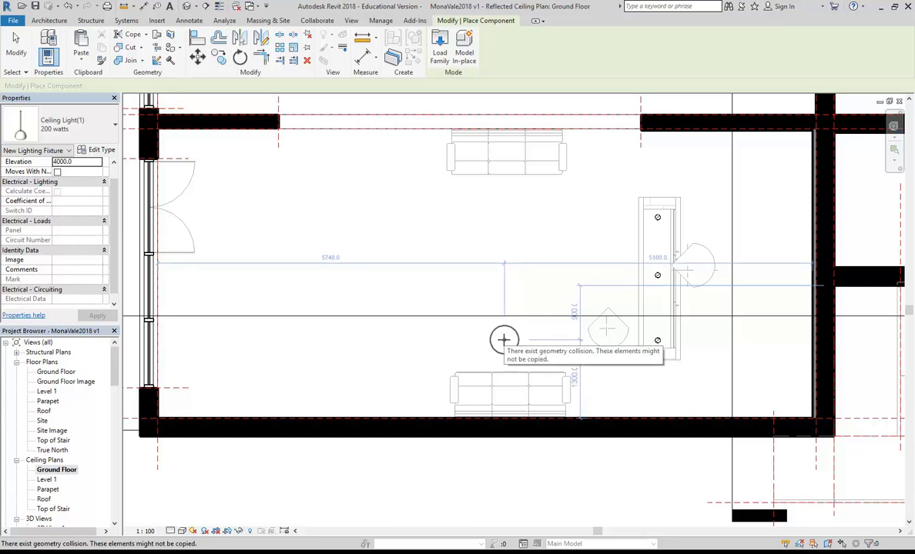
{"action": "left_click", "coordinate": [504, 340]}
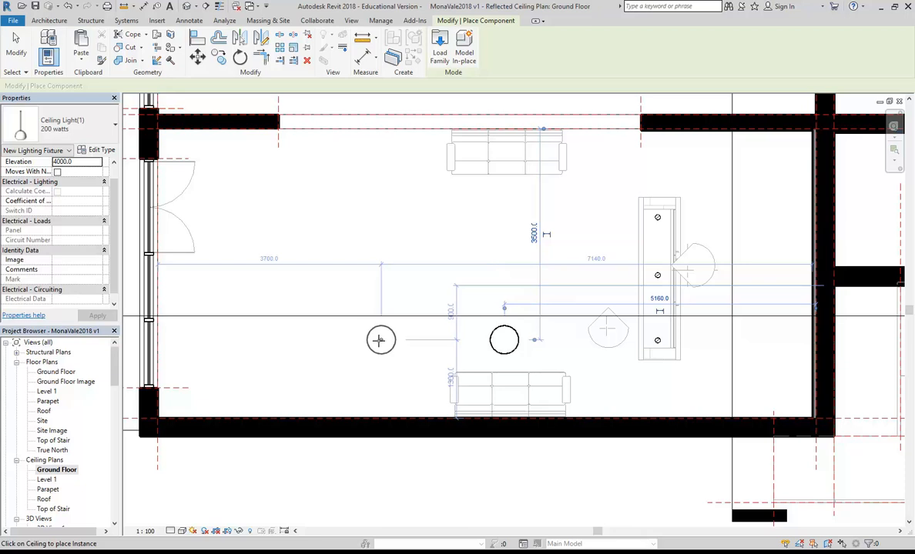
{"action": "left_click", "coordinate": [375, 346]}
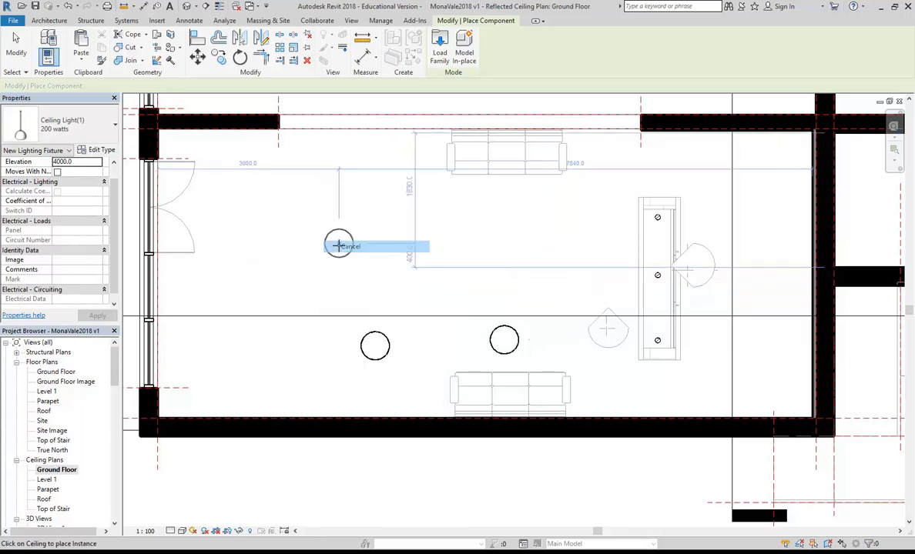
{"action": "key", "text": "Escape"}
{"action": "key", "text": "Escape"}
{"action": "scroll", "coordinate": [361, 312], "scroll_direction": "up", "scroll_amount": 1}
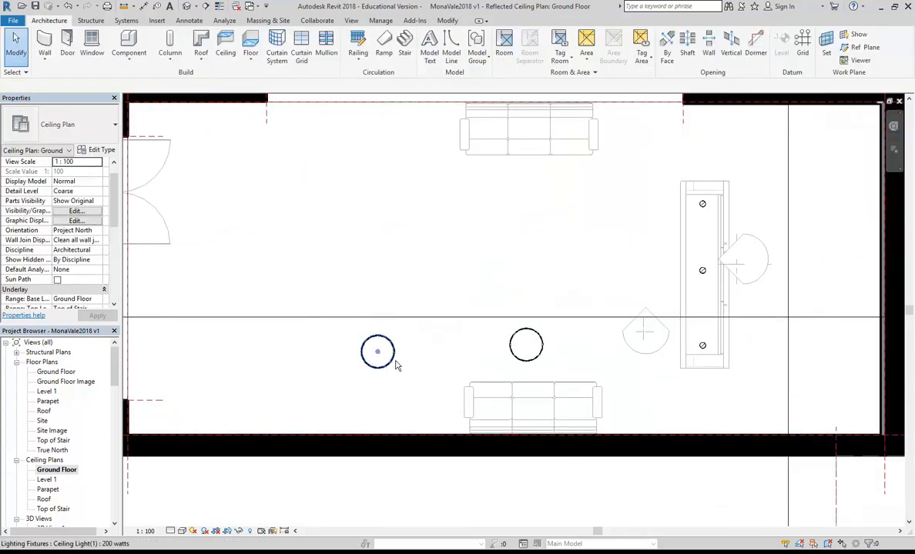
{"action": "left_click", "coordinate": [449, 23]}
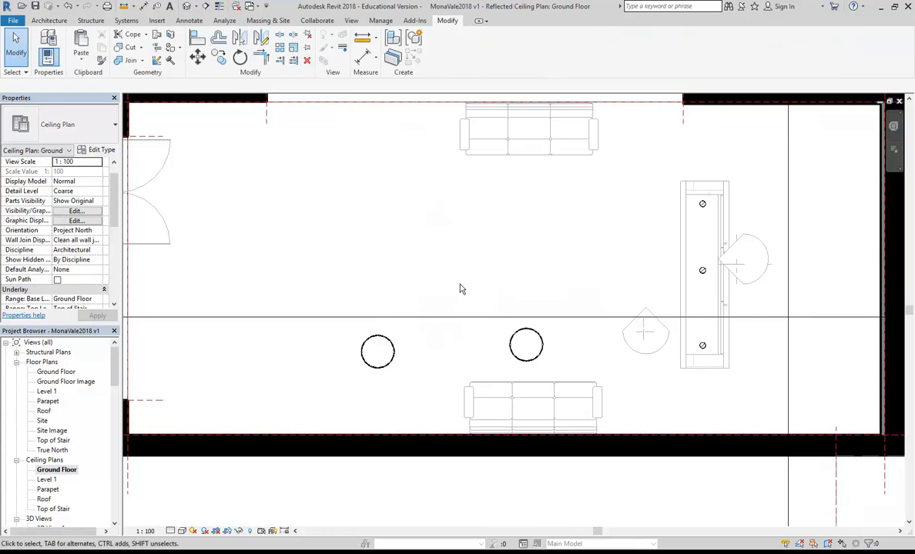
Step: Align the left ceiling light with the right one
{"action": "left_click", "coordinate": [198, 39]}
{"action": "scroll", "coordinate": [422, 351], "scroll_direction": "up", "scroll_amount": 1}
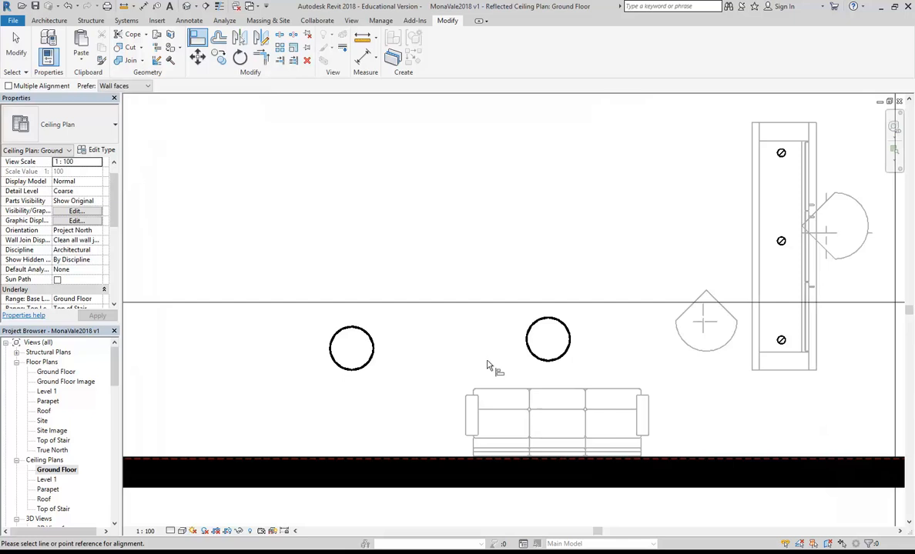
{"action": "left_click", "coordinate": [543, 341]}
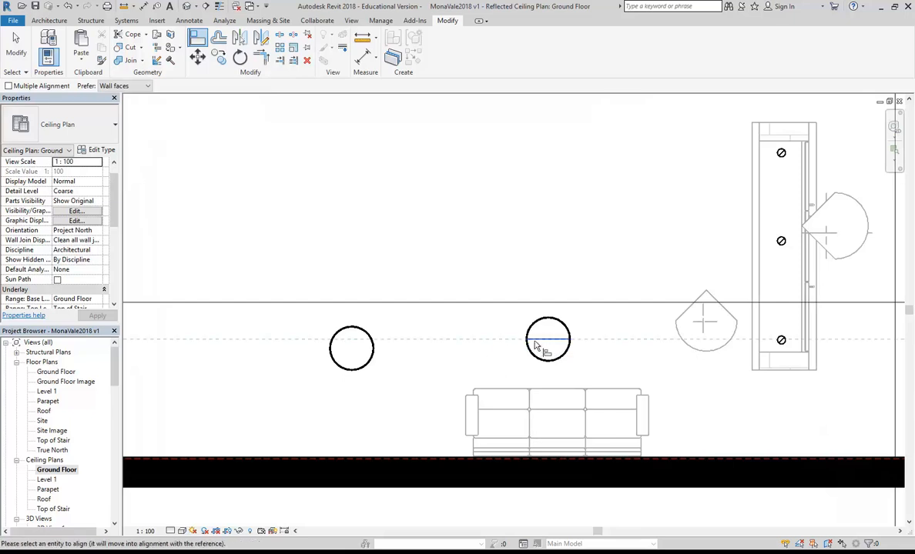
{"action": "left_click", "coordinate": [350, 350]}
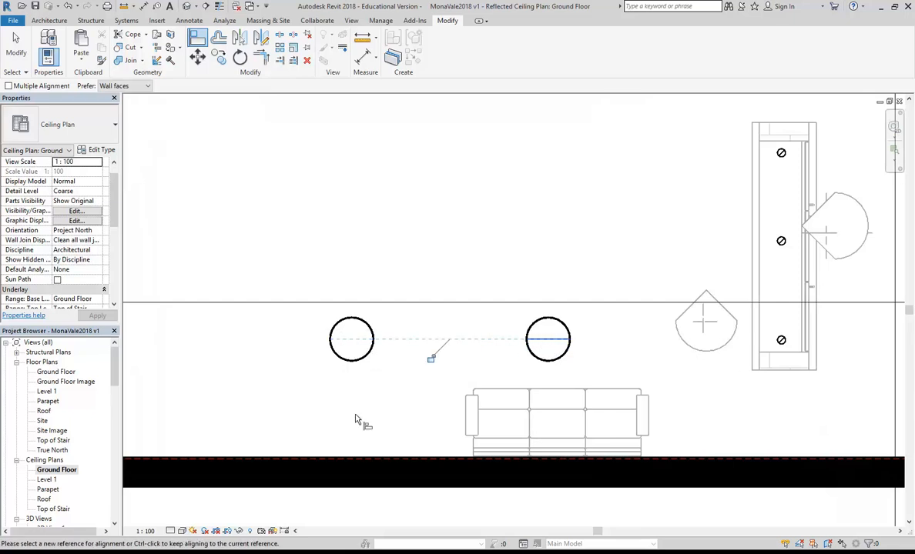
{"action": "scroll", "coordinate": [449, 206], "scroll_direction": "down", "scroll_amount": 2}
{"action": "middle_click_drag", "start_coordinate": [449, 206], "coordinate": [422, 278]}
{"action": "right_click", "coordinate": [385, 261]}
{"action": "left_click", "coordinate": [395, 267]}
{"action": "right_click", "coordinate": [404, 264]}
{"action": "left_click", "coordinate": [413, 271]}
Step: Copy both ceiling lights 2200 upward toward the upper sofa using MV
{"action": "left_click_drag", "start_coordinate": [309, 333], "coordinate": [543, 422]}
{"action": "key", "text": "m"}
{"action": "key", "text": "v"}
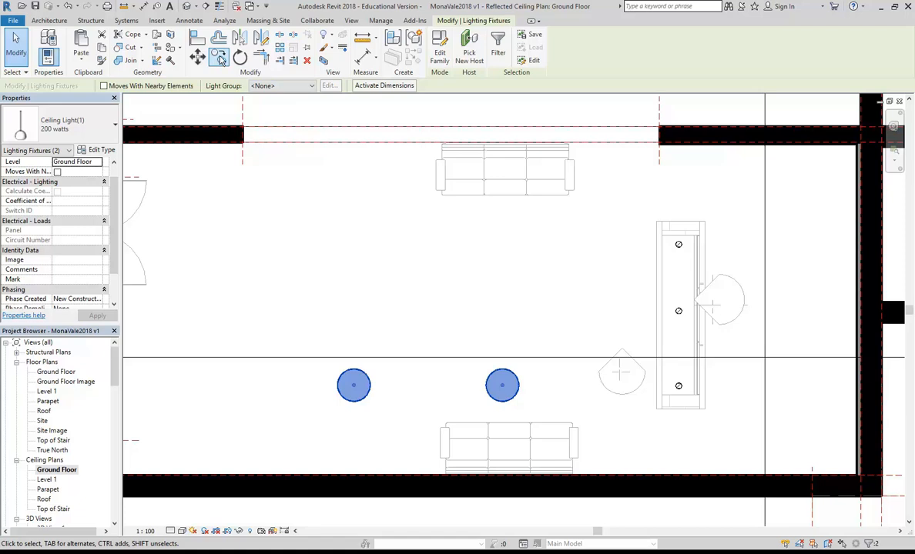
{"action": "left_click", "coordinate": [502, 385]}
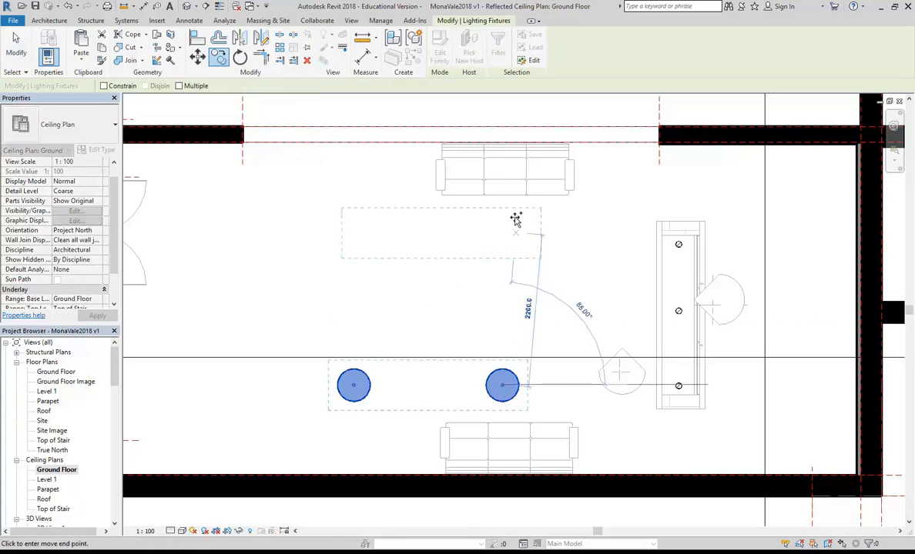
{"action": "left_click", "coordinate": [502, 198]}
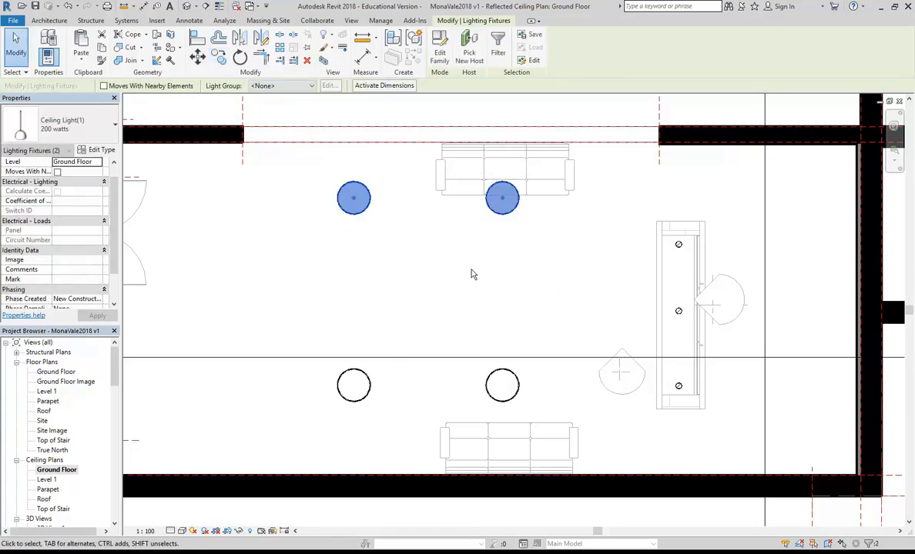
{"action": "right_click", "coordinate": [422, 242]}
{"action": "left_click", "coordinate": [438, 248]}
{"action": "right_click", "coordinate": [439, 247]}
{"action": "left_click", "coordinate": [449, 254]}
Step: Nudge the two new upper ceiling lights slightly downward with the arrow keys
{"action": "left_click_drag", "start_coordinate": [308, 172], "coordinate": [526, 236]}
{"action": "key", "text": "Down"}
{"action": "key", "text": "Down"}
{"action": "key", "text": "Down"}
{"action": "key", "text": "Down"}
{"action": "key", "text": "Down"}
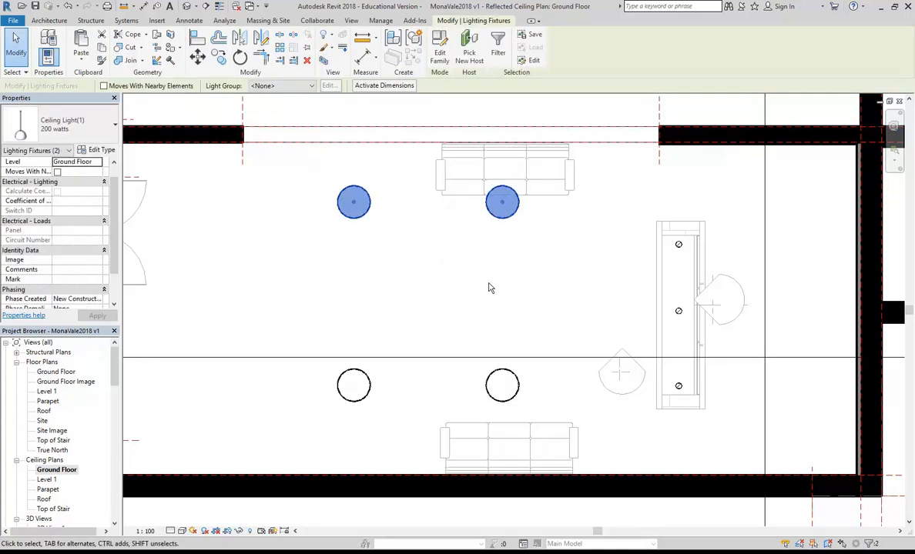
{"action": "key", "text": "Down"}
{"action": "key", "text": "Down"}
{"action": "key", "text": "Down"}
{"action": "left_click", "coordinate": [478, 293]}
{"action": "scroll", "coordinate": [478, 295], "scroll_direction": "down", "scroll_amount": 1}
{"action": "middle_click_drag", "start_coordinate": [478, 298], "coordinate": [486, 295]}
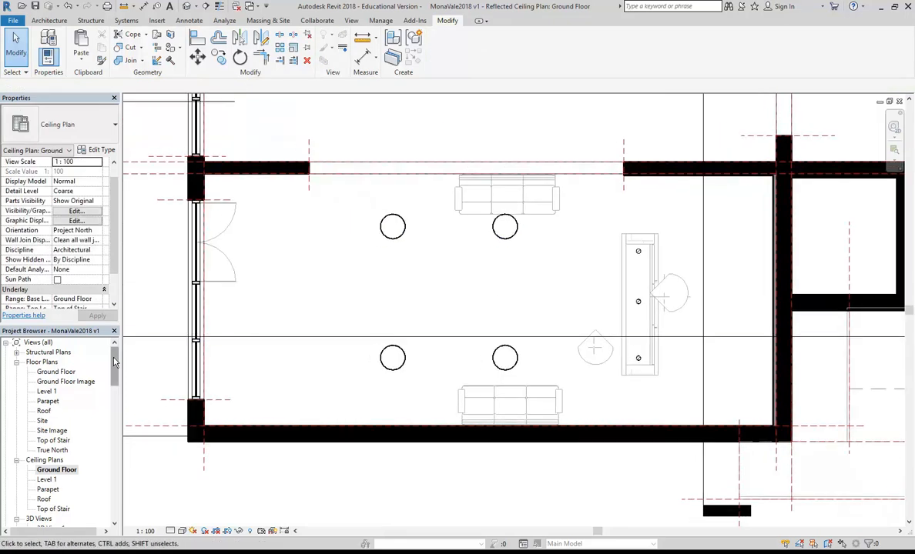
{"action": "scroll", "coordinate": [48, 416], "scroll_direction": "down", "scroll_amount": 8}
Step: In 3D View 4, select all four Ceiling Light(1) pendants and open their Type Properties
{"action": "double_click", "coordinate": [49, 412]}
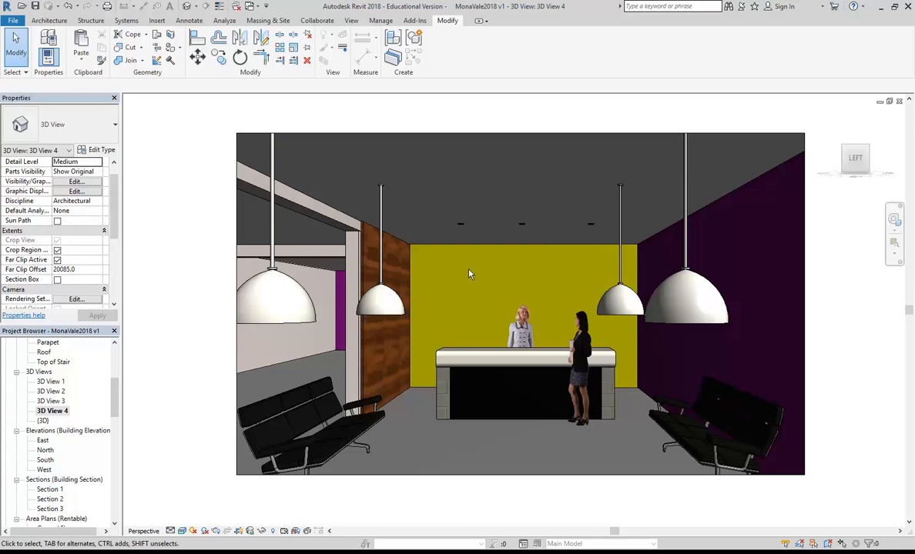
{"action": "left_click", "coordinate": [660, 330]}
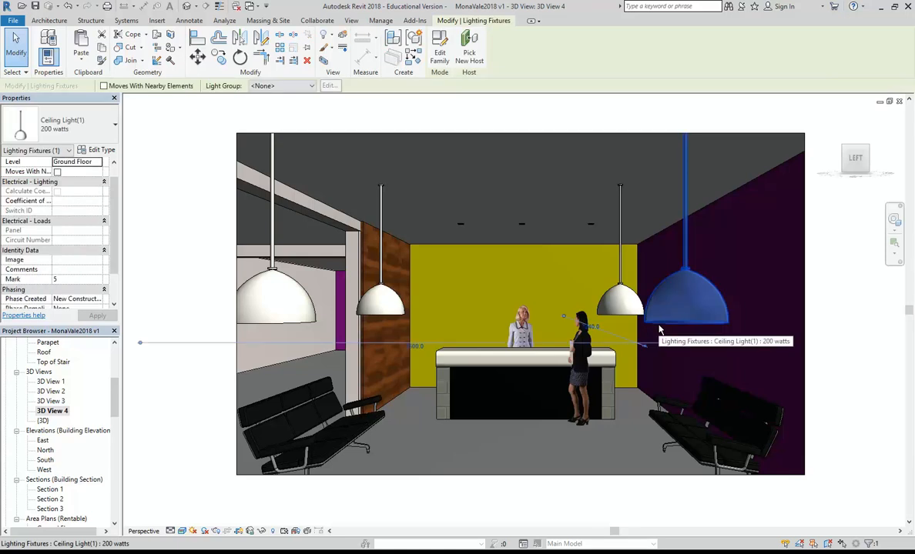
{"action": "left_click", "coordinate": [620, 299], "text": "ctrl"}
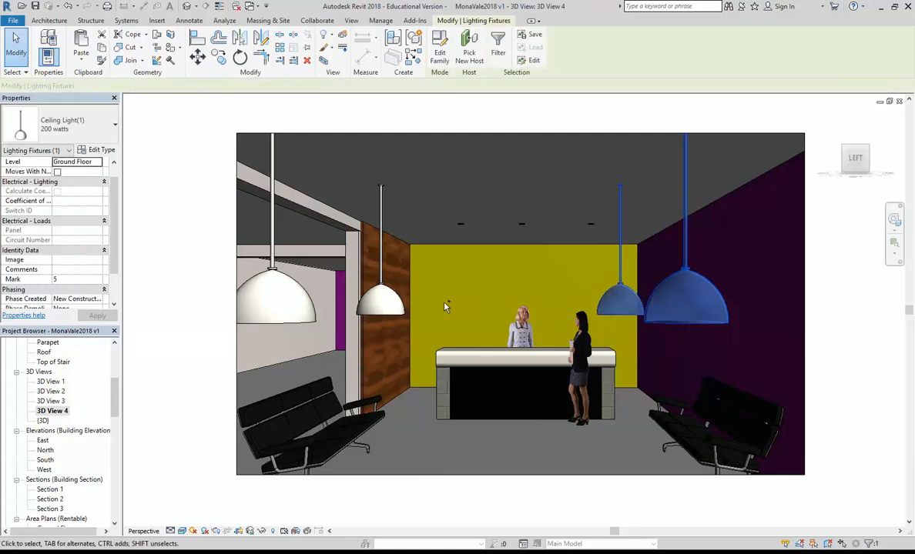
{"action": "left_click", "coordinate": [380, 301], "text": "ctrl"}
{"action": "left_click", "coordinate": [285, 305], "text": "ctrl"}
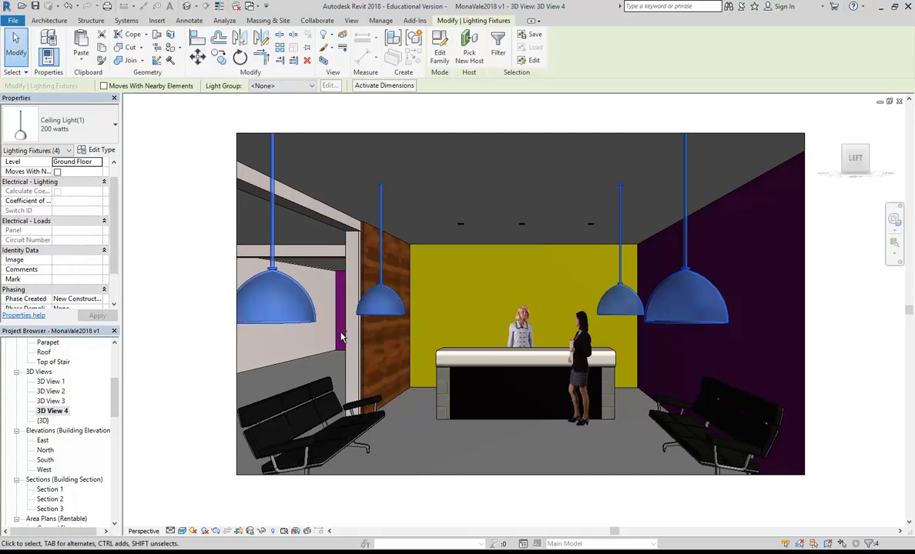
{"action": "left_click", "coordinate": [99, 150]}
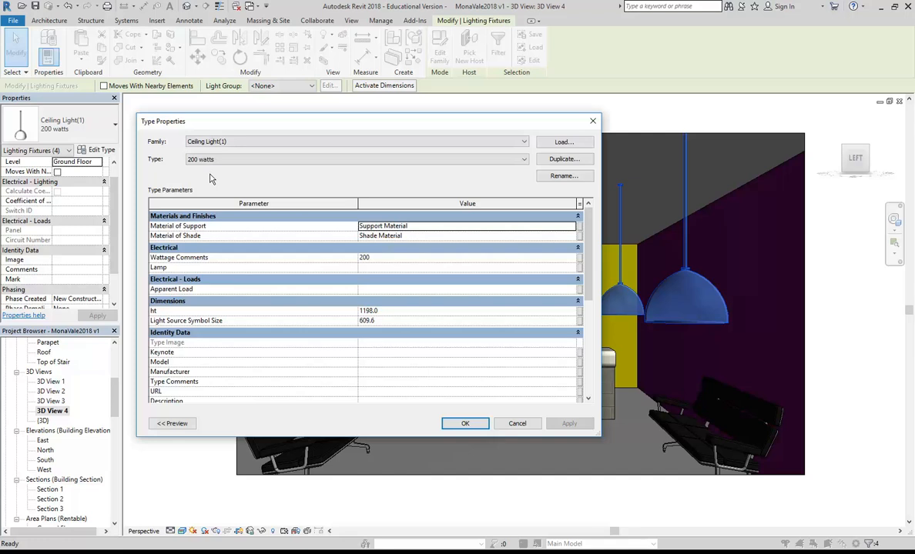
Step: Change the pendant type's ht from 1198.0 to 600
{"action": "left_click", "coordinate": [394, 312]}
{"action": "double_click", "coordinate": [394, 311]}
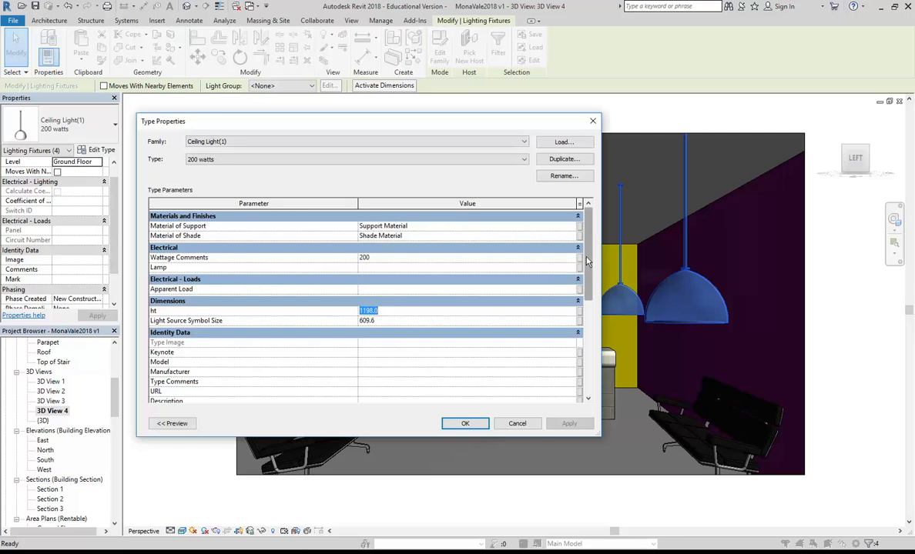
{"action": "left_click_drag", "start_coordinate": [581, 277], "coordinate": [602, 371]}
{"action": "scroll", "coordinate": [428, 299], "scroll_direction": "up", "scroll_amount": 5}
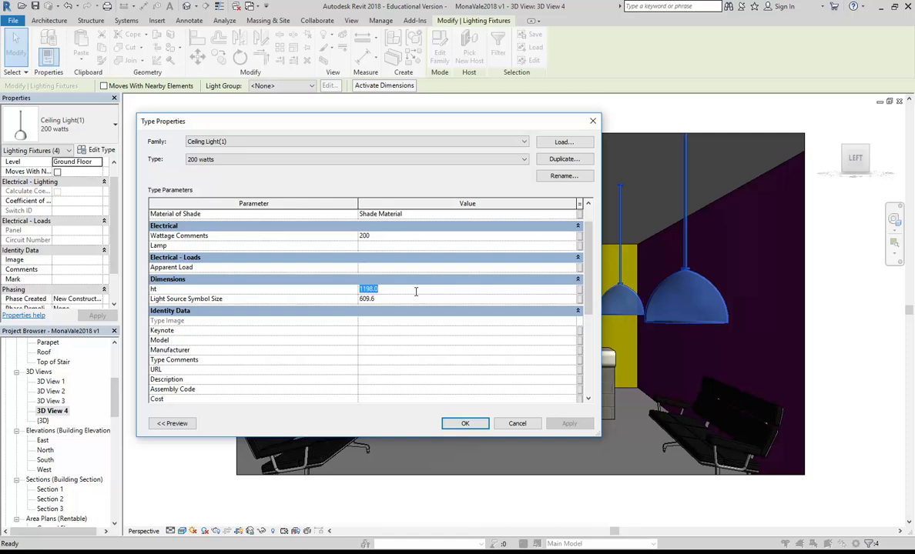
{"action": "type", "text": "600"}
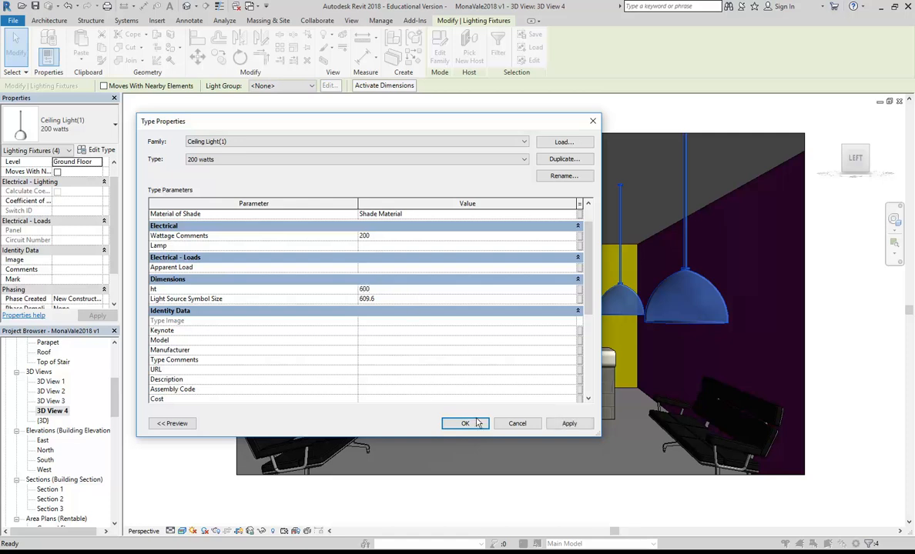
{"action": "left_click", "coordinate": [466, 423]}
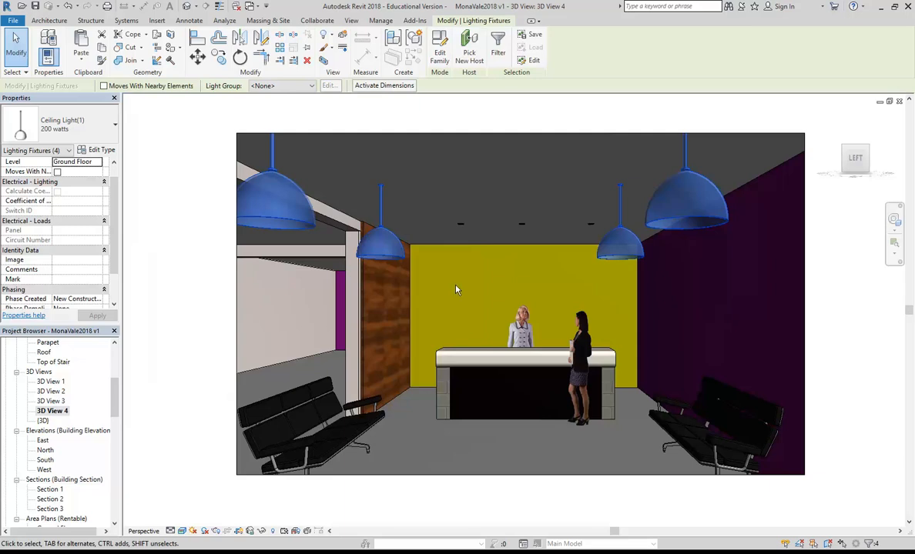
Step: Drag the crop region's left edge outward to widen the 3D view, then save
{"action": "left_click", "coordinate": [227, 281]}
{"action": "left_click", "coordinate": [236, 321]}
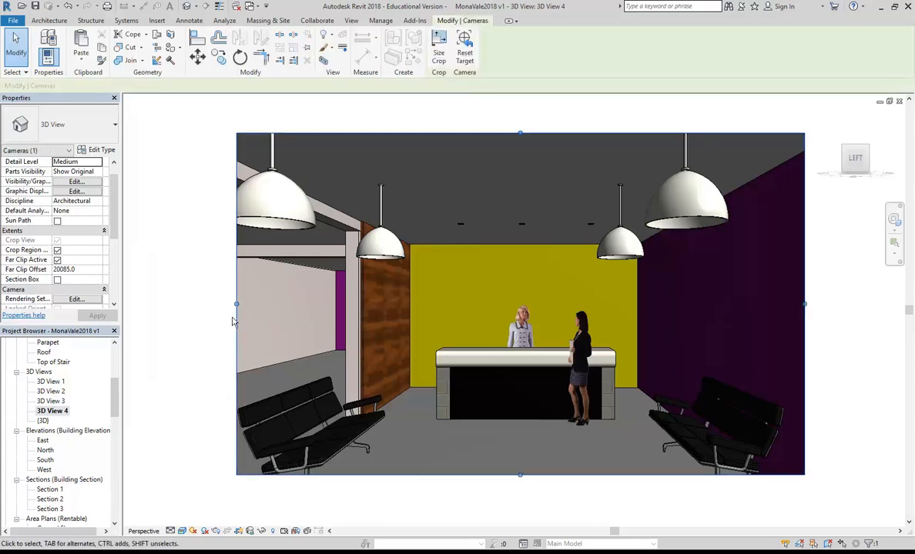
{"action": "left_click_drag", "start_coordinate": [237, 304], "coordinate": [203, 304]}
{"action": "left_click", "coordinate": [477, 302]}
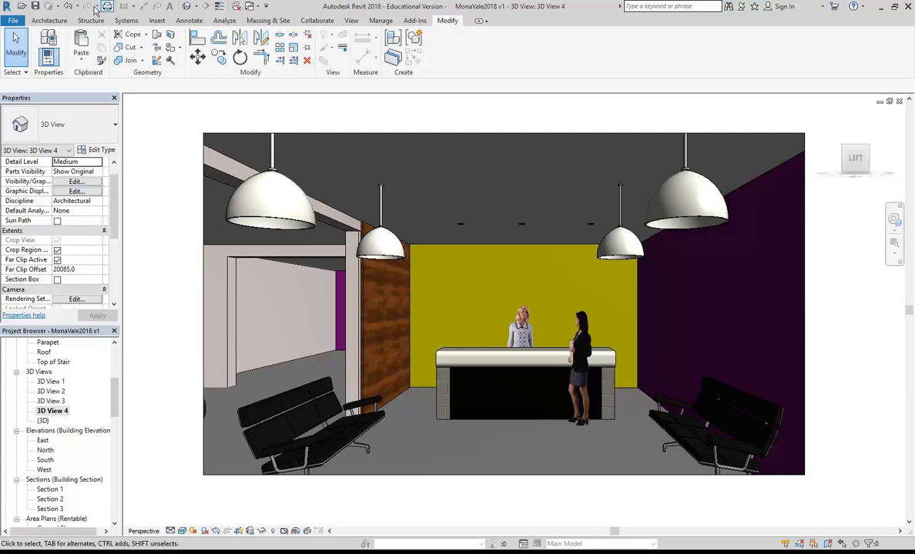
{"action": "left_click", "coordinate": [36, 6]}
Step: Render a draft of 3D View 4 using the Interior: Artificial only lighting scheme
{"action": "left_click", "coordinate": [216, 532]}
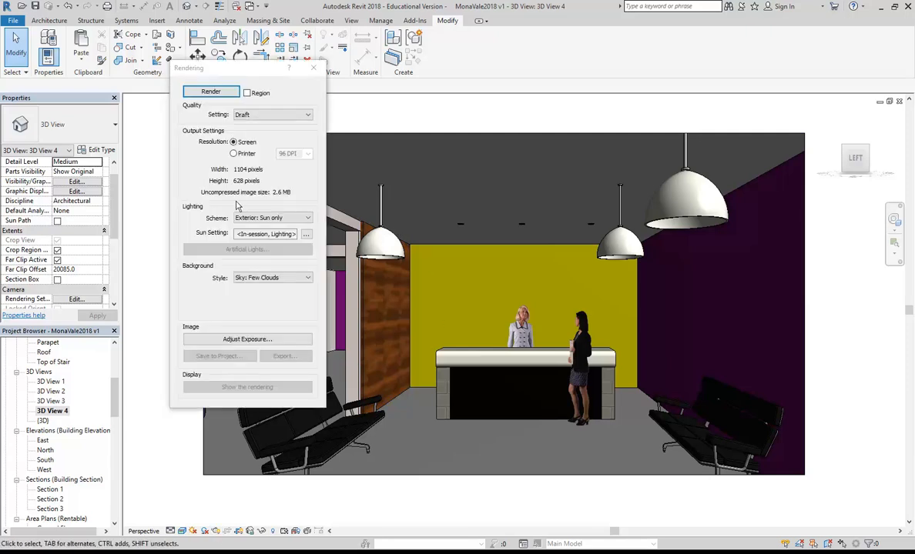
{"action": "left_click_drag", "start_coordinate": [227, 67], "coordinate": [165, 75]}
{"action": "left_click", "coordinate": [190, 225]}
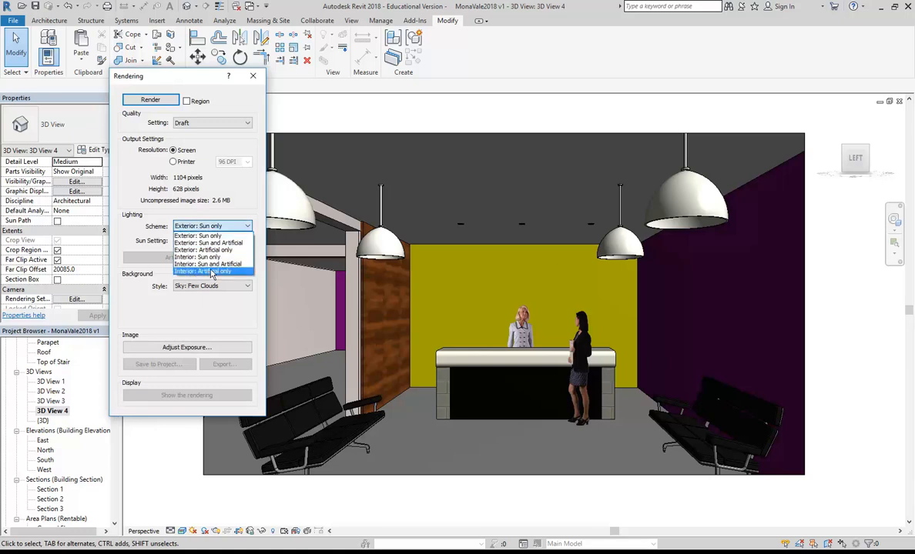
{"action": "left_click", "coordinate": [212, 272]}
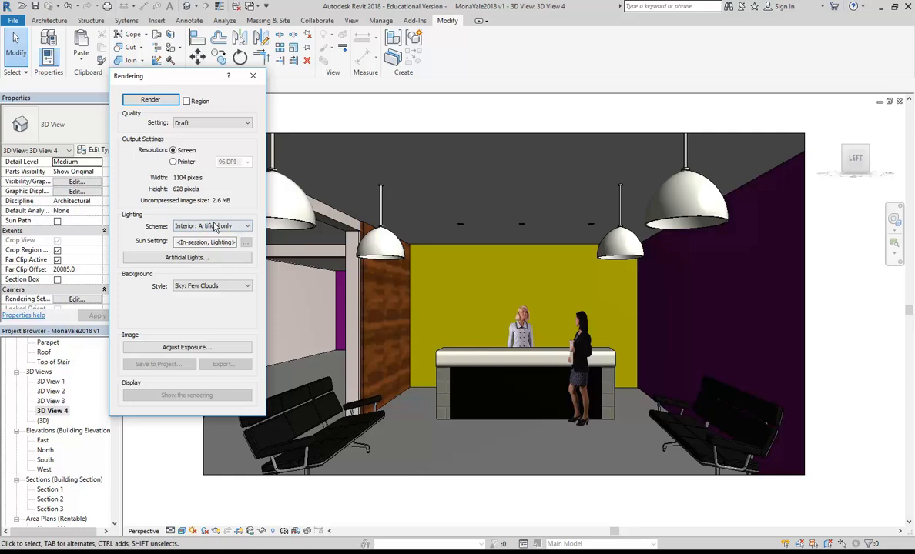
{"action": "left_click", "coordinate": [144, 101]}
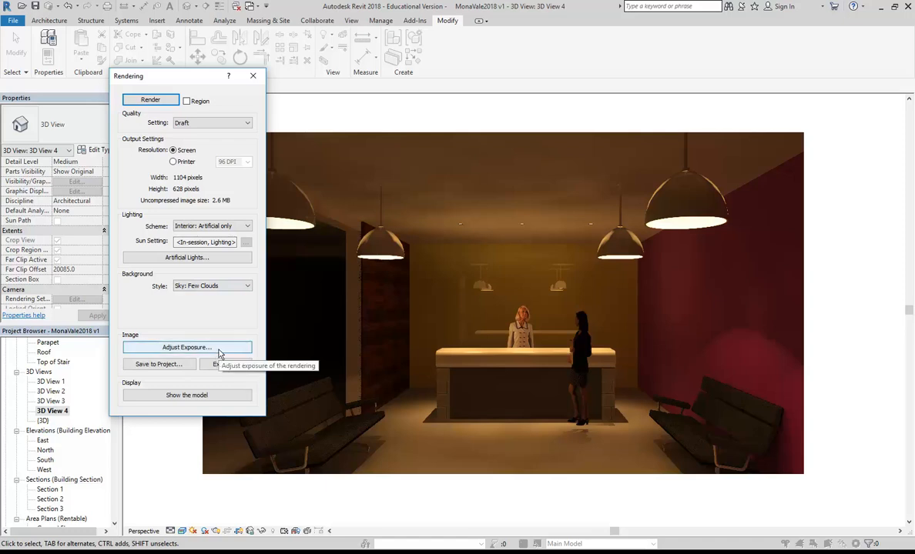
Step: Open Exposure Control and try exposure values of 7.08, then 6.37, on the render
{"action": "left_click", "coordinate": [187, 347]}
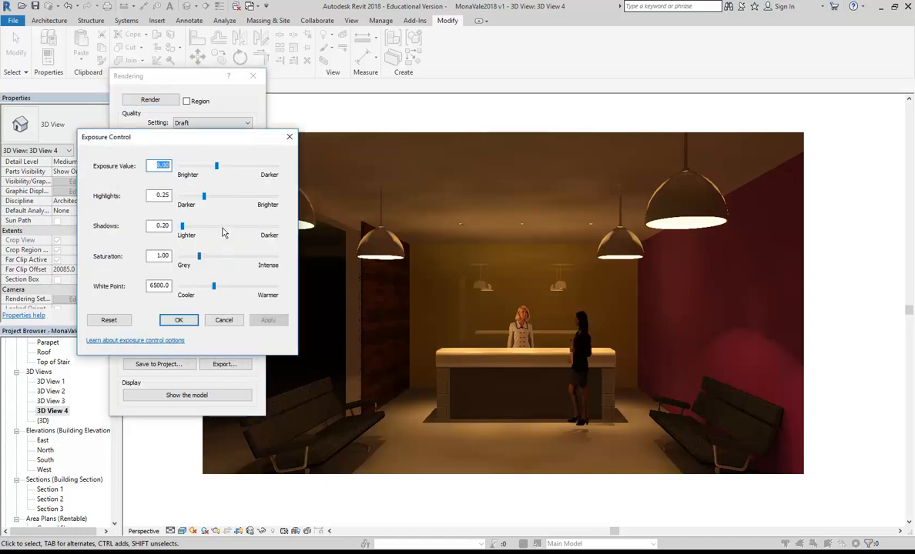
{"action": "left_click_drag", "start_coordinate": [218, 168], "coordinate": [214, 171]}
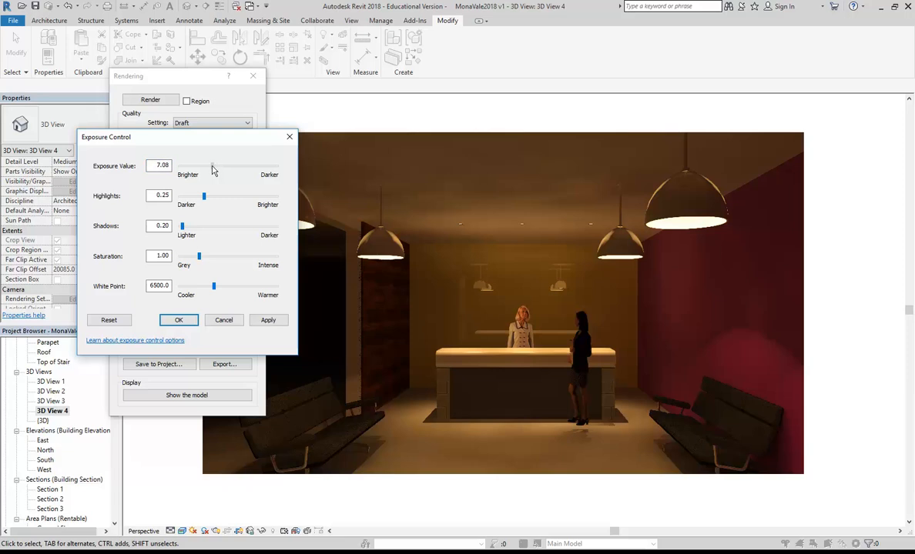
{"action": "left_click", "coordinate": [266, 321]}
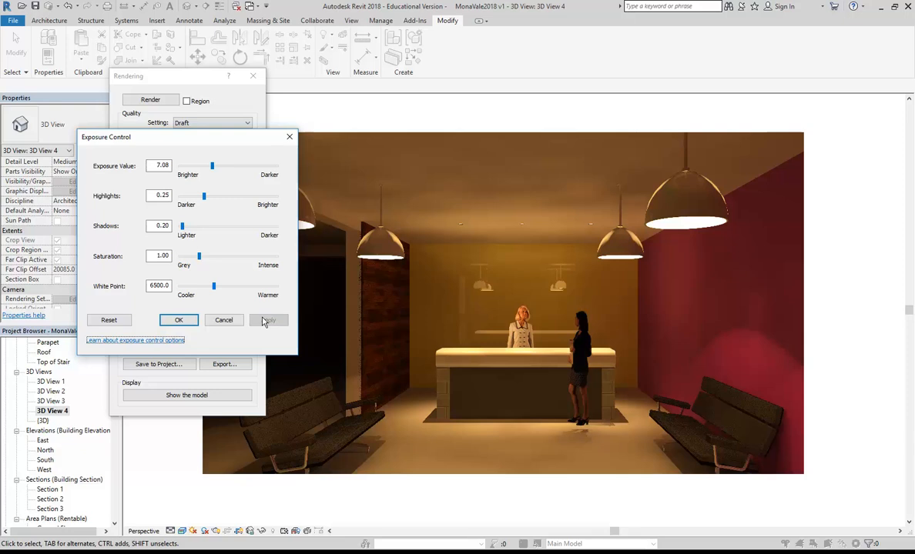
{"action": "left_click_drag", "start_coordinate": [213, 170], "coordinate": [209, 168]}
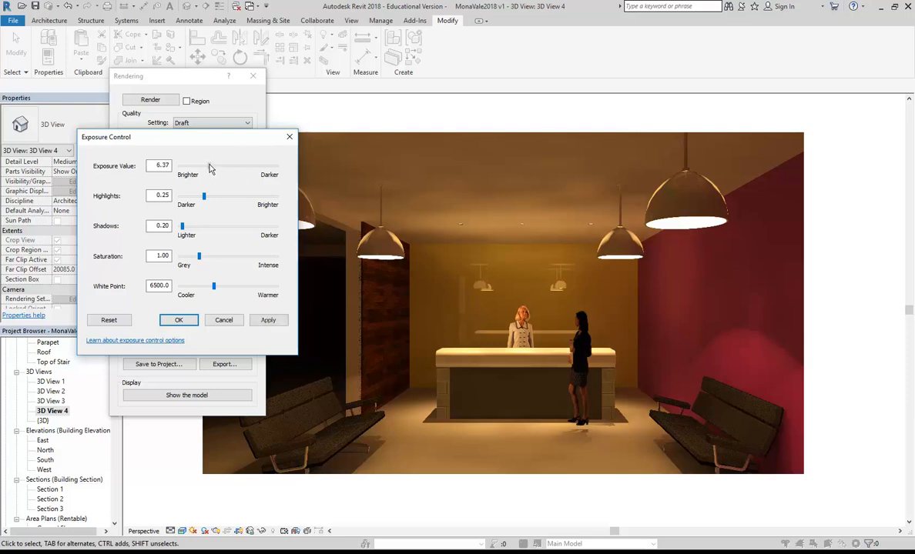
{"action": "left_click", "coordinate": [267, 320]}
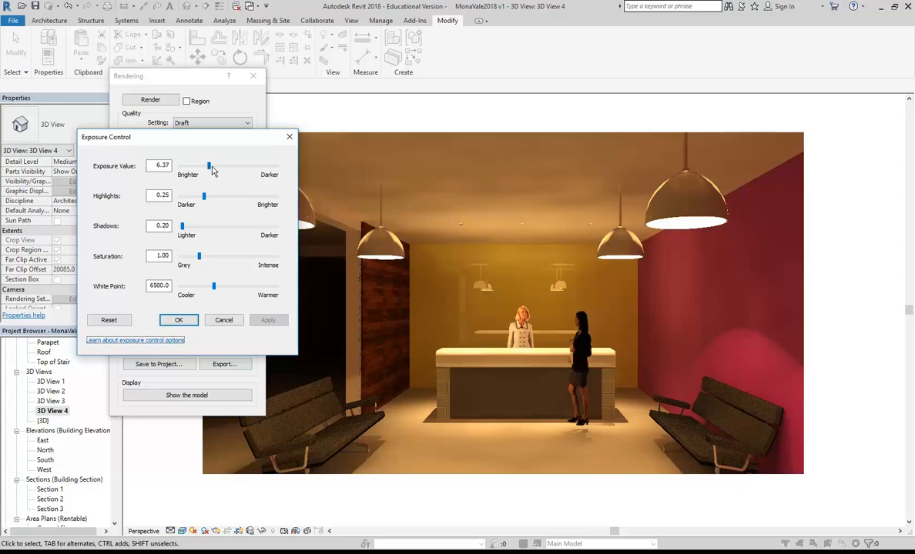
{"action": "left_click_drag", "start_coordinate": [228, 145], "coordinate": [171, 128]}
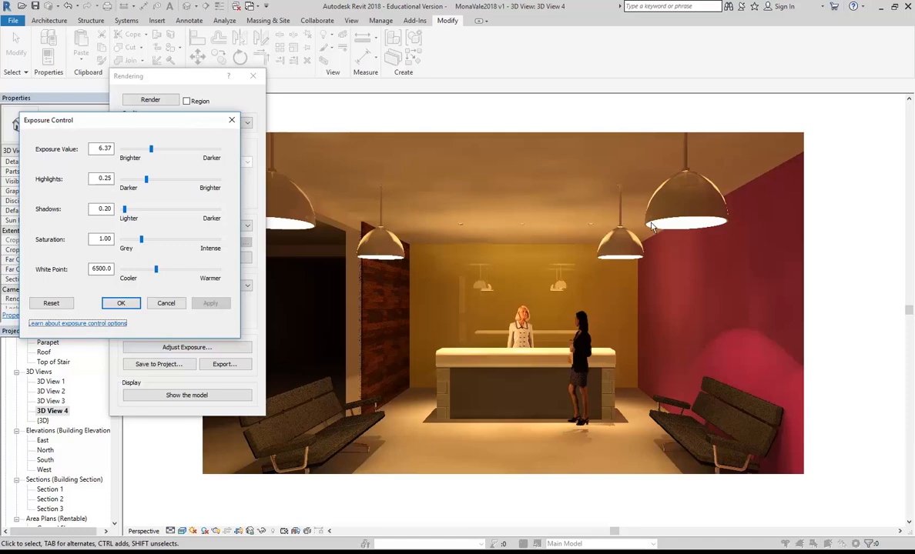
Step: Refine the exposure through 5.54, 6.25 and 5.90, settling on 6.02, and accept it
{"action": "left_click", "coordinate": [140, 149]}
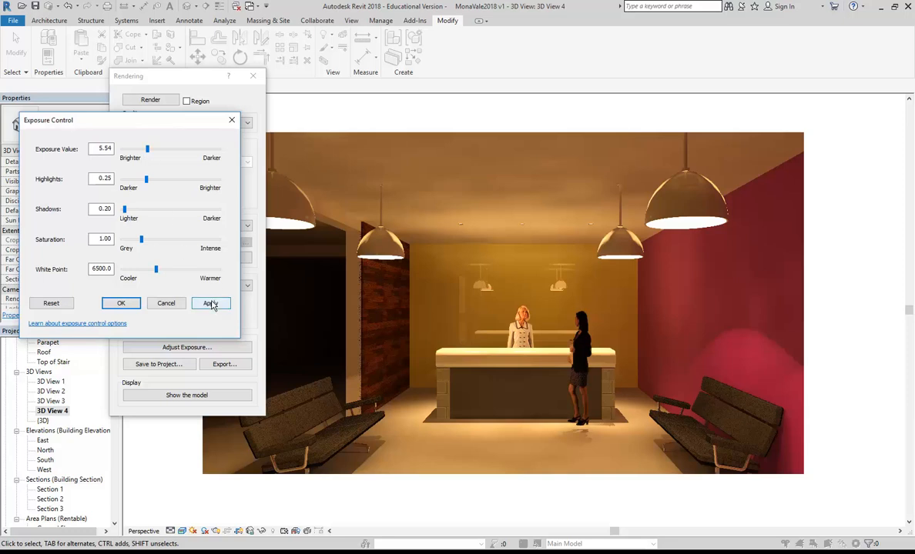
{"action": "left_click", "coordinate": [211, 303]}
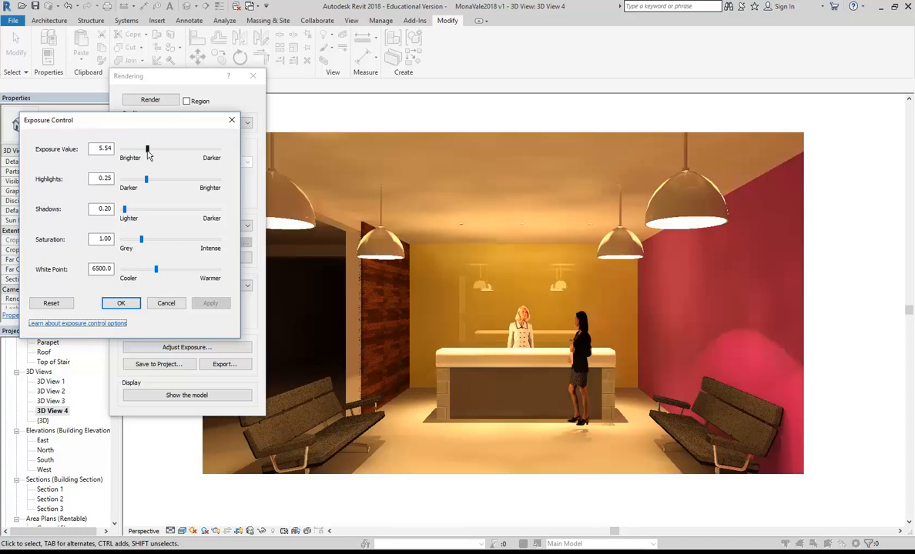
{"action": "left_click_drag", "start_coordinate": [147, 150], "coordinate": [151, 150]}
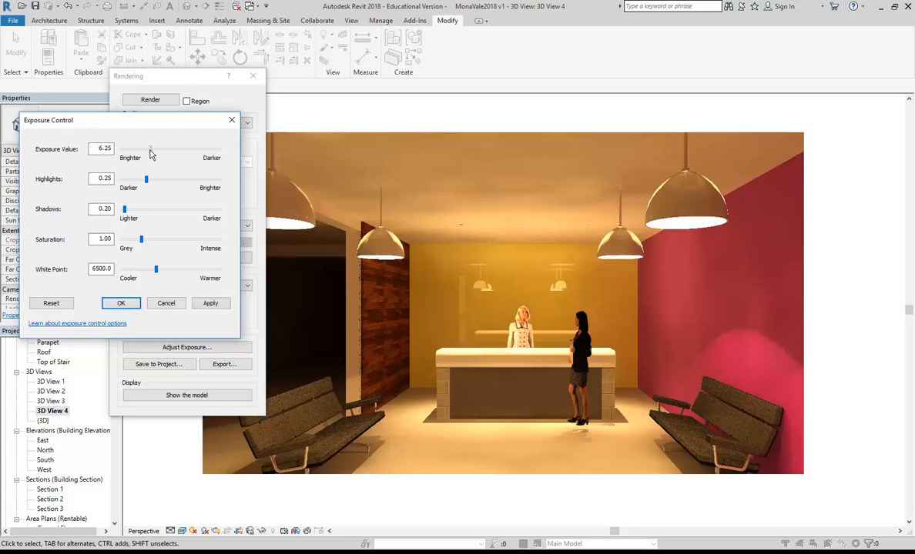
{"action": "left_click", "coordinate": [203, 303]}
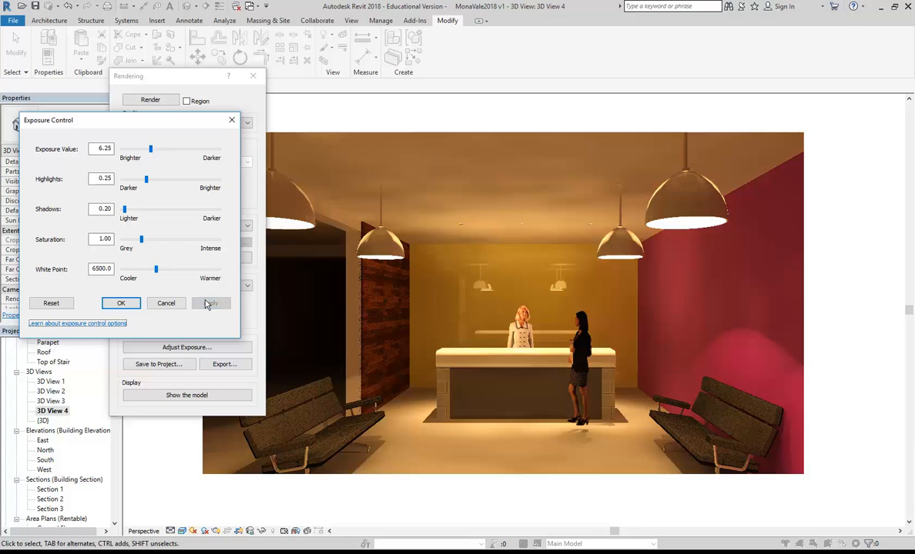
{"action": "left_click_drag", "start_coordinate": [151, 150], "coordinate": [149, 150]}
{"action": "left_click", "coordinate": [208, 304]}
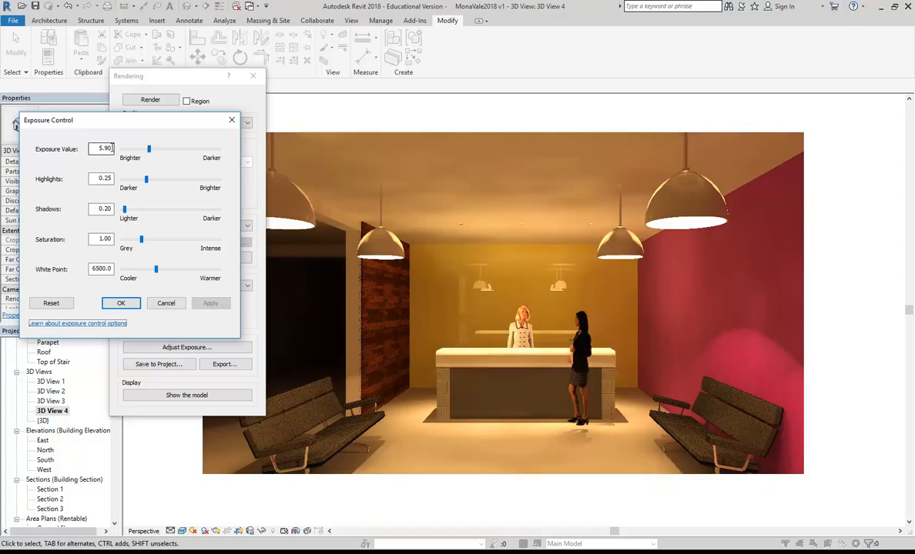
{"action": "left_click_drag", "start_coordinate": [151, 151], "coordinate": [150, 154]}
{"action": "left_click", "coordinate": [209, 307]}
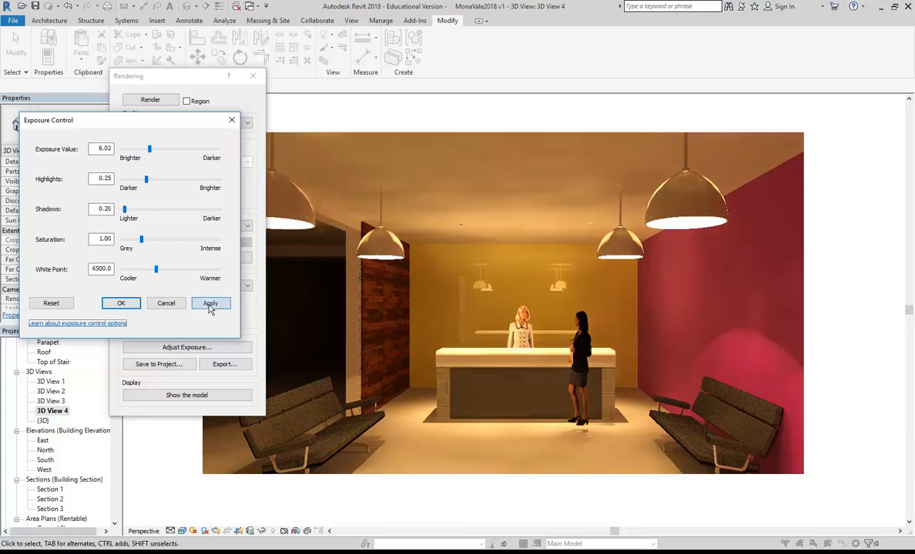
{"action": "left_click", "coordinate": [209, 307]}
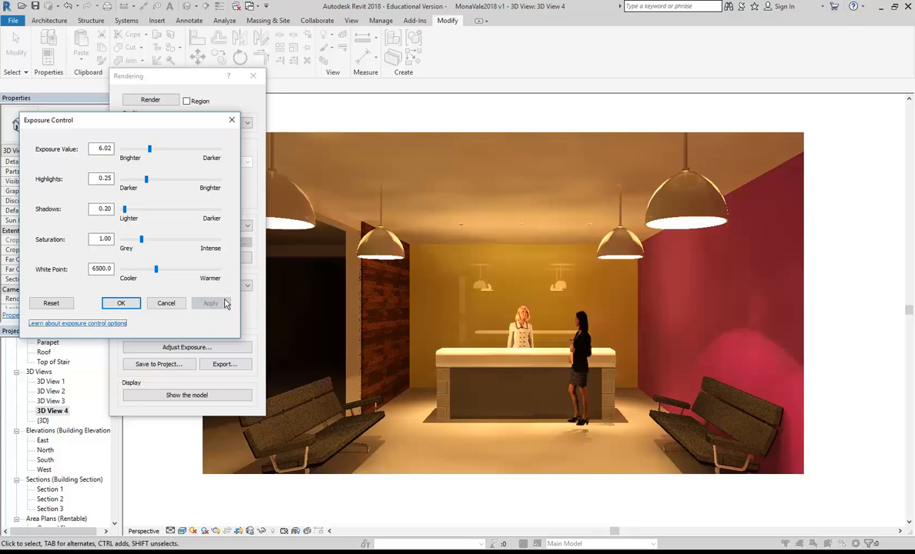
{"action": "left_click", "coordinate": [121, 303]}
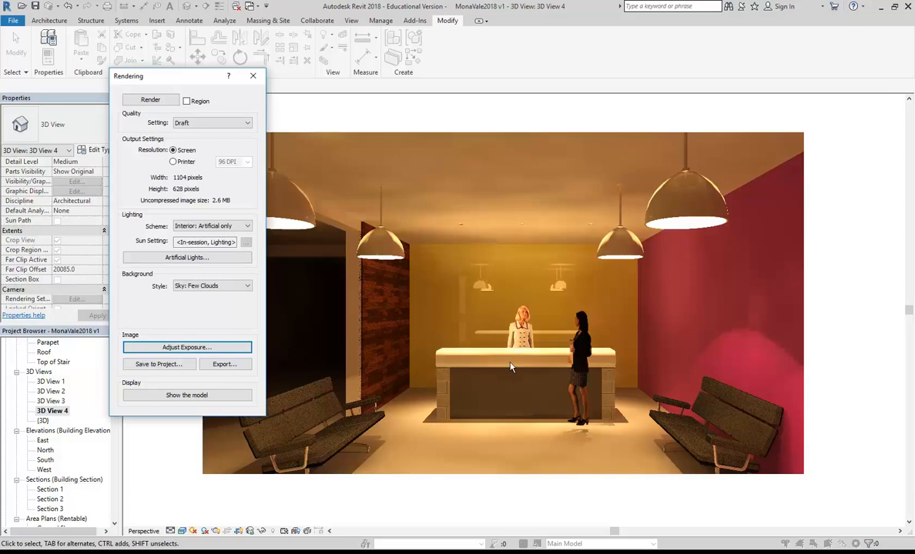
Step: Give the pendant Ceiling Light 200 watts type an Initial Intensity of 1000 lm luminous flux
{"action": "left_click", "coordinate": [254, 77]}
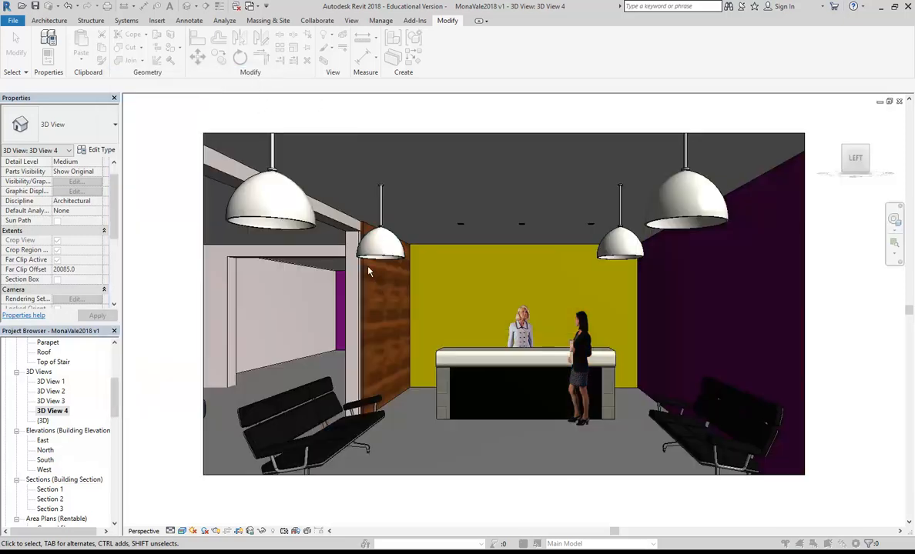
{"action": "left_click", "coordinate": [290, 222]}
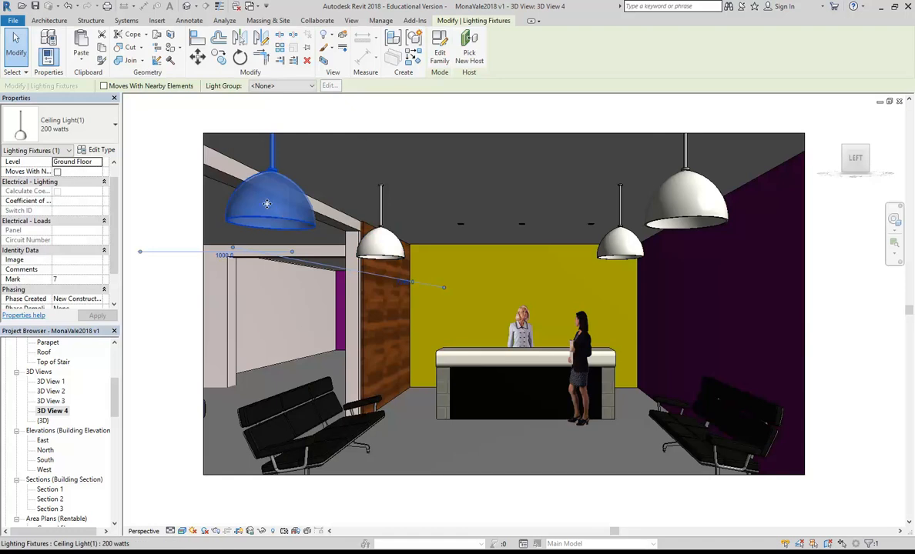
{"action": "left_click", "coordinate": [101, 151]}
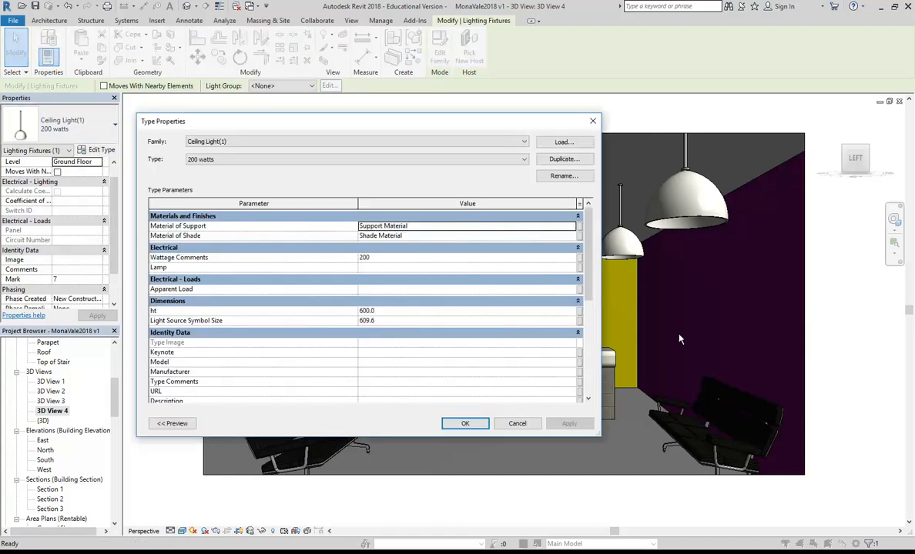
{"action": "left_click_drag", "start_coordinate": [589, 252], "coordinate": [561, 363]}
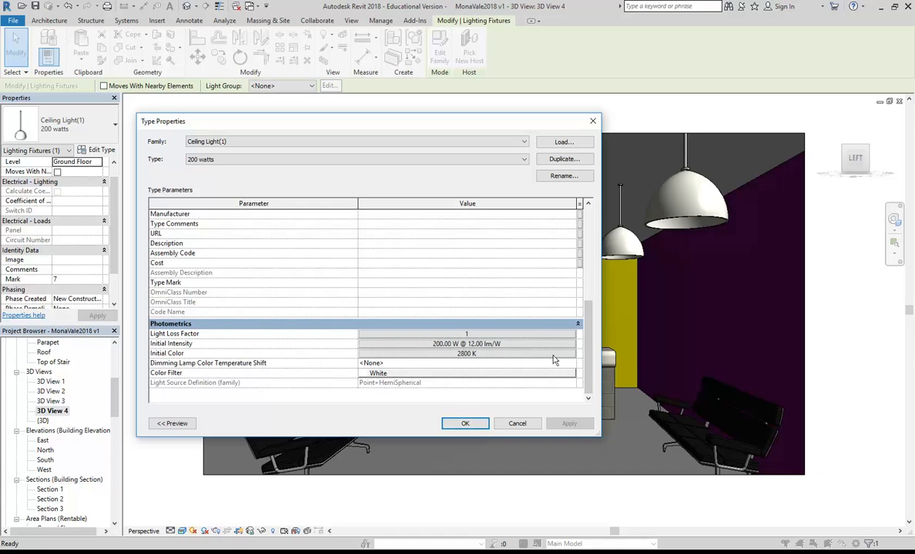
{"action": "left_click_drag", "start_coordinate": [592, 335], "coordinate": [596, 374]}
{"action": "left_click", "coordinate": [477, 348]}
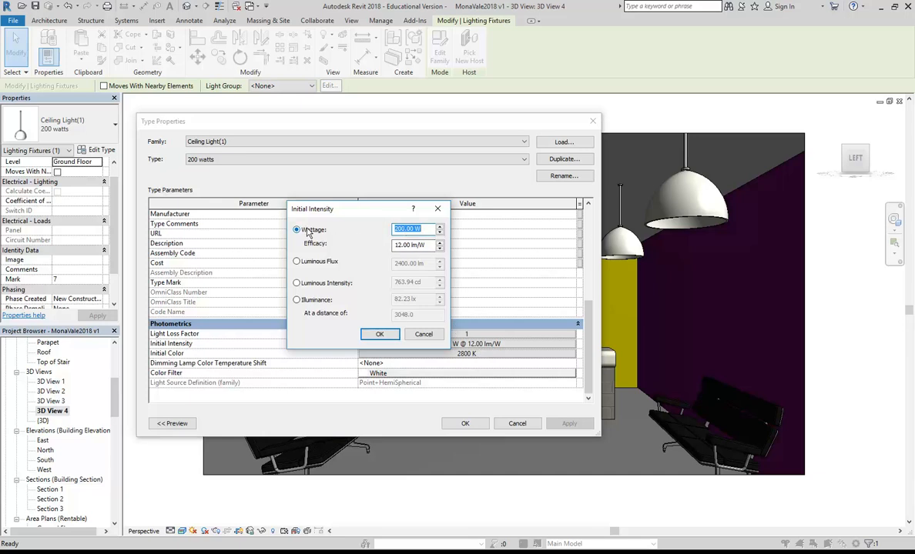
{"action": "left_click", "coordinate": [297, 261]}
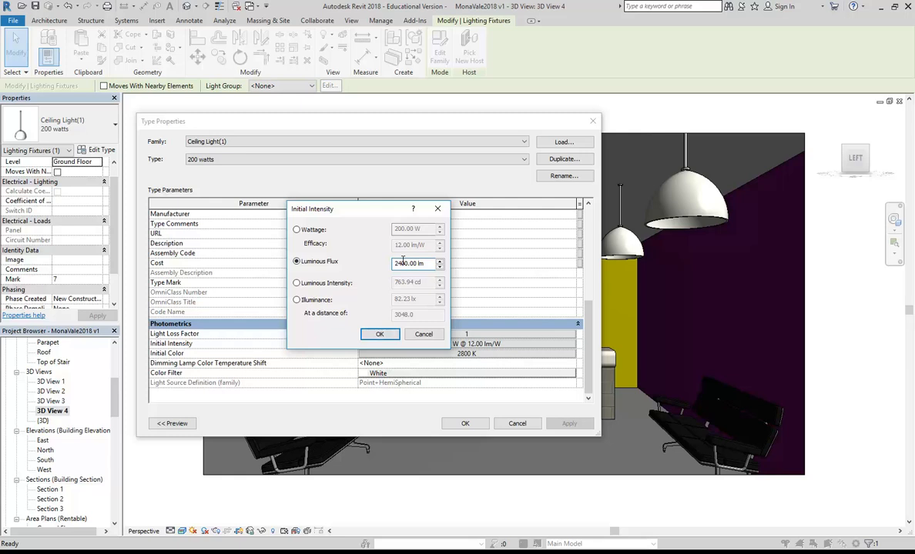
{"action": "left_click_drag", "start_coordinate": [402, 264], "coordinate": [391, 265]}
{"action": "type", "text": "10"}
{"action": "left_click", "coordinate": [379, 334]}
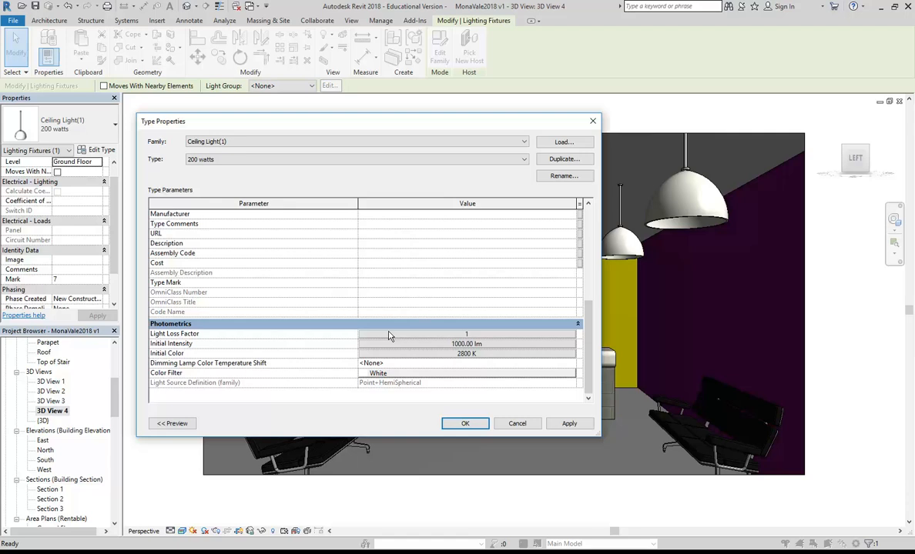
{"action": "left_click", "coordinate": [471, 427]}
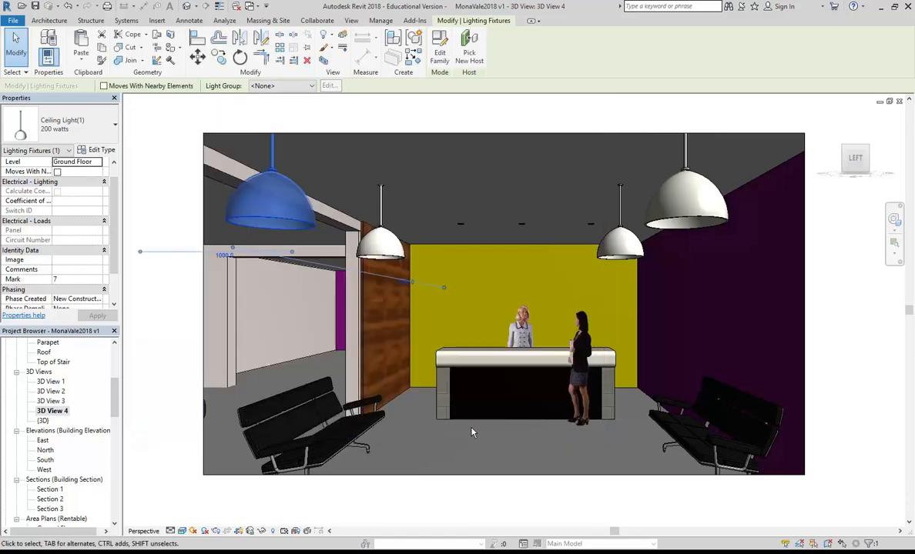
Step: Reduce the Downlight - Recessed Can Glow 152mm type's luminous flux from 1855 to 855 lm
{"action": "left_click", "coordinate": [521, 222]}
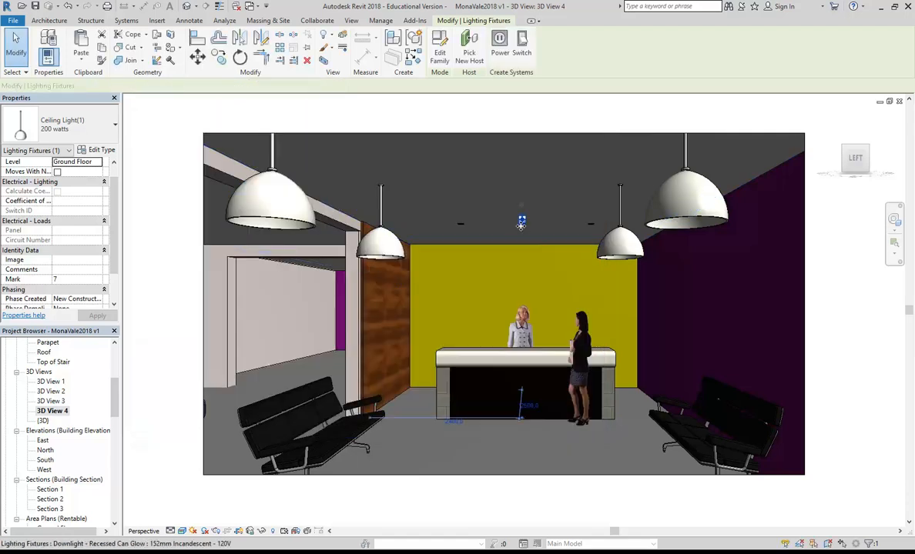
{"action": "left_click", "coordinate": [98, 149]}
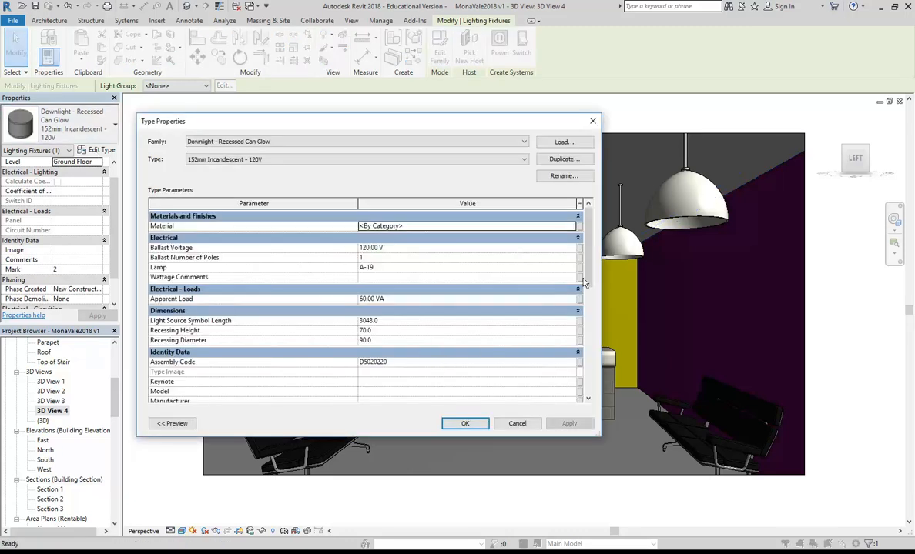
{"action": "scroll", "coordinate": [584, 284], "scroll_direction": "down", "scroll_amount": 8}
{"action": "left_click", "coordinate": [447, 316]}
{"action": "left_click", "coordinate": [395, 264]}
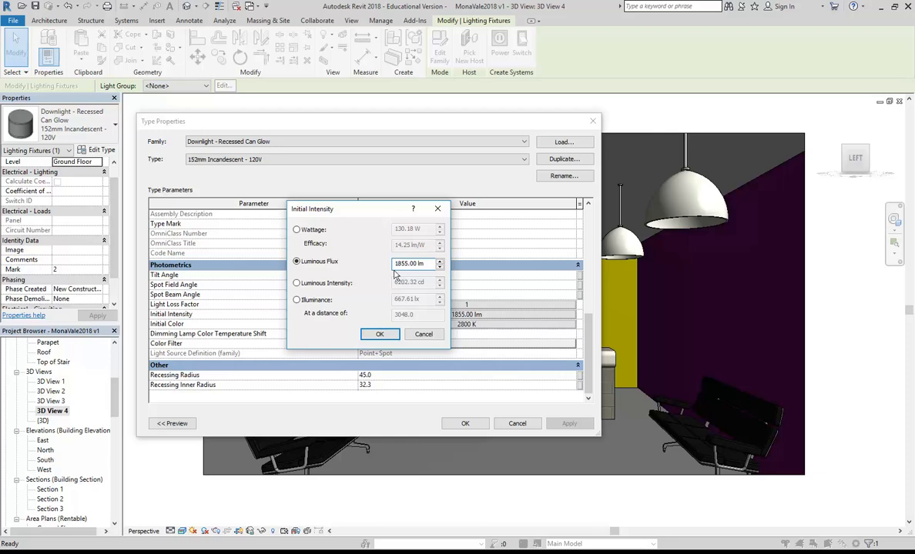
{"action": "key", "text": "BackSpace"}
{"action": "left_click", "coordinate": [380, 336]}
{"action": "left_click", "coordinate": [465, 424]}
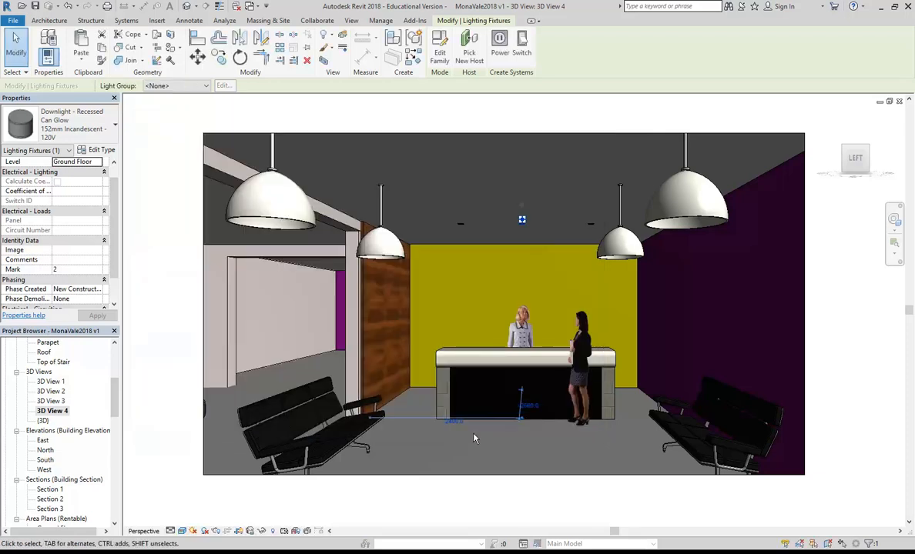
{"action": "left_click", "coordinate": [204, 530]}
Step: Re-render the lobby, apply an exposure value of 5.19, and close the Rendering dialog
{"action": "left_click", "coordinate": [150, 99]}
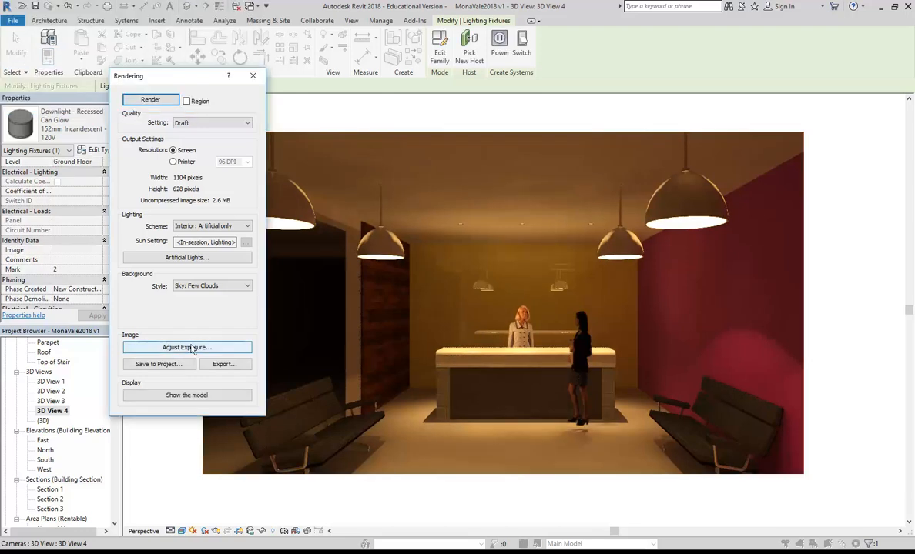
{"action": "left_click", "coordinate": [178, 347]}
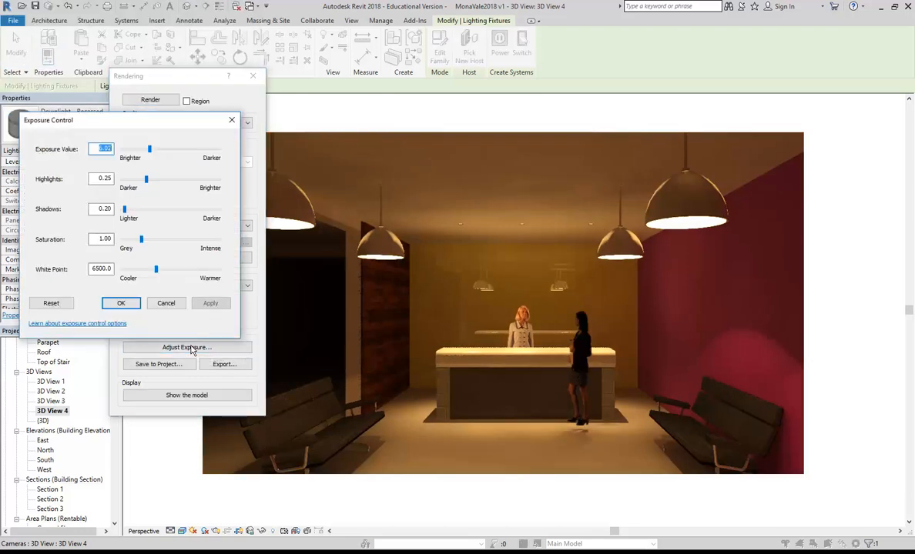
{"action": "left_click", "coordinate": [151, 151]}
{"action": "left_click_drag", "start_coordinate": [151, 151], "coordinate": [145, 150]}
{"action": "left_click", "coordinate": [205, 306]}
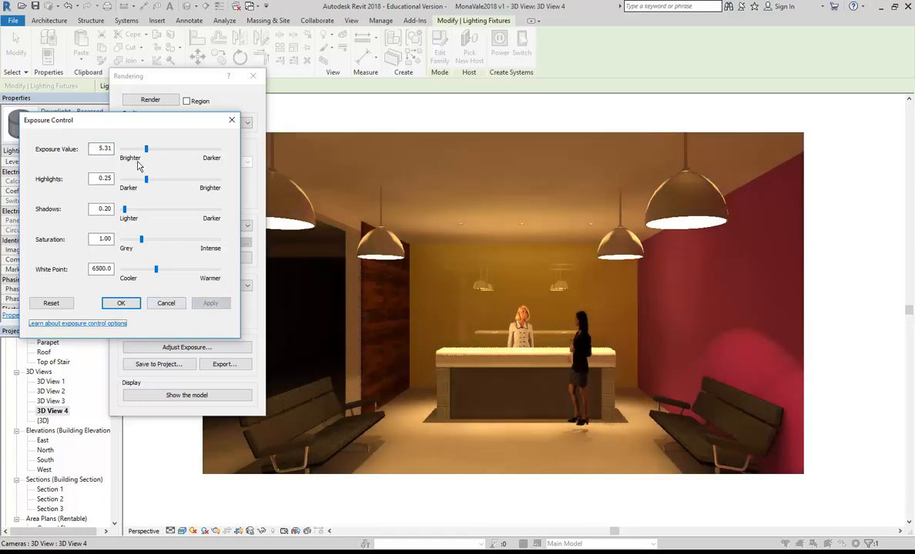
{"action": "left_click_drag", "start_coordinate": [147, 150], "coordinate": [146, 149]}
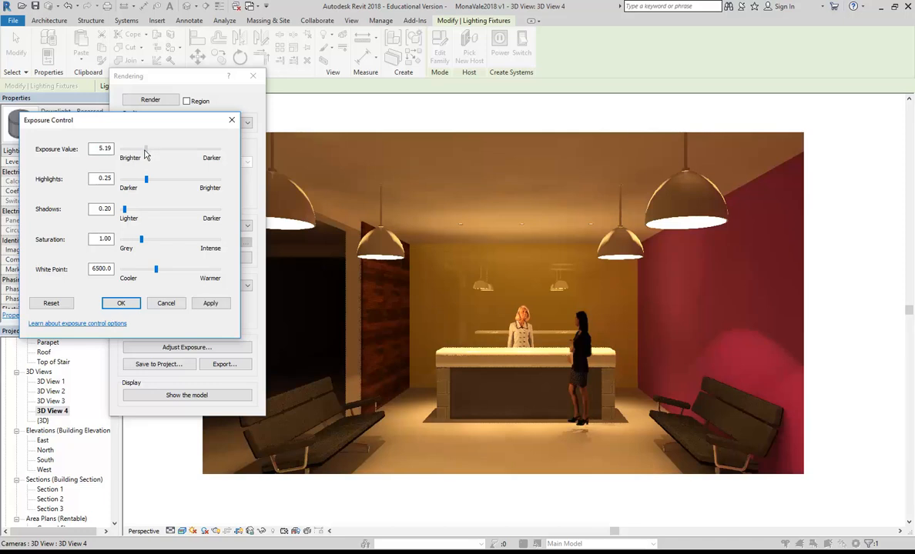
{"action": "left_click", "coordinate": [210, 304]}
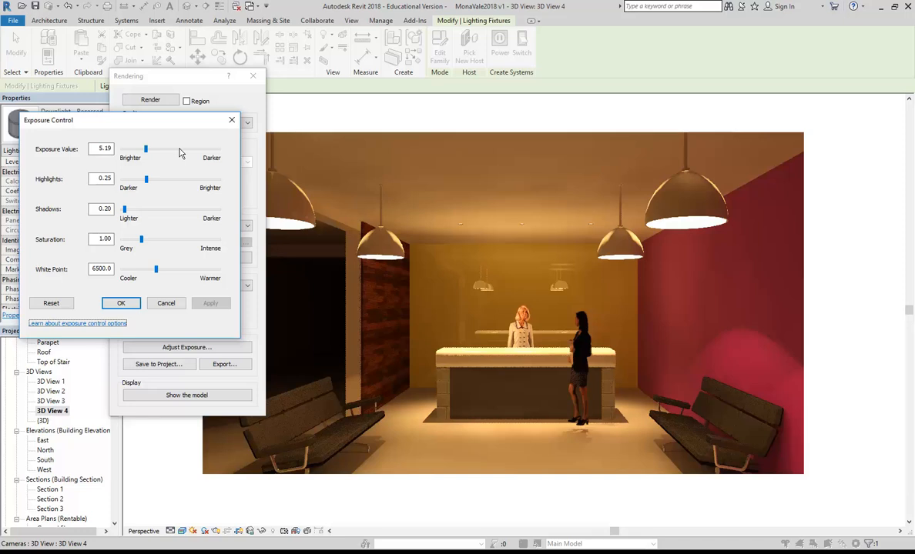
{"action": "left_click", "coordinate": [120, 303]}
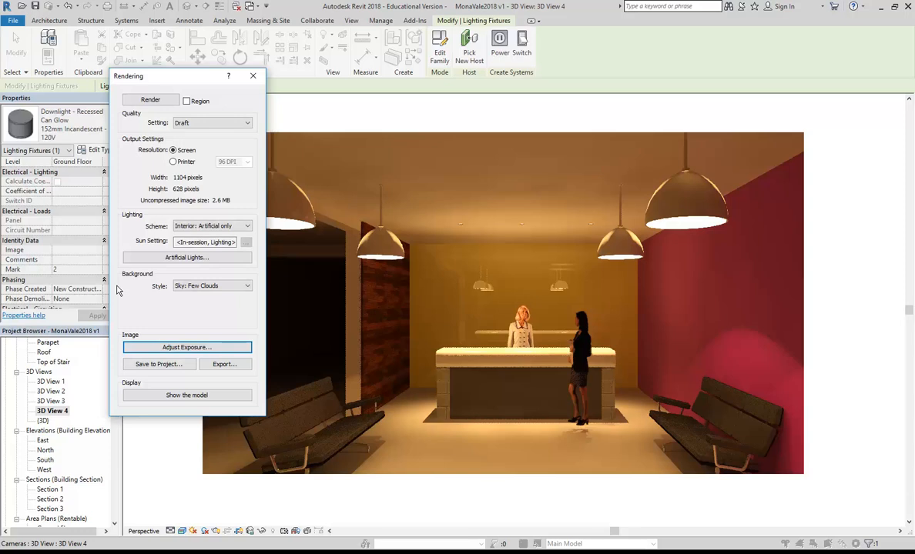
{"action": "left_click", "coordinate": [253, 75]}
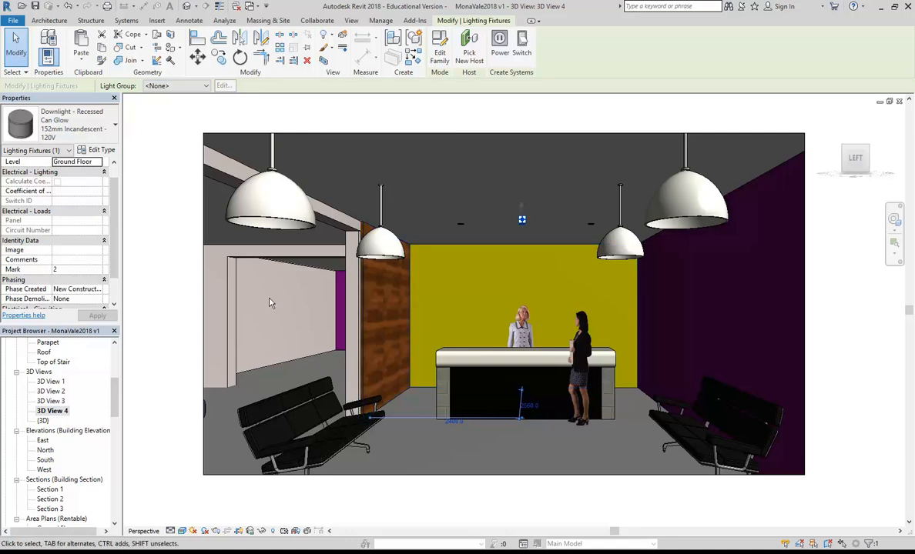
Step: Switch to the Ground Floor reflected ceiling plan and clear the downlight selection
{"action": "key", "text": "Escape"}
{"action": "left_click_drag", "start_coordinate": [115, 399], "coordinate": [115, 371]}
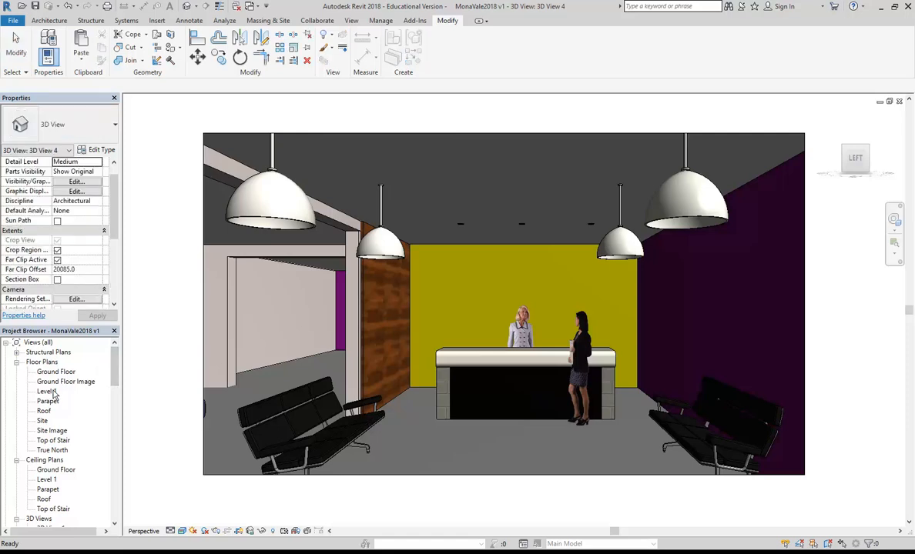
{"action": "scroll", "coordinate": [104, 348], "scroll_direction": "down", "scroll_amount": 2}
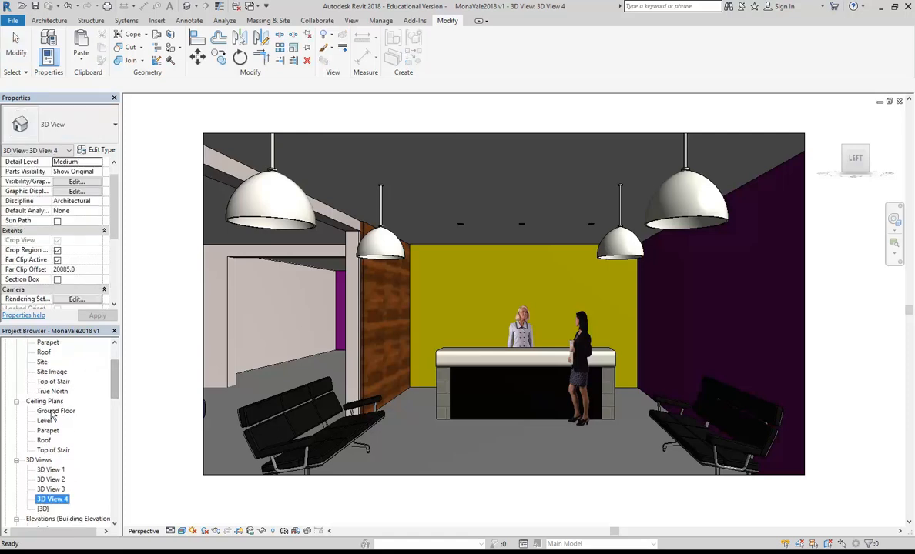
{"action": "double_click", "coordinate": [55, 411]}
{"action": "scroll", "coordinate": [389, 331], "scroll_direction": "down", "scroll_amount": 3}
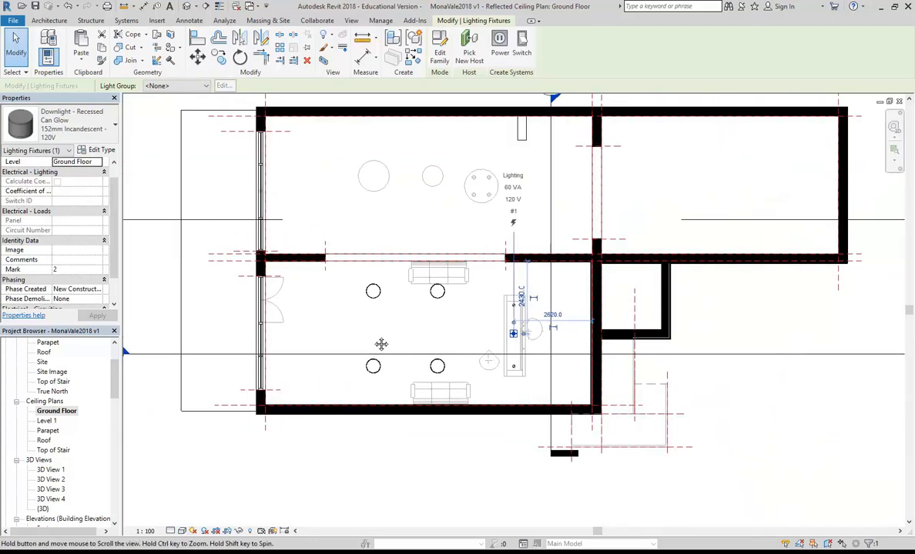
{"action": "scroll", "coordinate": [378, 344], "scroll_direction": "up", "scroll_amount": 3}
{"action": "left_click", "coordinate": [378, 344]}
{"action": "scroll", "coordinate": [388, 326], "scroll_direction": "down", "scroll_amount": 6}
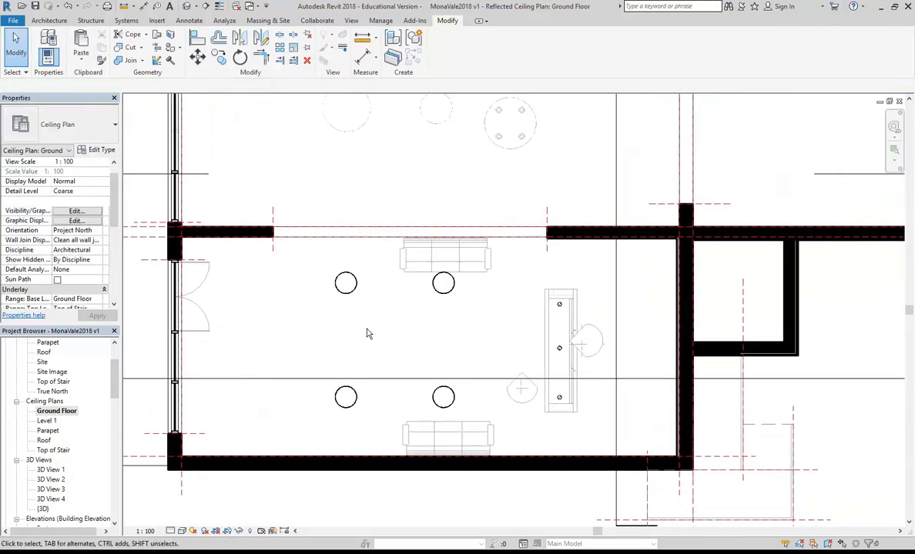
{"action": "scroll", "coordinate": [416, 285], "scroll_direction": "up", "scroll_amount": 8}
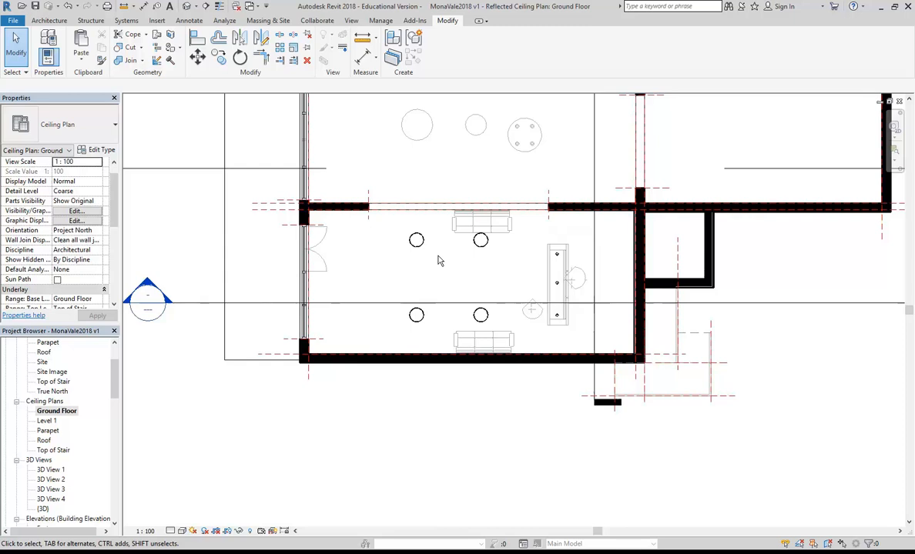
{"action": "scroll", "coordinate": [405, 290], "scroll_direction": "down", "scroll_amount": 1}
{"action": "scroll", "coordinate": [616, 248], "scroll_direction": "up", "scroll_amount": 1}
Step: Copy the two leftmost pendant lights 2100 further left, making three pairs
{"action": "left_click_drag", "start_coordinate": [336, 241], "coordinate": [382, 390]}
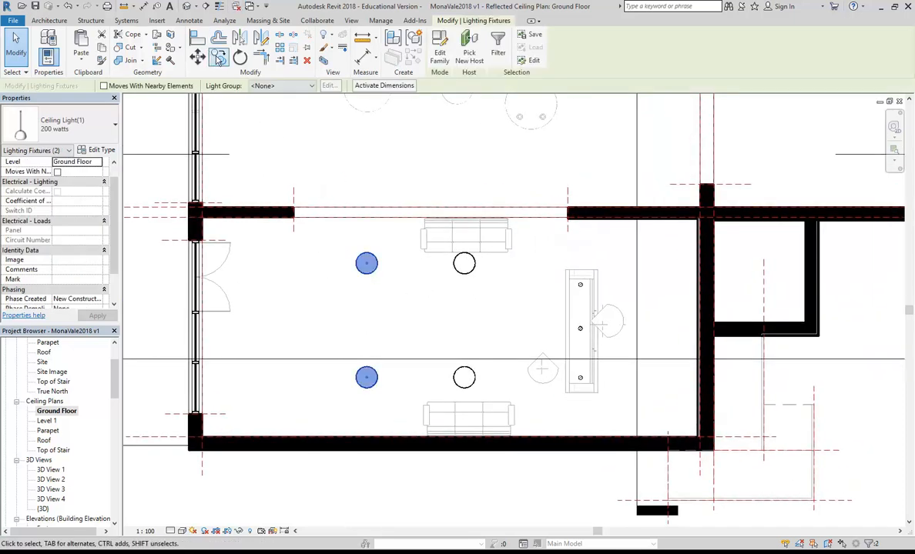
{"action": "left_click_drag", "start_coordinate": [383, 325], "coordinate": [273, 319], "text": "ctrl"}
{"action": "scroll", "coordinate": [536, 310], "scroll_direction": "up", "scroll_amount": 2}
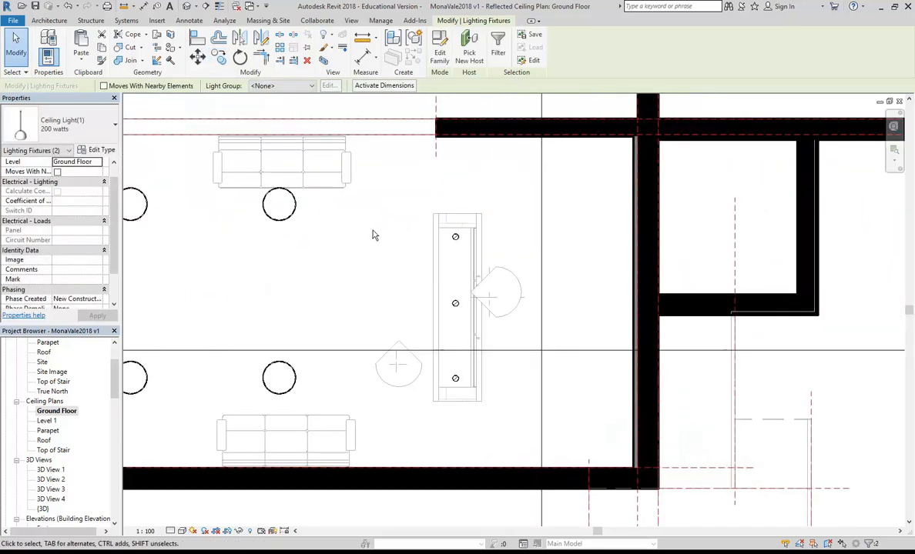
{"action": "scroll", "coordinate": [386, 259], "scroll_direction": "down", "scroll_amount": 1}
{"action": "left_click", "coordinate": [445, 325]}
{"action": "middle_click_drag", "start_coordinate": [386, 260], "coordinate": [479, 311]}
{"action": "scroll", "coordinate": [462, 329], "scroll_direction": "down", "scroll_amount": 1}
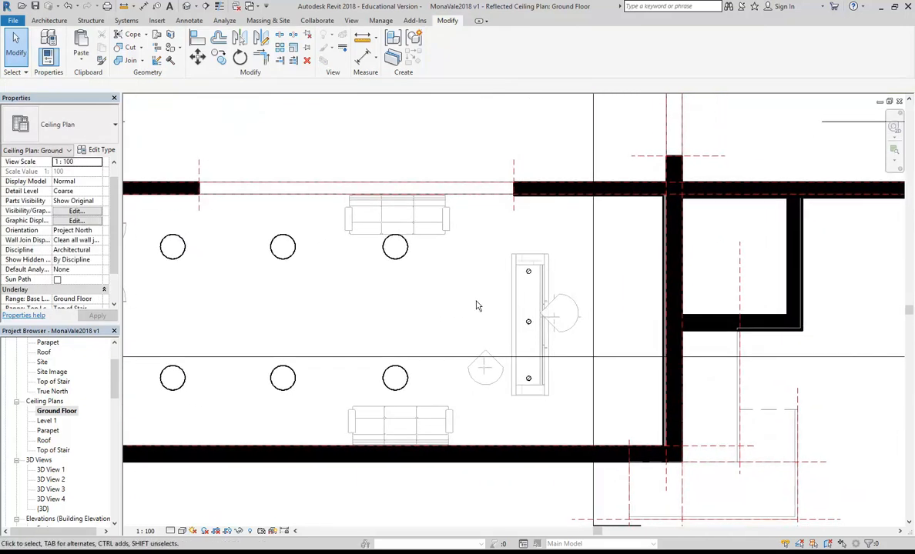
{"action": "left_click", "coordinate": [49, 21]}
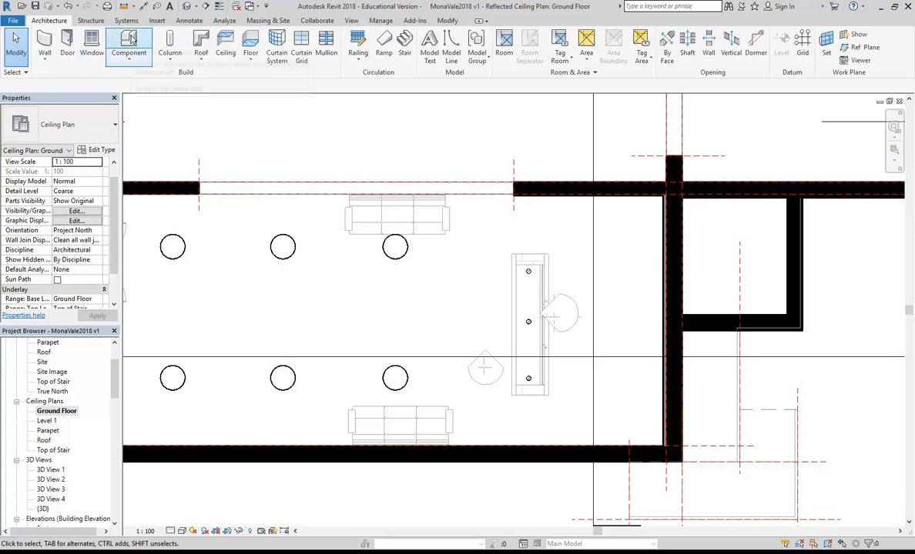
Step: Load the M_Floor Lamp - Ceiling family from Revit Library > Lighting Fixtures as a component
{"action": "left_click", "coordinate": [128, 42]}
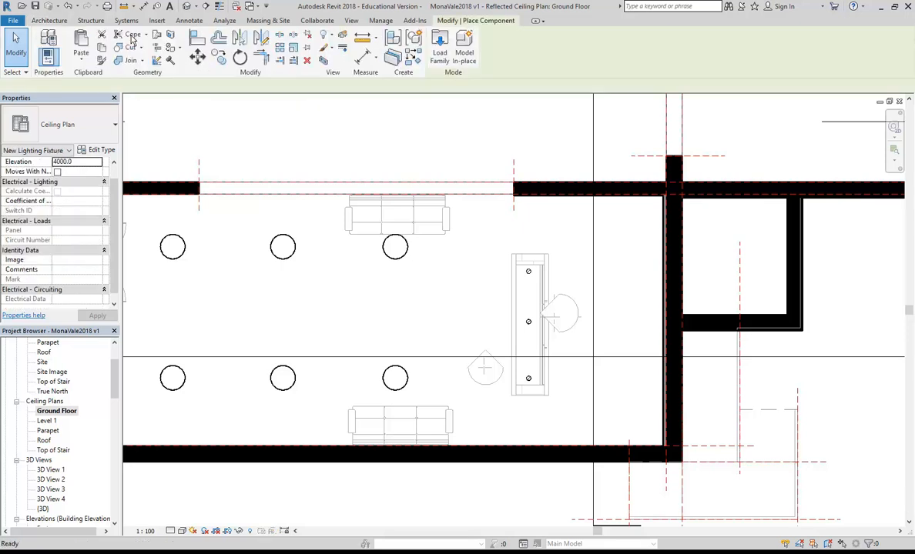
{"action": "left_click", "coordinate": [440, 48]}
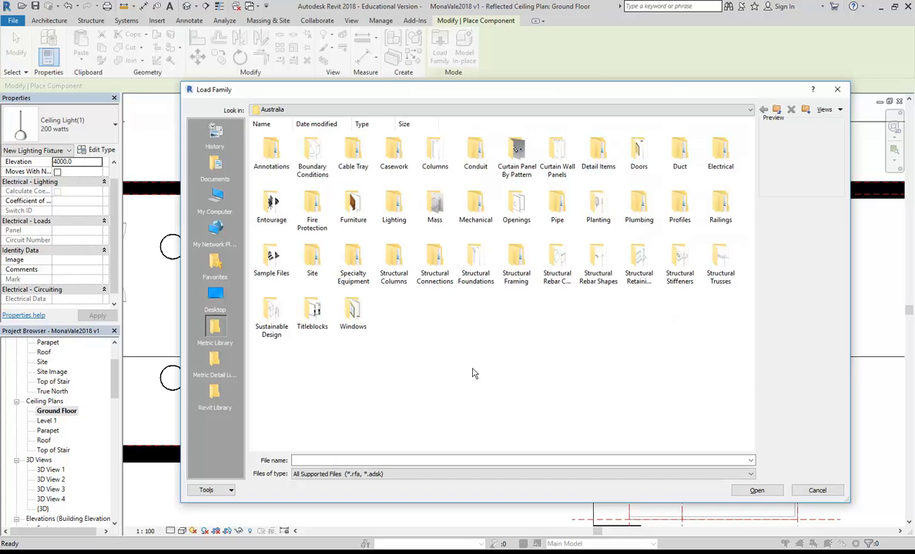
{"action": "left_click", "coordinate": [214, 396]}
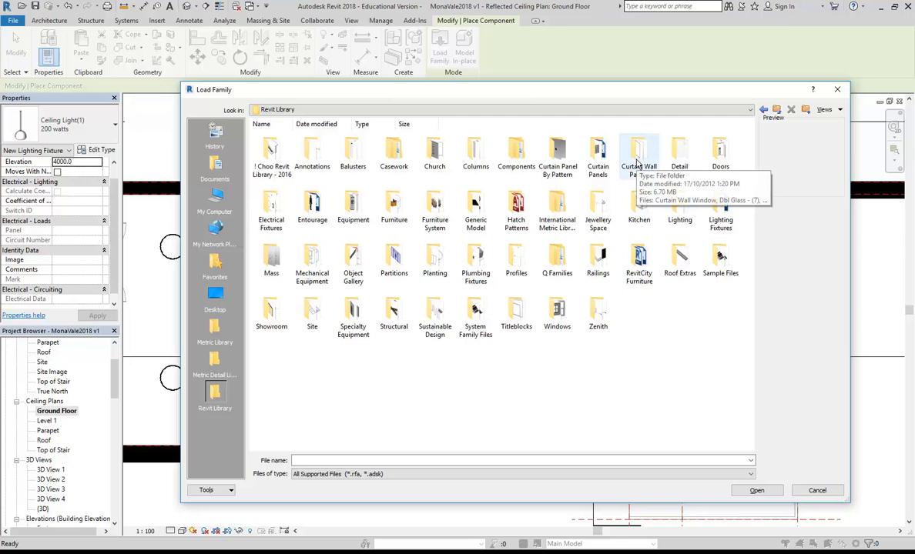
{"action": "double_click", "coordinate": [718, 216]}
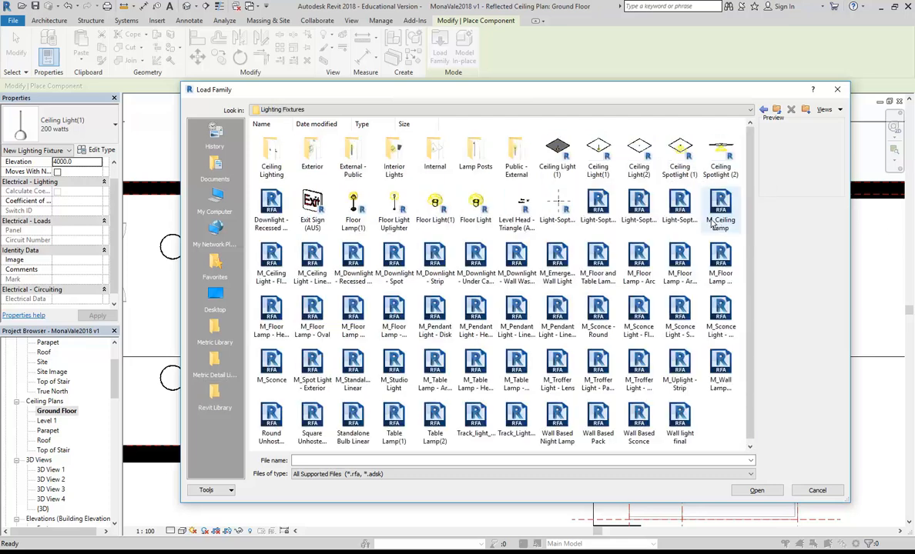
{"action": "left_click", "coordinate": [677, 266]}
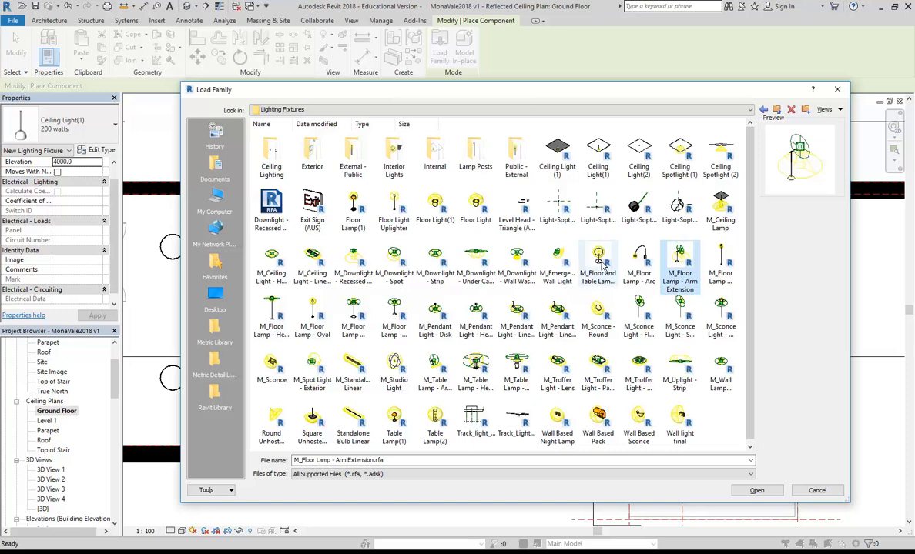
{"action": "left_click", "coordinate": [728, 264]}
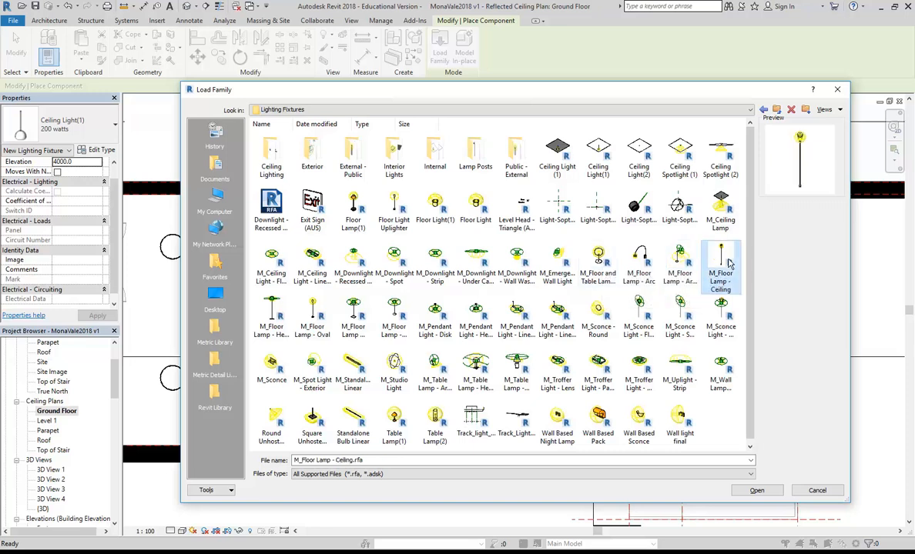
{"action": "double_click", "coordinate": [723, 261]}
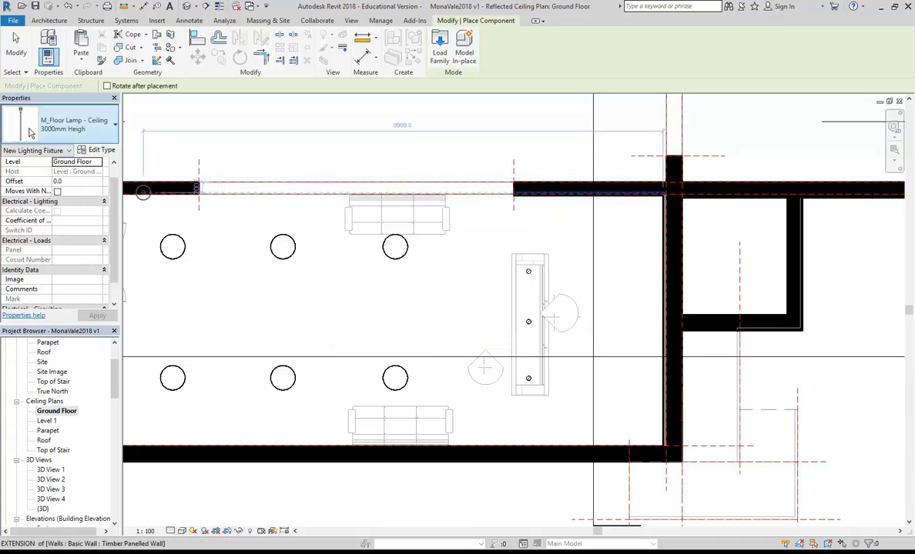
Step: Place one M_Floor Lamp - Ceiling near the lobby's top-right wall corner, then end placement
{"action": "scroll", "coordinate": [642, 219], "scroll_direction": "up", "scroll_amount": 3}
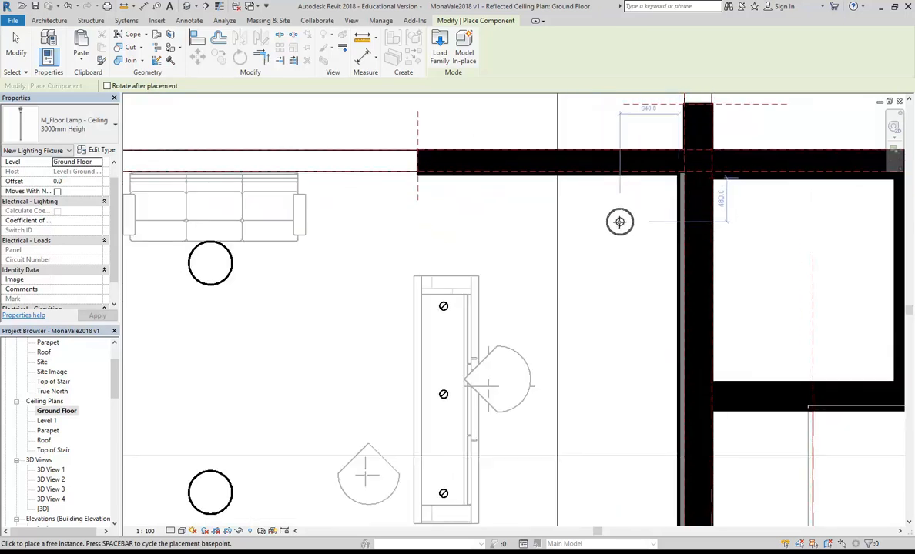
{"action": "scroll", "coordinate": [627, 222], "scroll_direction": "down", "scroll_amount": 2}
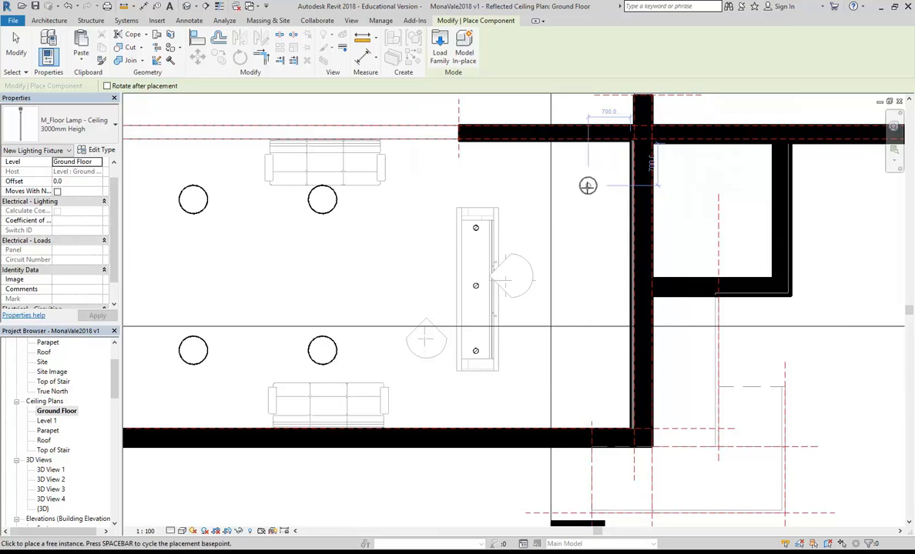
{"action": "left_click", "coordinate": [588, 179]}
{"action": "right_click", "coordinate": [502, 162]}
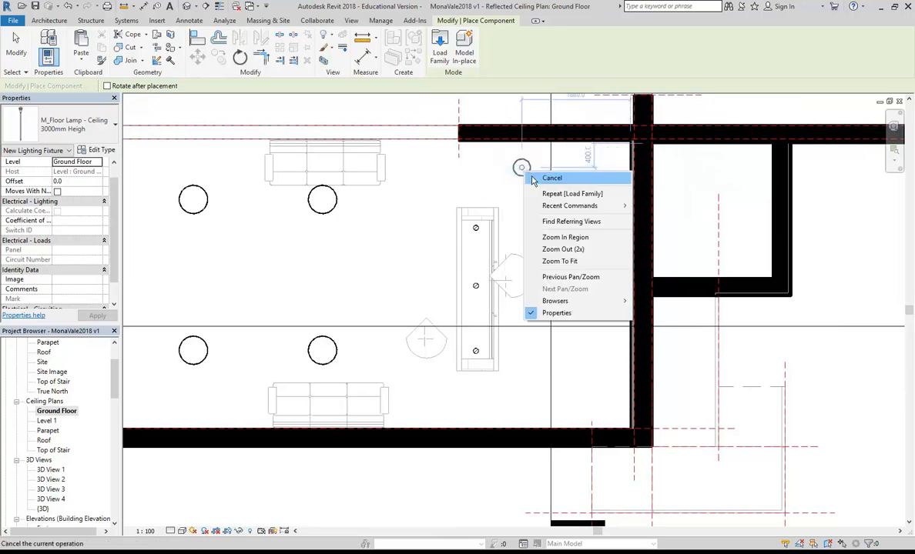
{"action": "left_click", "coordinate": [531, 171]}
{"action": "scroll", "coordinate": [112, 383], "scroll_direction": "down", "scroll_amount": 3}
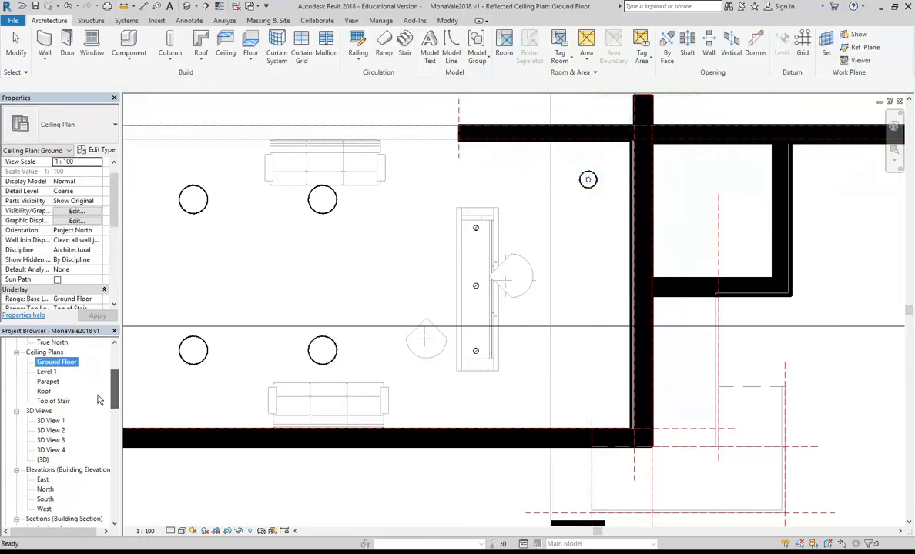
Step: In 3D View 4, switch the floor lamp by the reception desk to the 2700mm Heigh type
{"action": "double_click", "coordinate": [52, 450]}
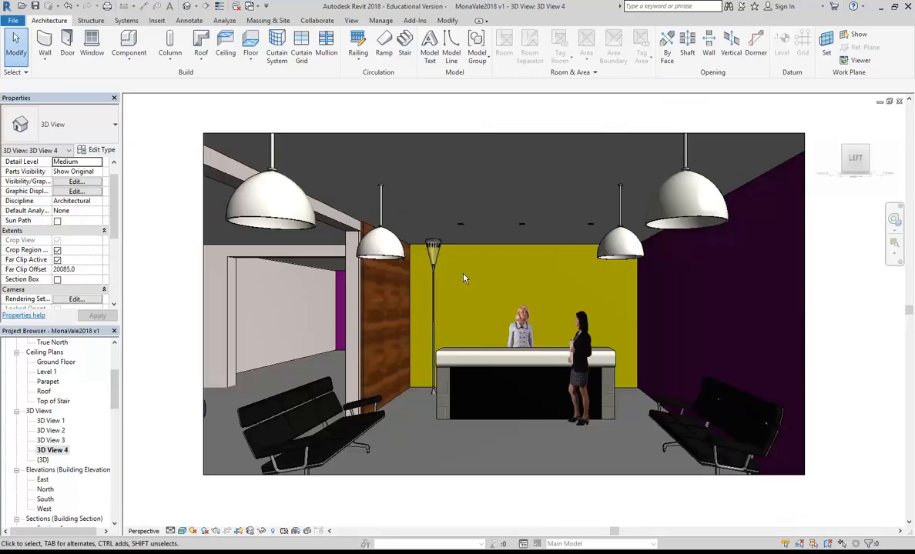
{"action": "left_click", "coordinate": [434, 275]}
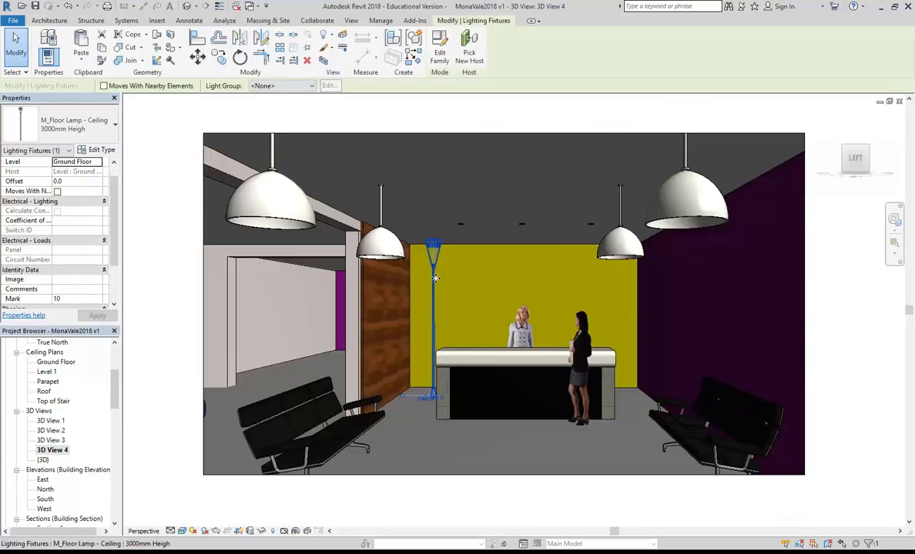
{"action": "left_click", "coordinate": [88, 131]}
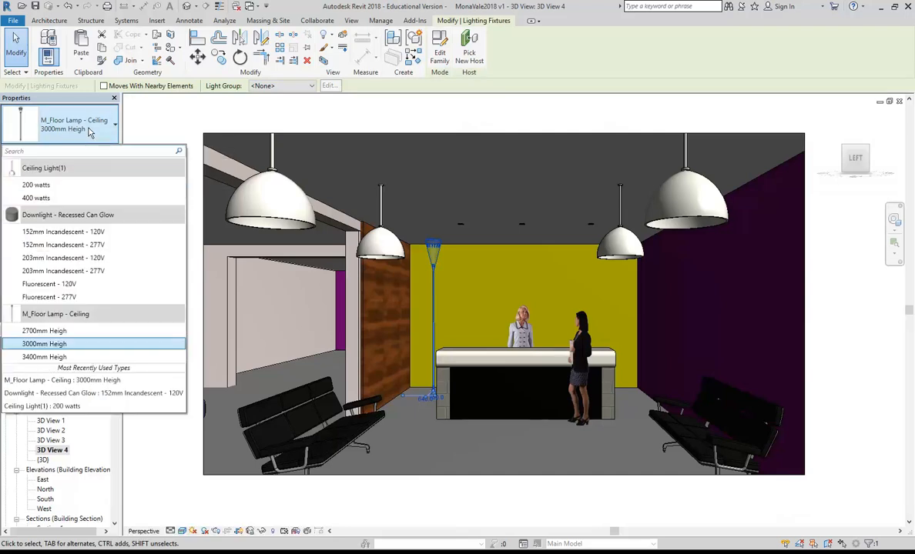
{"action": "left_click", "coordinate": [46, 330]}
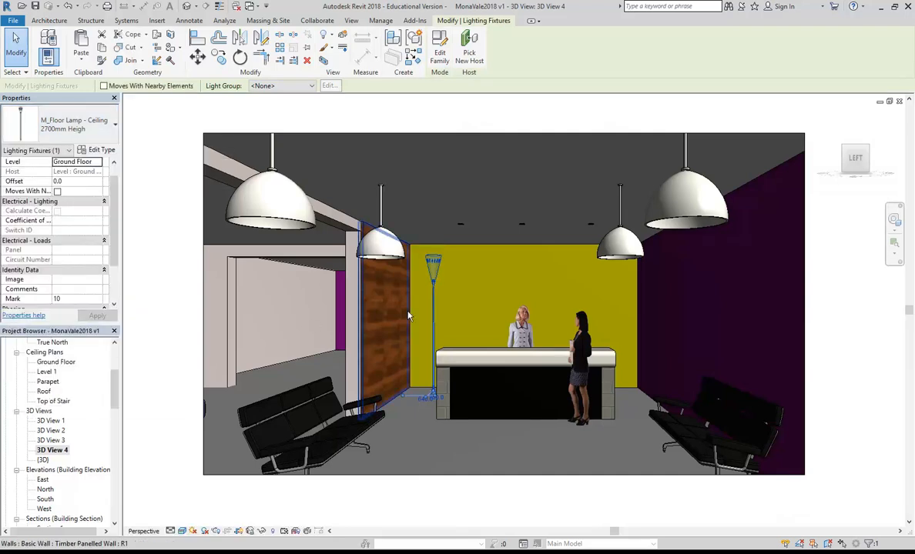
Step: Try a duplicated 1800 lamp type, discard it after the error, and delete the floor lamp
{"action": "left_click", "coordinate": [101, 149]}
{"action": "left_click", "coordinate": [567, 159]}
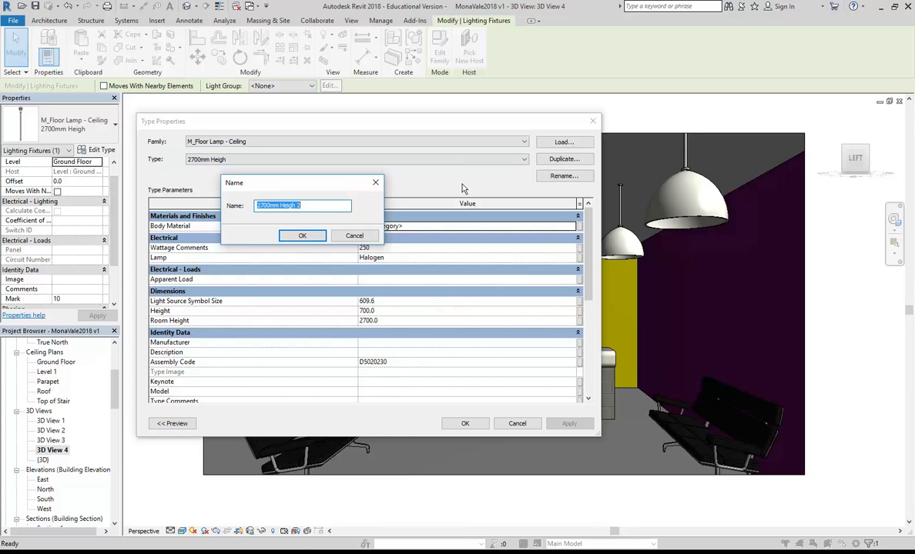
{"action": "type", "text": "1800"}
{"action": "left_click", "coordinate": [301, 234]}
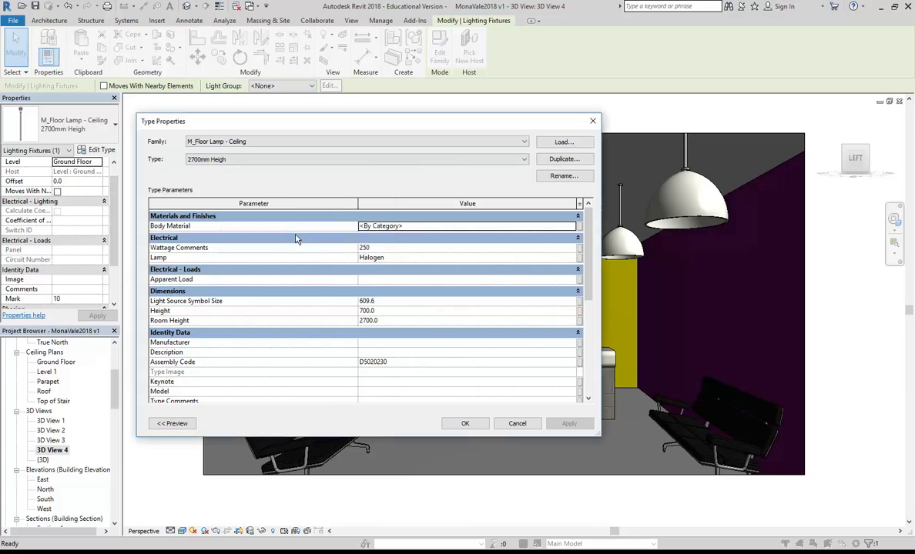
{"action": "left_click", "coordinate": [392, 321]}
{"action": "double_click", "coordinate": [393, 321]}
{"action": "type", "text": "1800"}
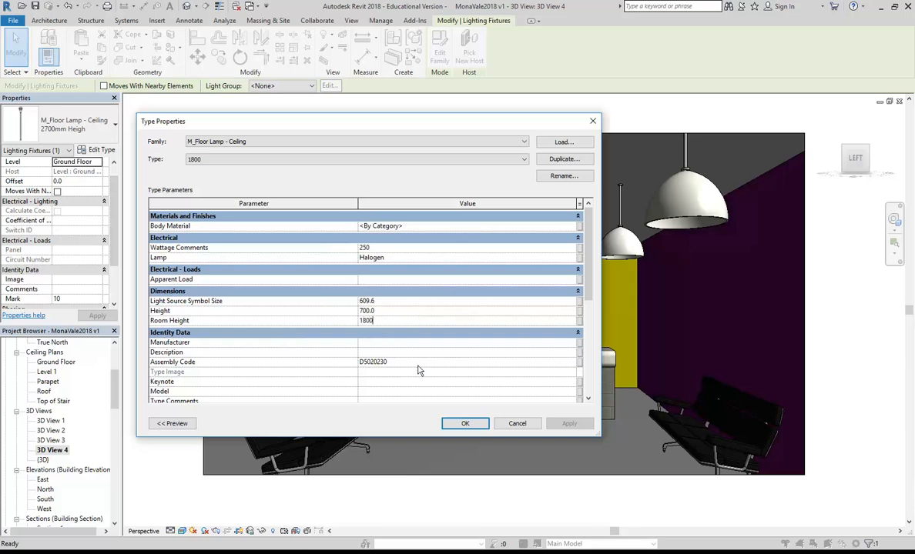
{"action": "left_click", "coordinate": [463, 426]}
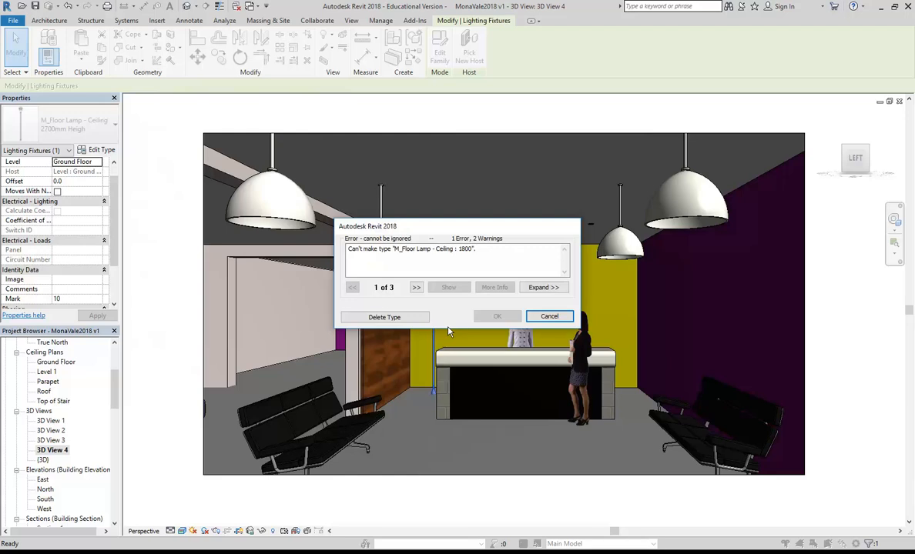
{"action": "left_click", "coordinate": [406, 321]}
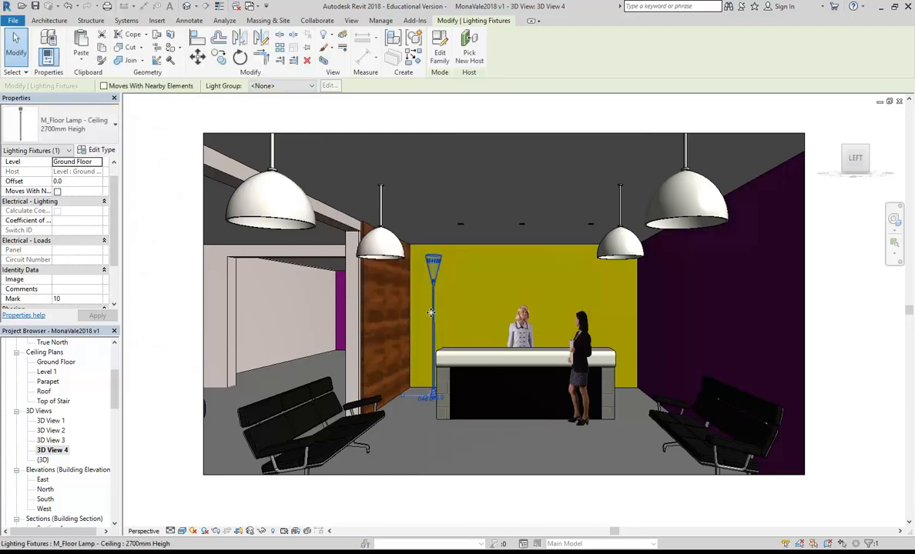
{"action": "key", "text": "Escape"}
{"action": "key", "text": "Delete"}
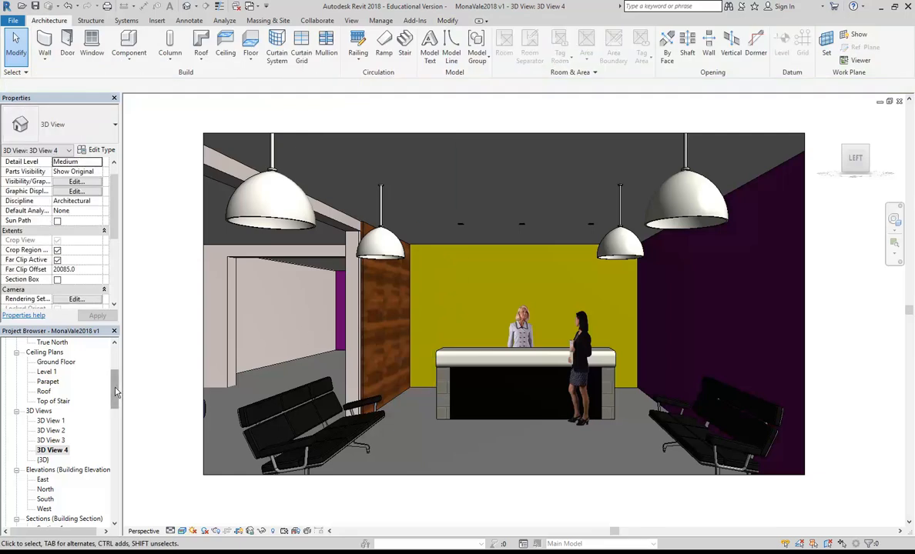
Step: Open the Ground Floor floor plan and load the Floor Light Uplighter family from Lighting Fixtures
{"action": "left_click_drag", "start_coordinate": [115, 393], "coordinate": [114, 361]}
{"action": "double_click", "coordinate": [62, 372]}
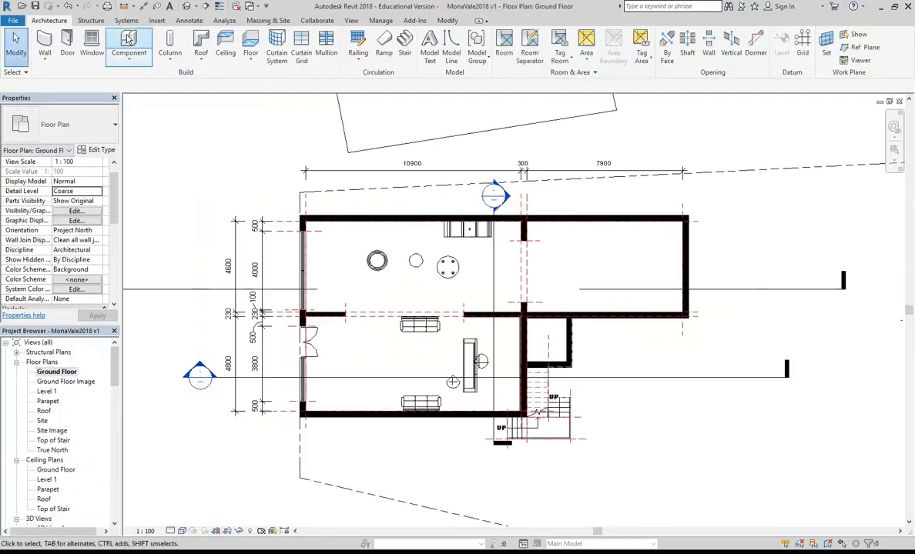
{"action": "left_click", "coordinate": [129, 40]}
{"action": "left_click", "coordinate": [440, 48]}
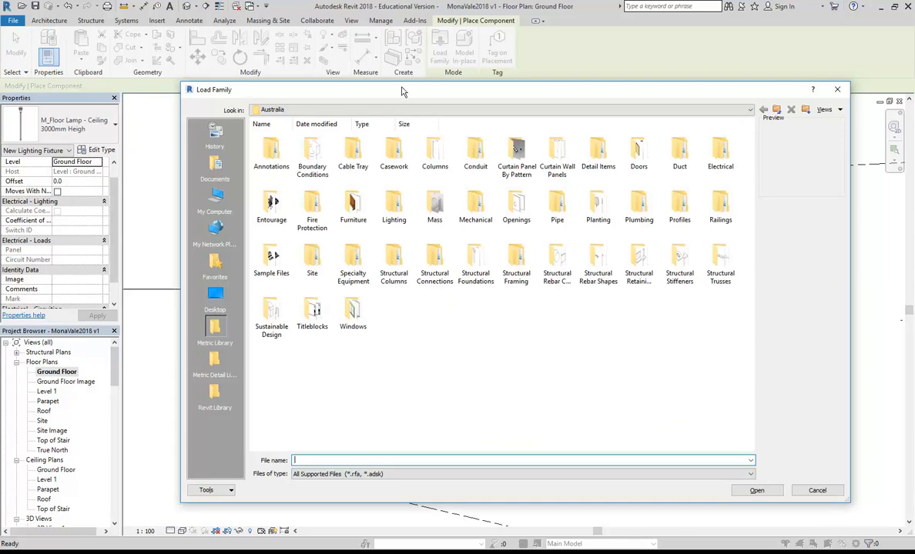
{"action": "left_click", "coordinate": [214, 396]}
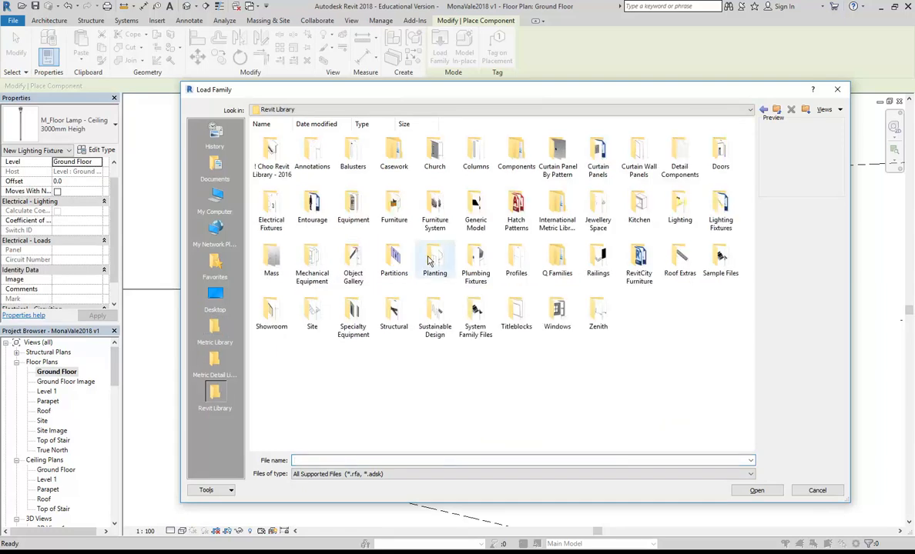
{"action": "double_click", "coordinate": [719, 204]}
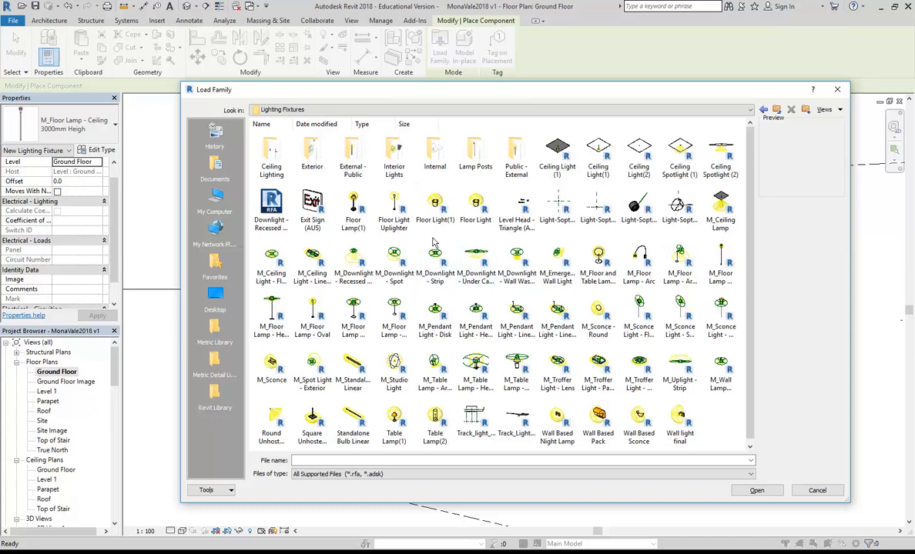
{"action": "left_click", "coordinate": [435, 206]}
{"action": "left_click", "coordinate": [473, 204]}
{"action": "left_click", "coordinate": [425, 211]}
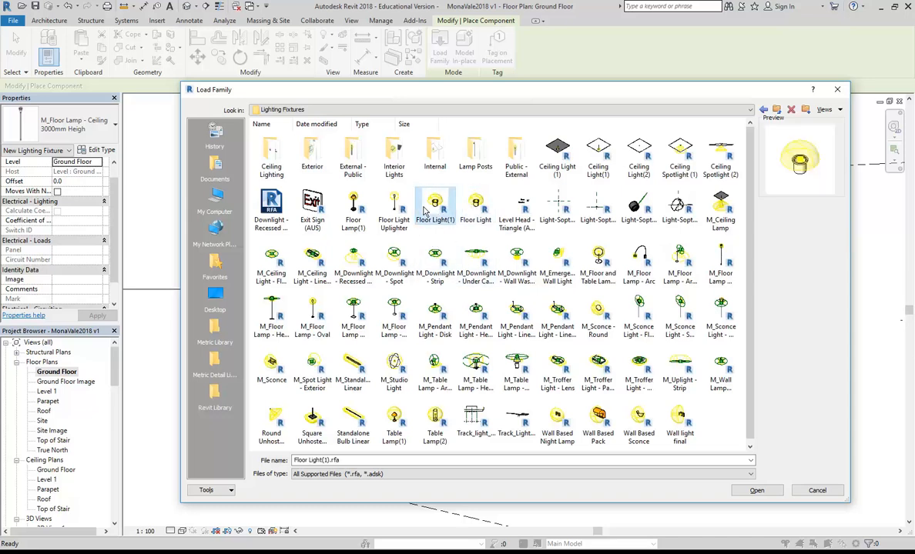
{"action": "left_click", "coordinate": [353, 218]}
{"action": "left_click", "coordinate": [394, 216]}
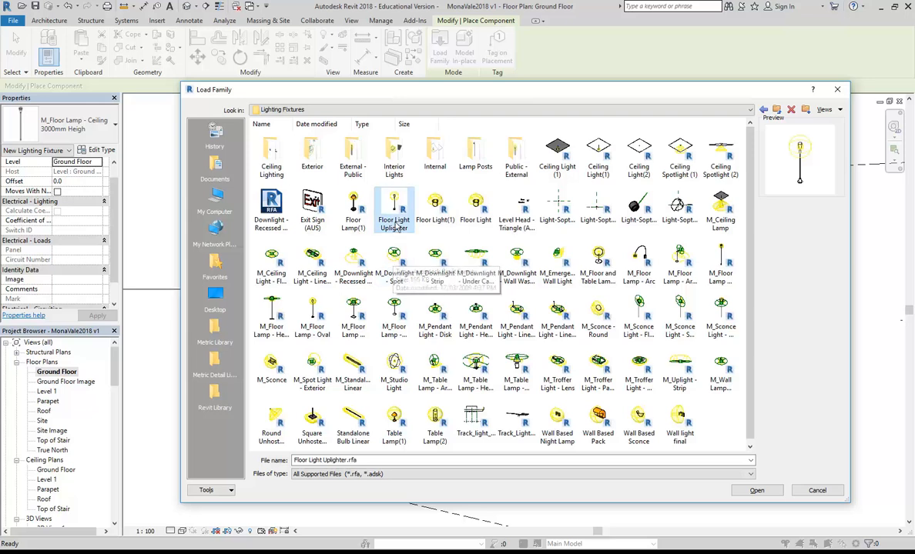
{"action": "double_click", "coordinate": [396, 202]}
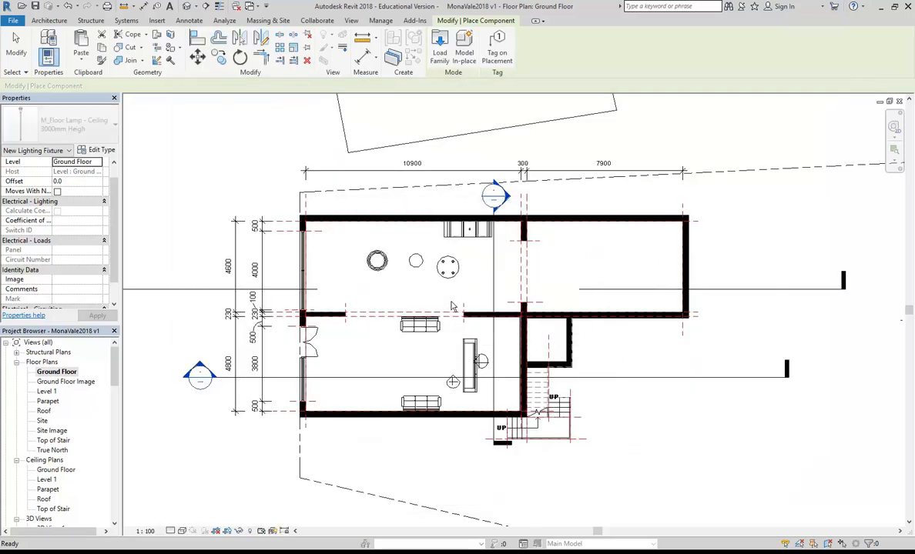
Step: Place a floor uplighter beside the wall junction near the sofa
{"action": "scroll", "coordinate": [493, 327], "scroll_direction": "up", "scroll_amount": 5}
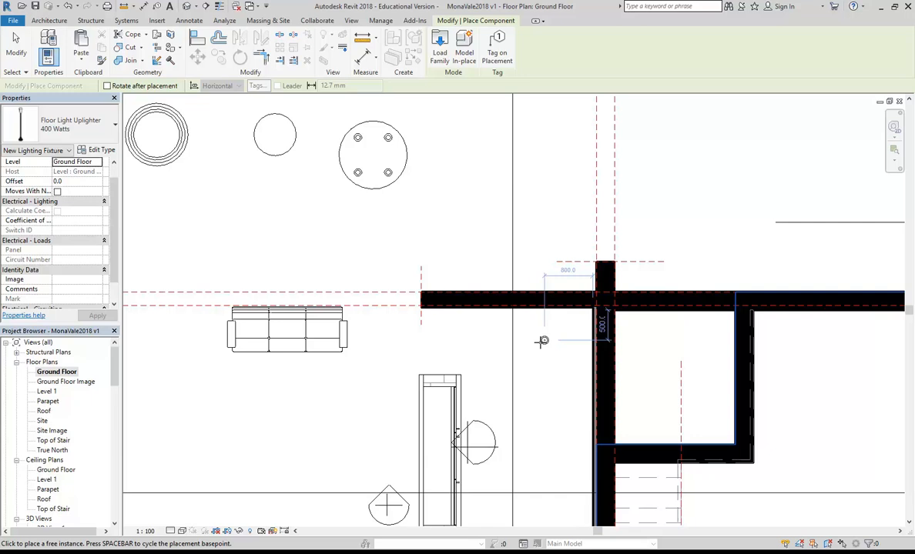
{"action": "left_click", "coordinate": [538, 341]}
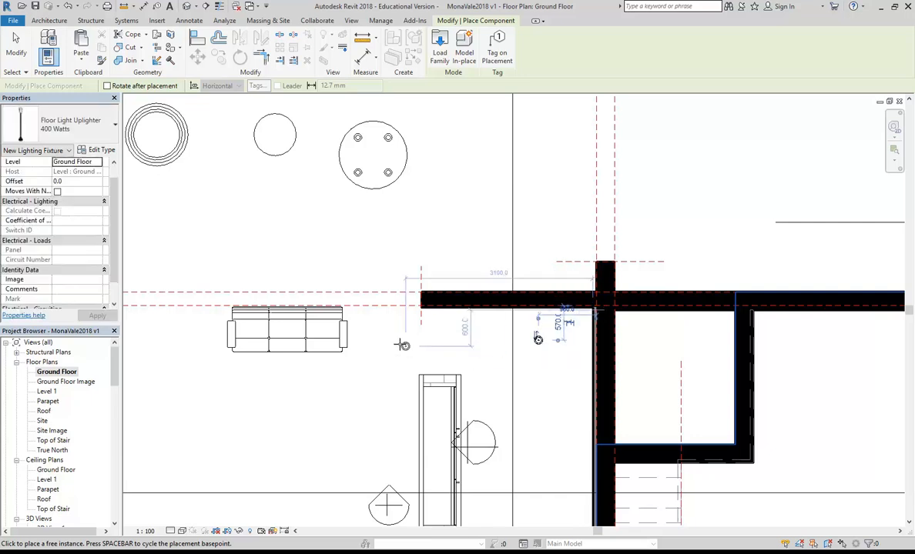
{"action": "key", "text": "Escape"}
{"action": "key", "text": "Escape"}
{"action": "scroll", "coordinate": [57, 514], "scroll_direction": "down", "scroll_amount": 2}
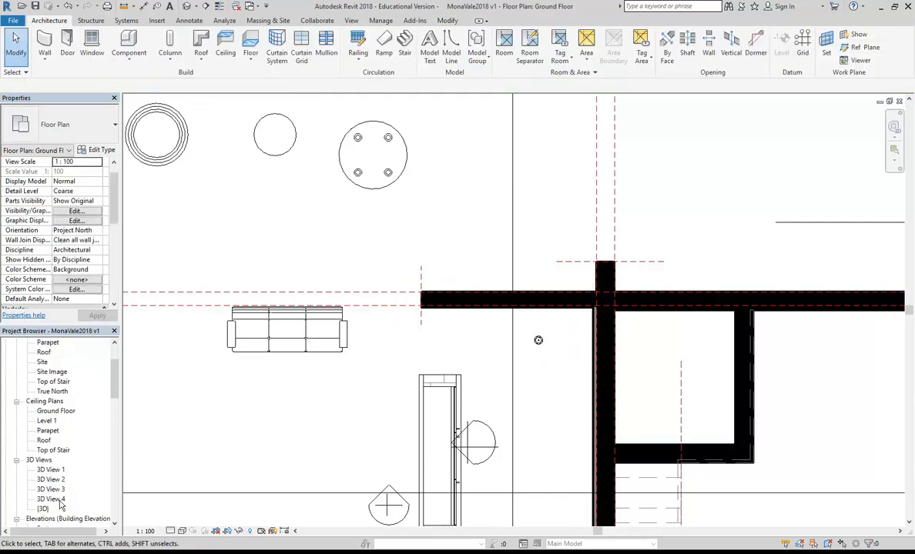
Step: In 3D View 4, raise the uplighter type's Post Height from 900 to 1500
{"action": "double_click", "coordinate": [54, 499]}
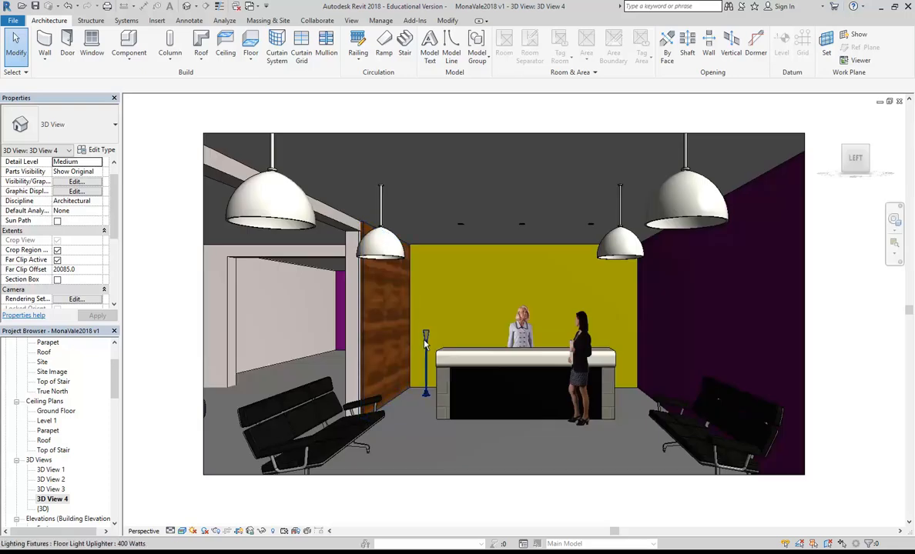
{"action": "left_click", "coordinate": [425, 344]}
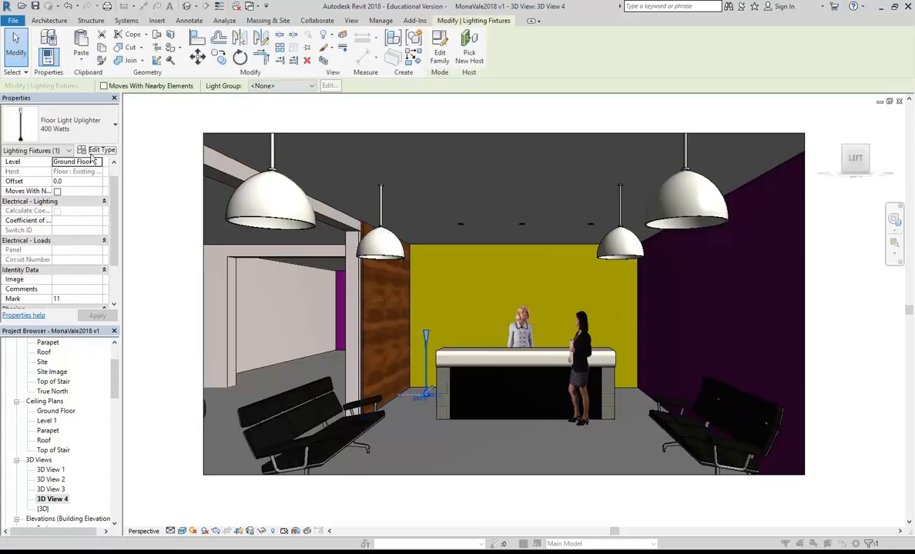
{"action": "left_click", "coordinate": [97, 149]}
{"action": "left_click", "coordinate": [413, 320]}
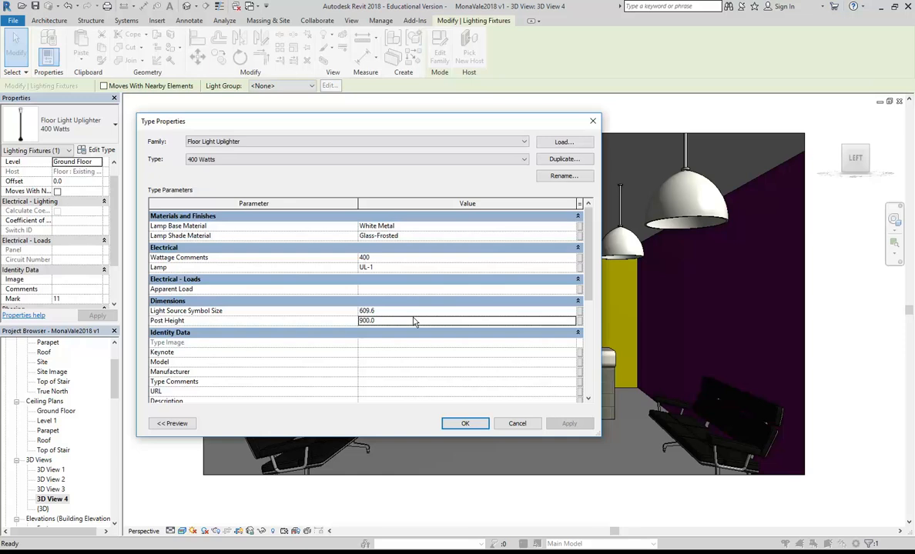
{"action": "type", "text": "1"}
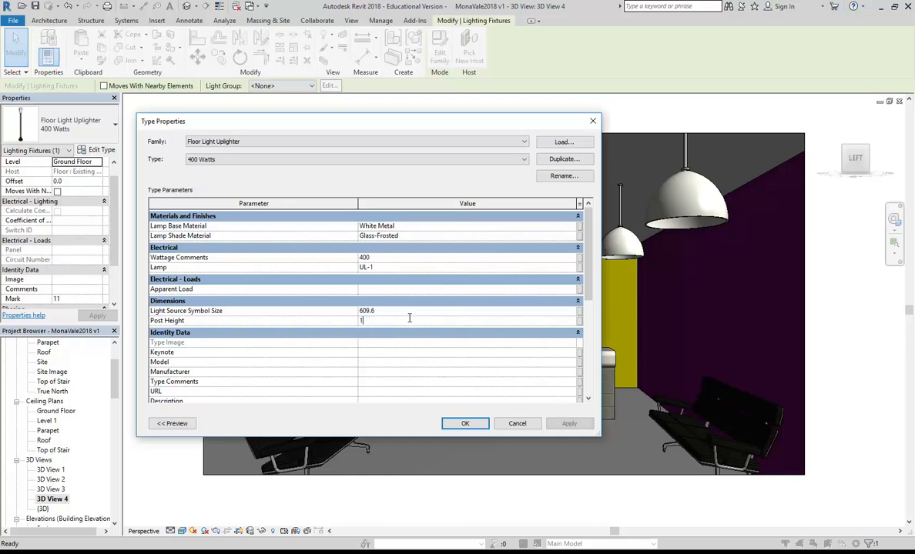
{"action": "type", "text": "500"}
{"action": "left_click", "coordinate": [464, 424]}
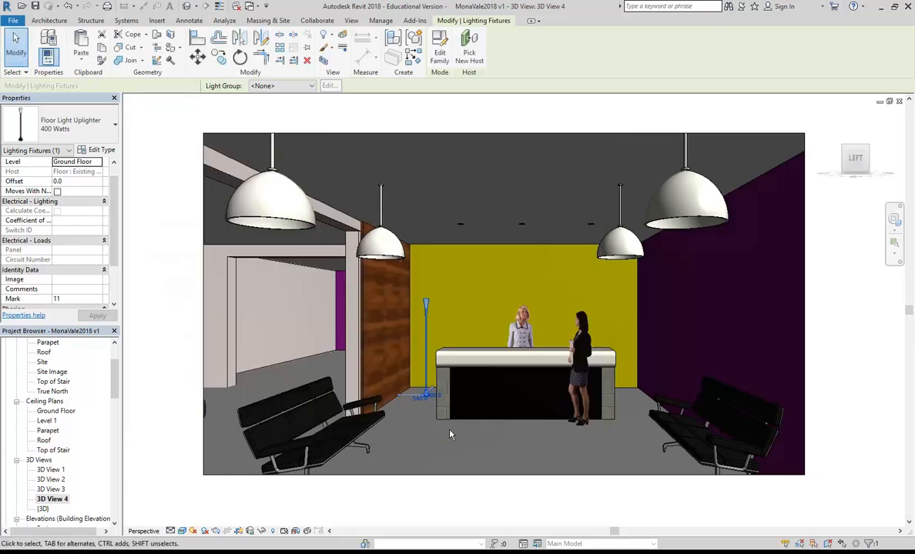
Step: In the Ground Floor plan, nudge the uplighter slightly to the right
{"action": "scroll", "coordinate": [77, 385], "scroll_direction": "up", "scroll_amount": 3}
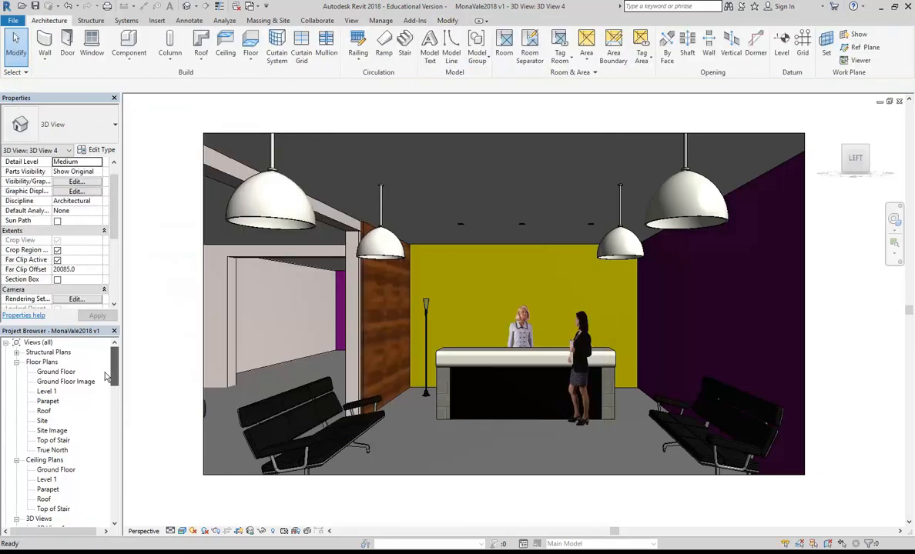
{"action": "double_click", "coordinate": [56, 372]}
{"action": "middle_click_drag", "start_coordinate": [484, 305], "coordinate": [447, 220]}
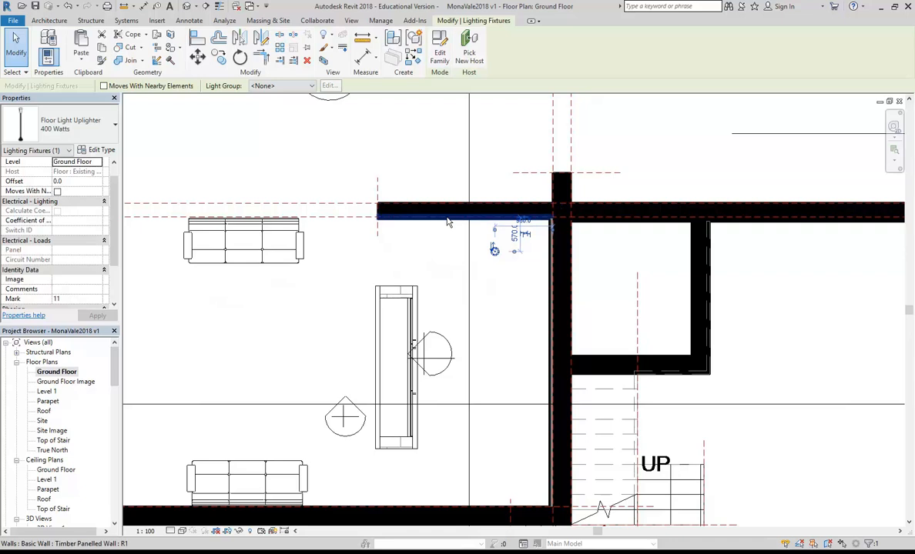
{"action": "scroll", "coordinate": [443, 224], "scroll_direction": "down", "scroll_amount": 2}
{"action": "scroll", "coordinate": [444, 226], "scroll_direction": "up", "scroll_amount": 1}
{"action": "key", "text": "Right"}
{"action": "key", "text": "Right"}
{"action": "key", "text": "Right"}
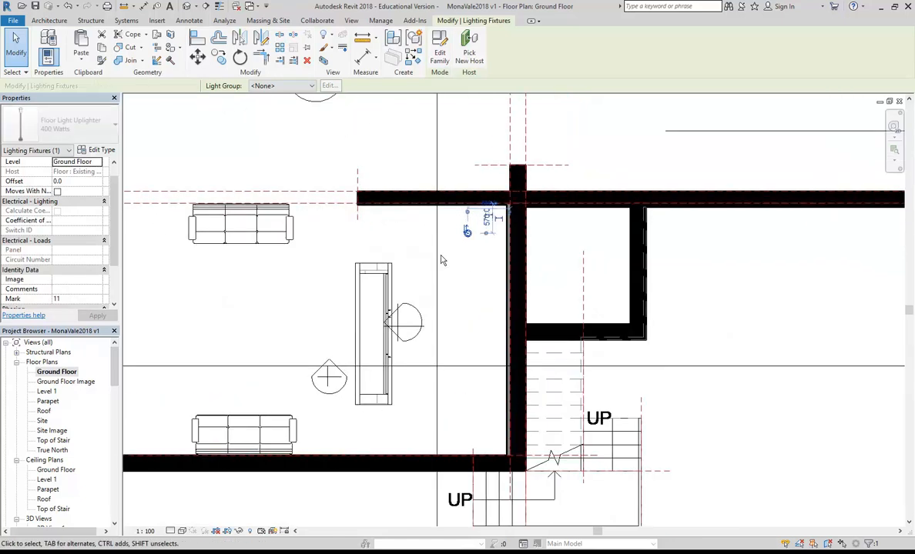
Step: Copy the uplighter further down the wall, then return to 3D View 4
{"action": "left_click", "coordinate": [219, 58]}
{"action": "left_click", "coordinate": [453, 237]}
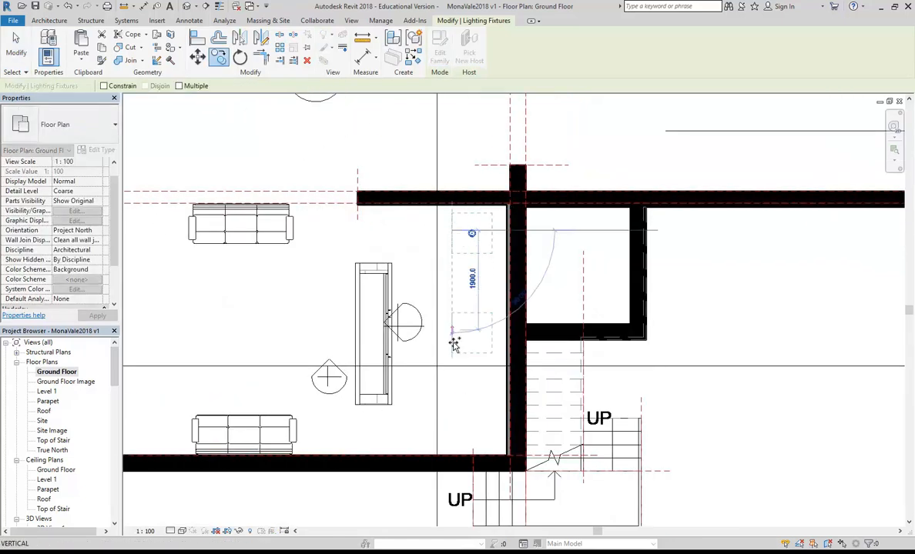
{"action": "left_click", "coordinate": [453, 436]}
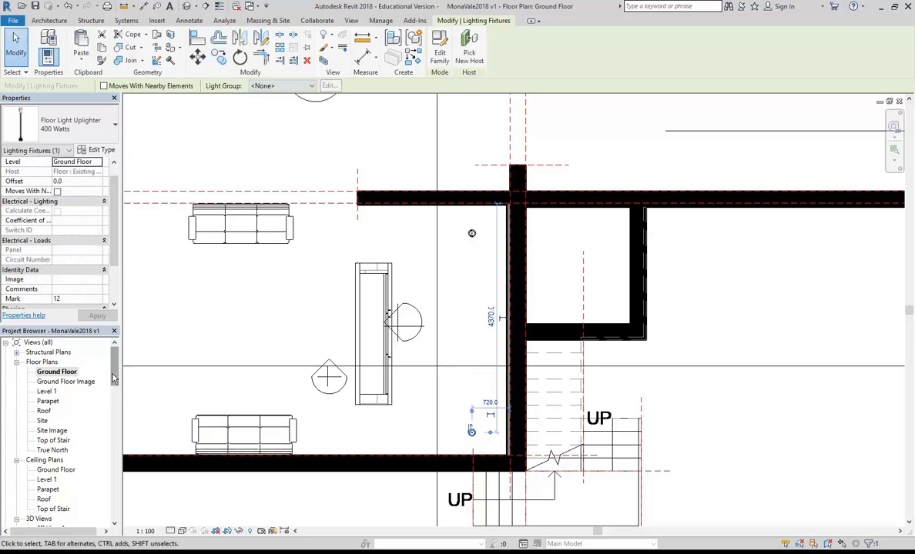
{"action": "key", "text": "Escape"}
{"action": "scroll", "coordinate": [64, 452], "scroll_direction": "down", "scroll_amount": 4}
{"action": "double_click", "coordinate": [60, 450]}
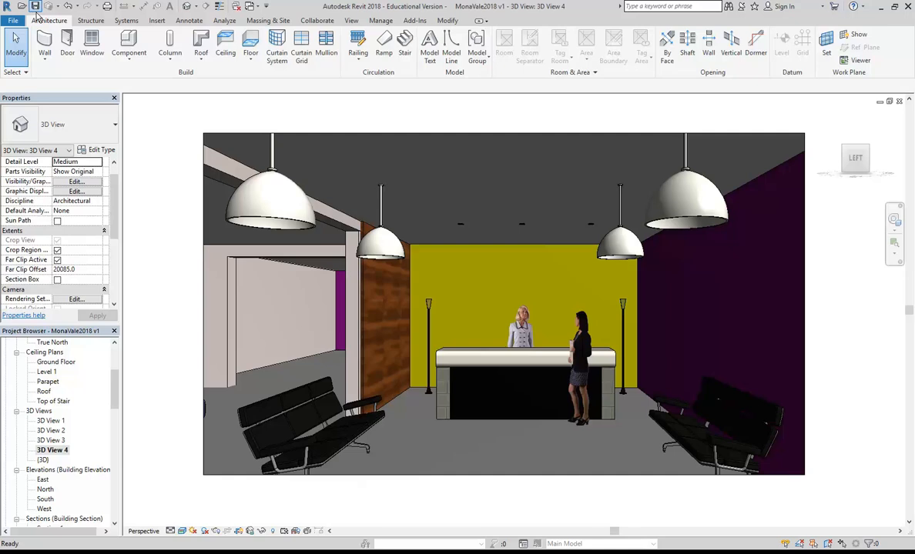
{"action": "left_click", "coordinate": [216, 531]}
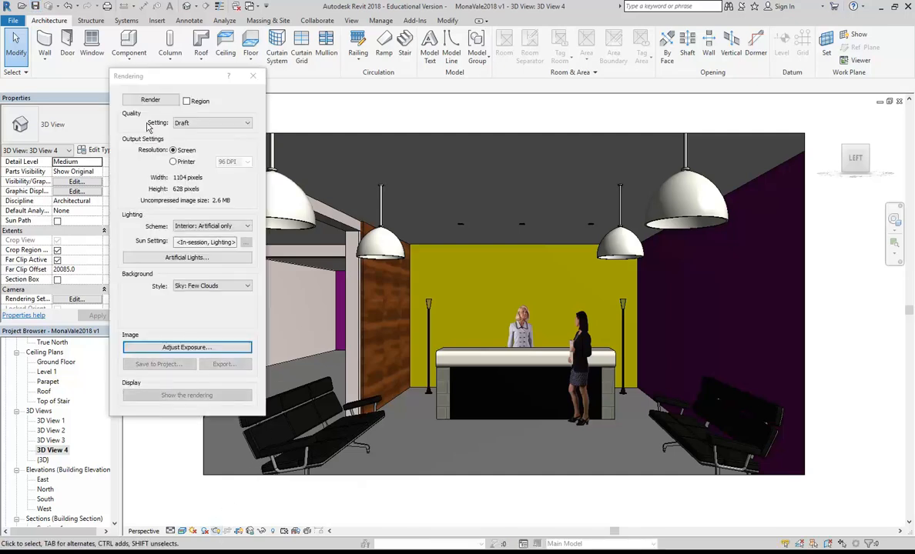
{"action": "left_click", "coordinate": [138, 99]}
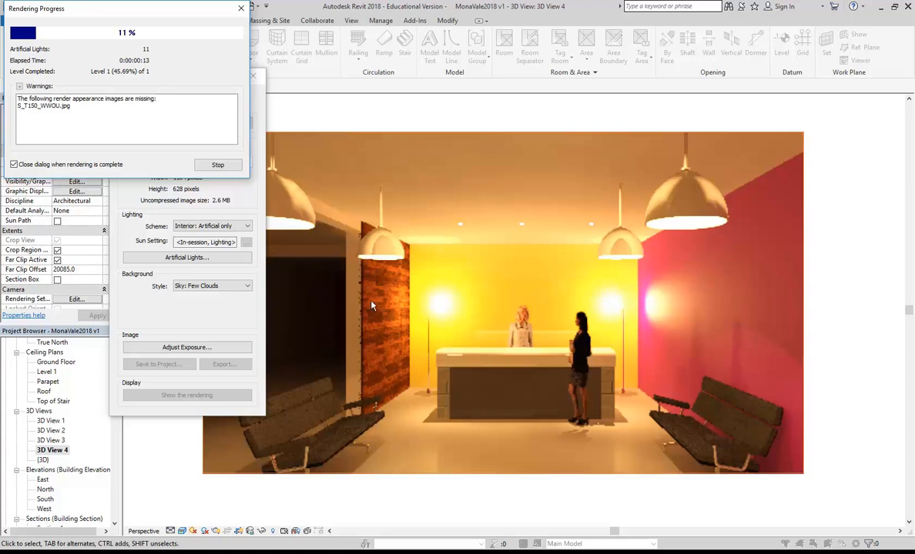
{"action": "left_click", "coordinate": [228, 163]}
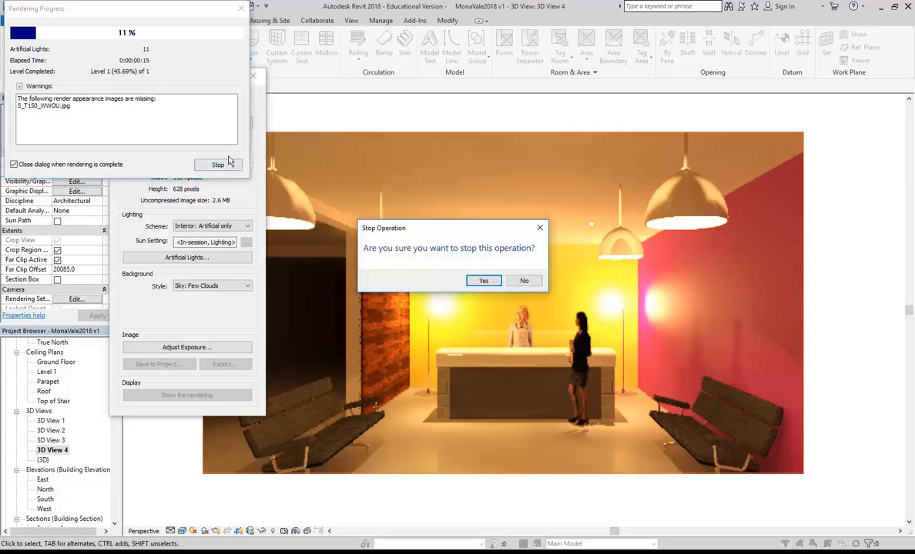
{"action": "left_click", "coordinate": [483, 281]}
Step: Change the uplighter type's initial intensity from 400 W to 500 lm luminous flux
{"action": "left_click", "coordinate": [250, 75]}
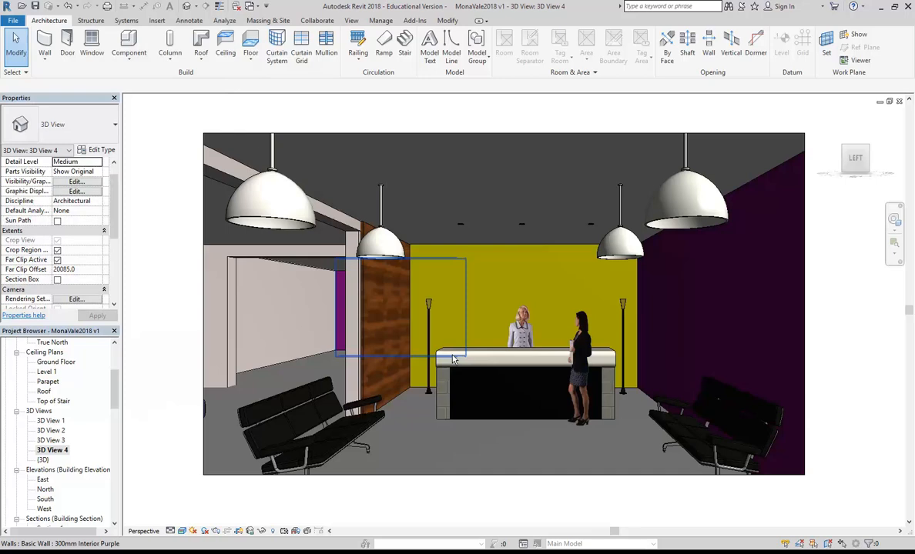
{"action": "left_click", "coordinate": [428, 323]}
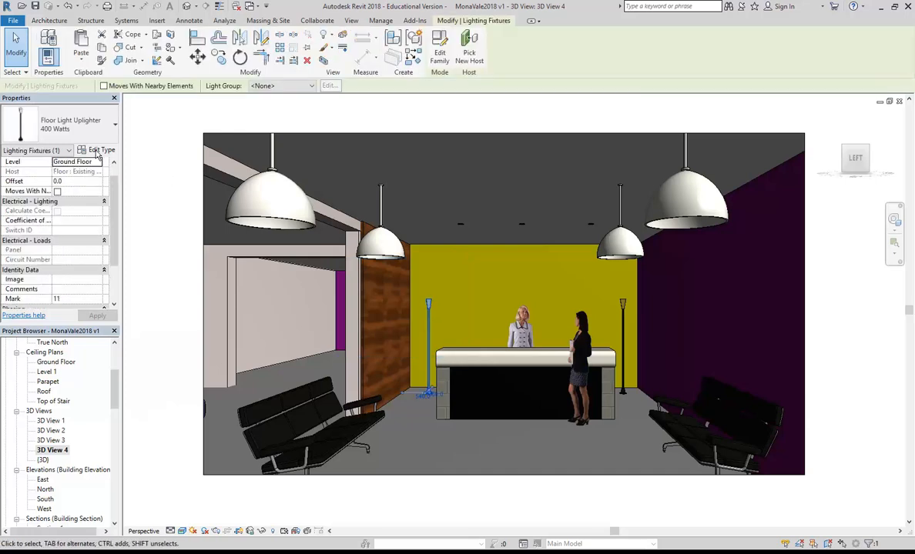
{"action": "left_click", "coordinate": [98, 151]}
{"action": "left_click_drag", "start_coordinate": [588, 235], "coordinate": [588, 329]}
{"action": "left_click", "coordinate": [448, 345]}
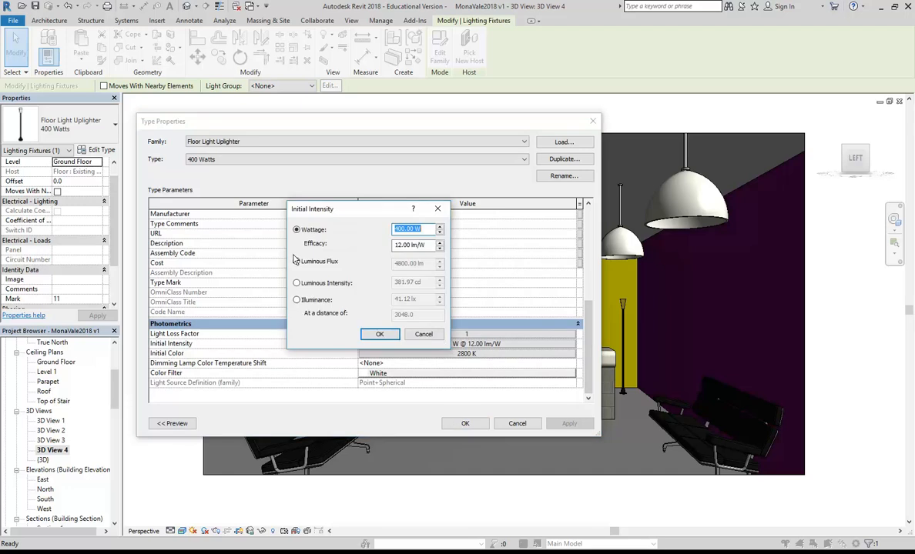
{"action": "left_click", "coordinate": [297, 261]}
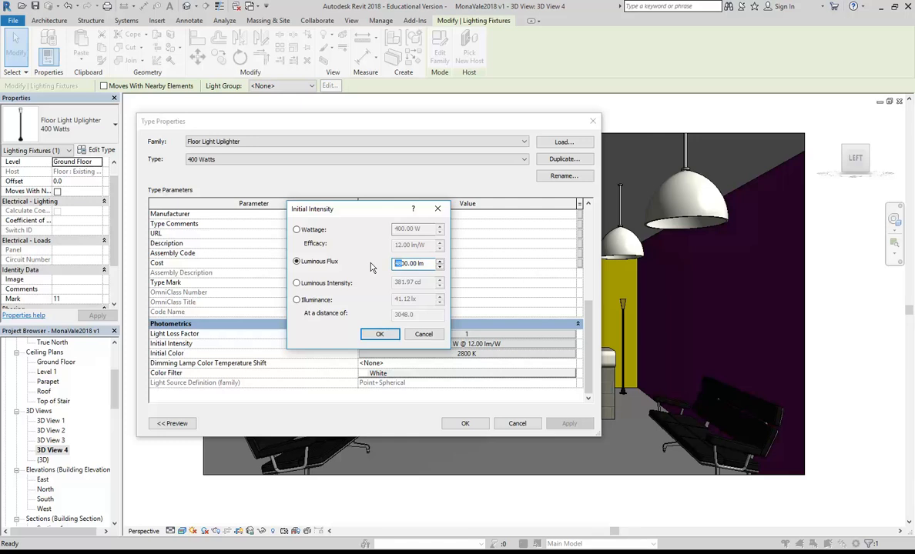
{"action": "type", "text": "5"}
{"action": "left_click", "coordinate": [379, 334]}
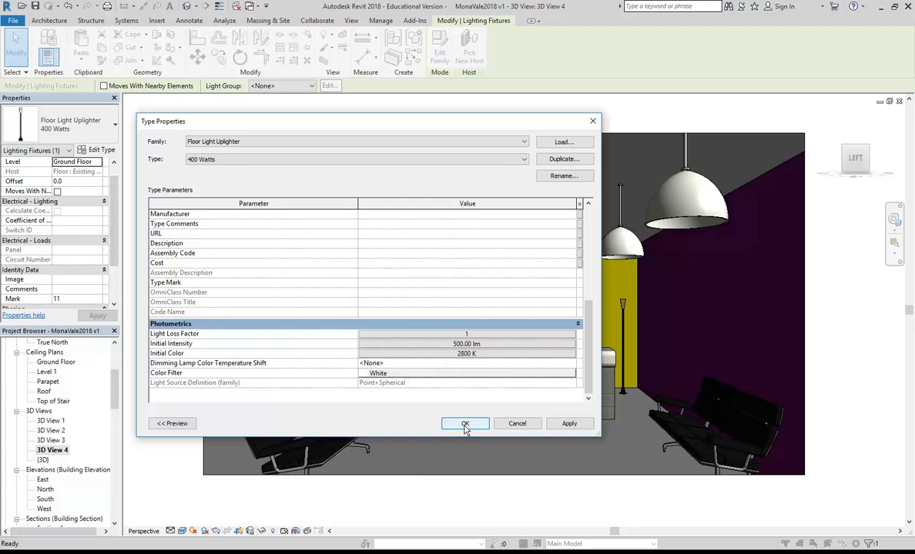
{"action": "left_click", "coordinate": [465, 424]}
{"action": "key", "text": "Escape"}
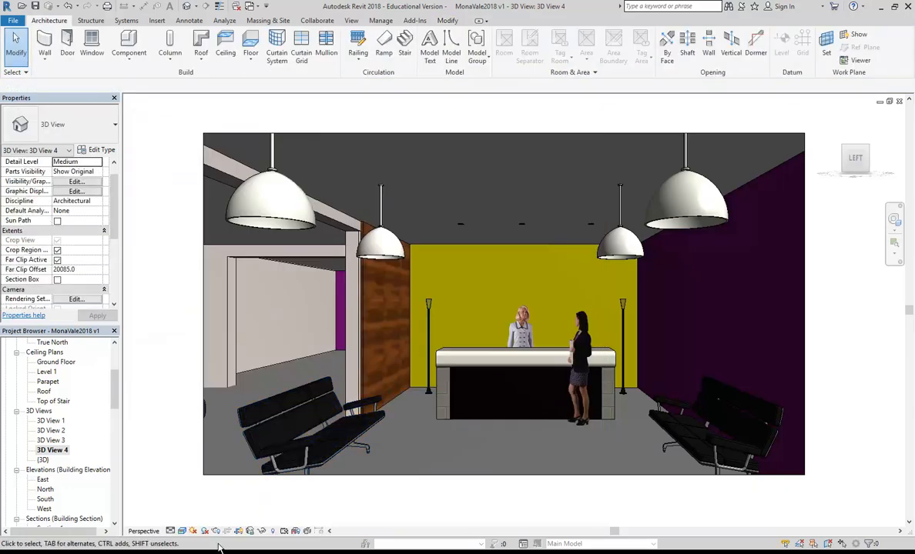
{"action": "left_click", "coordinate": [216, 531]}
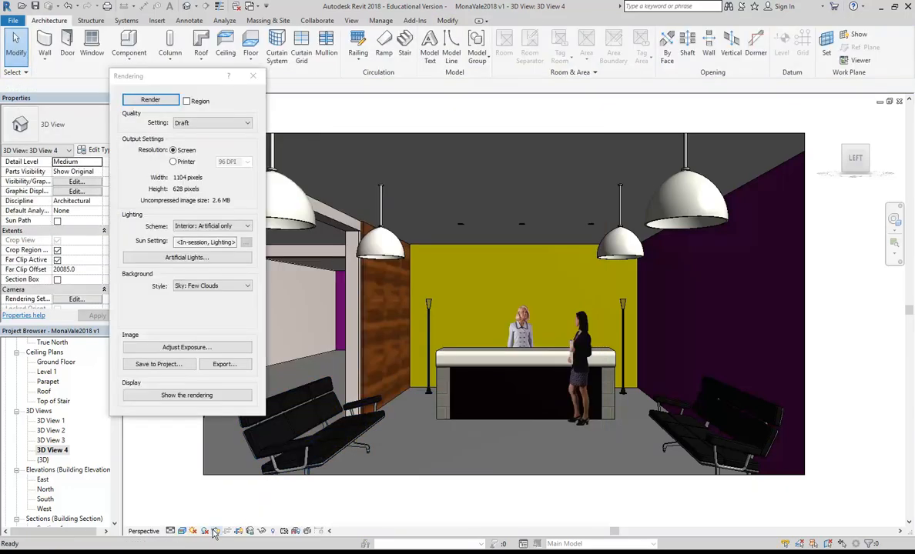
{"action": "left_click", "coordinate": [149, 97]}
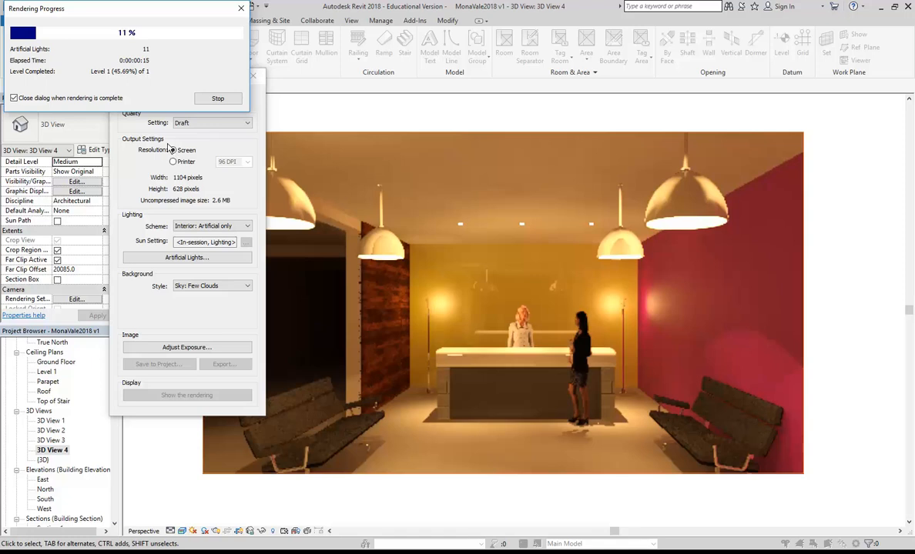
{"action": "left_click", "coordinate": [220, 99]}
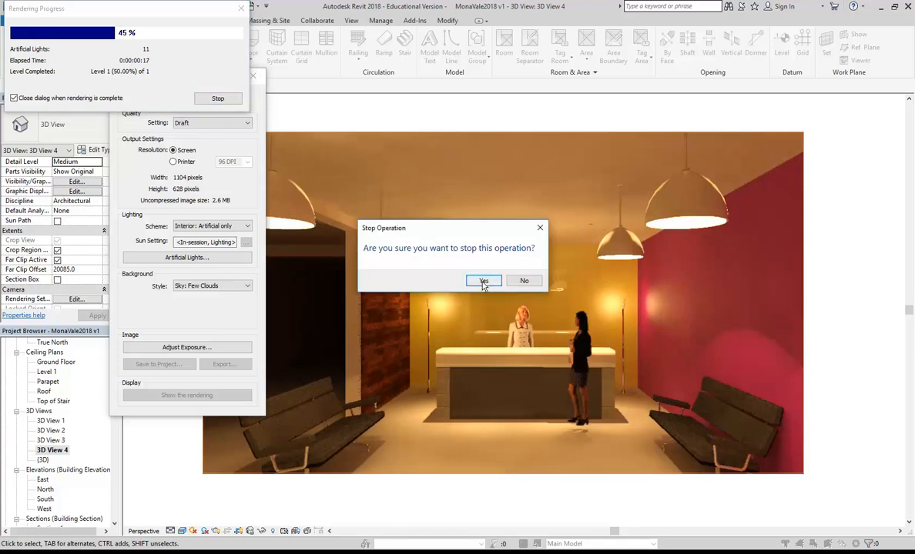
{"action": "left_click", "coordinate": [483, 280]}
{"action": "left_click", "coordinate": [253, 75]}
{"action": "left_click_drag", "start_coordinate": [116, 383], "coordinate": [114, 339]}
Step: In the Ground Floor plan, move the upper uplighter left near the timber wall's end
{"action": "double_click", "coordinate": [56, 341]}
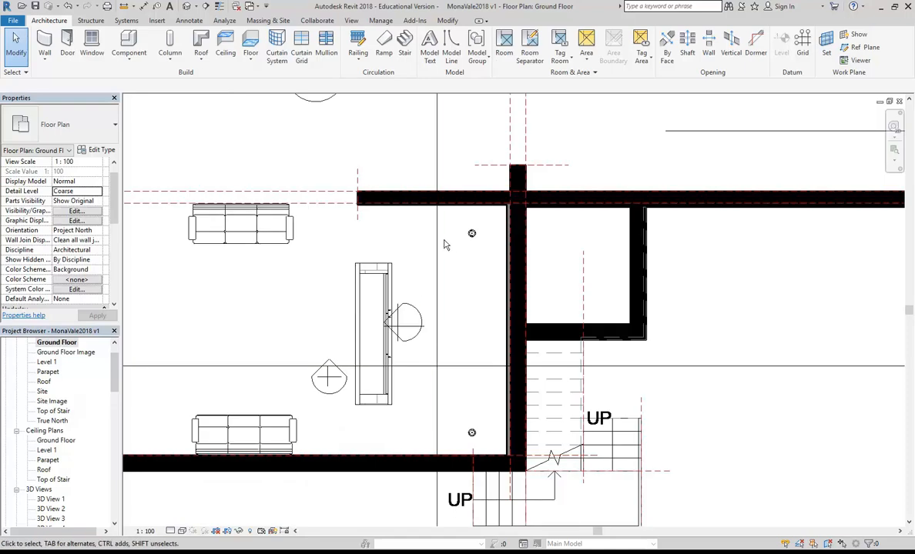
{"action": "left_click", "coordinate": [472, 233]}
{"action": "left_click_drag", "start_coordinate": [471, 234], "coordinate": [375, 228]}
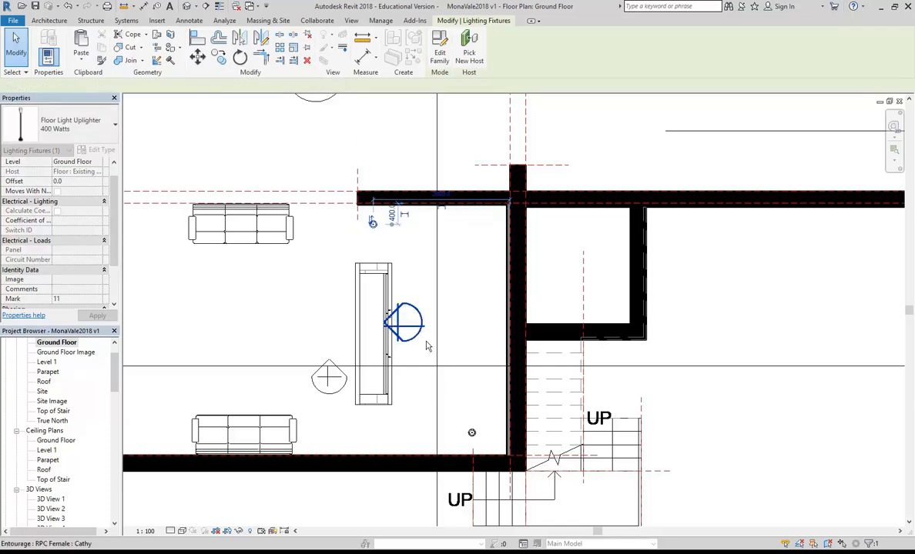
Step: Delete the lower copied uplighter and return to 3D View 4
{"action": "left_click", "coordinate": [470, 432]}
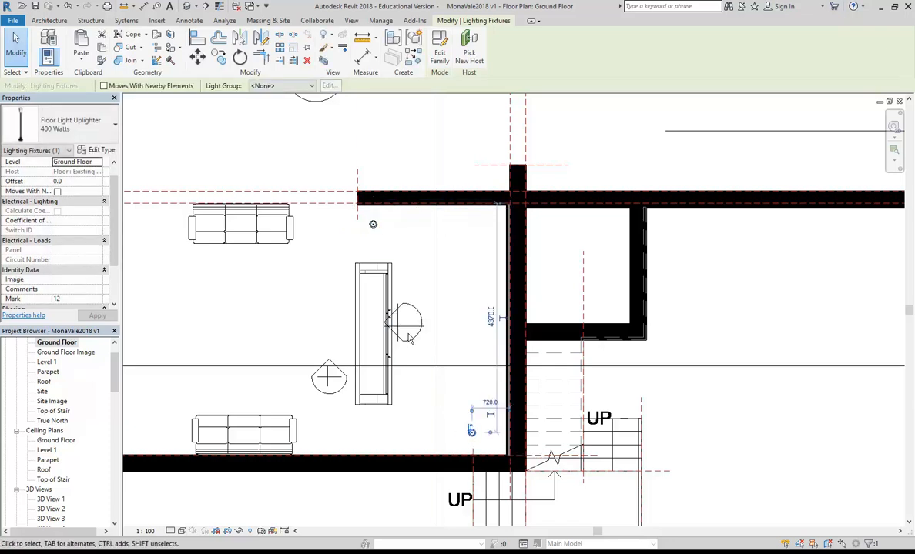
{"action": "key", "text": "Delete"}
{"action": "left_click", "coordinate": [373, 223]}
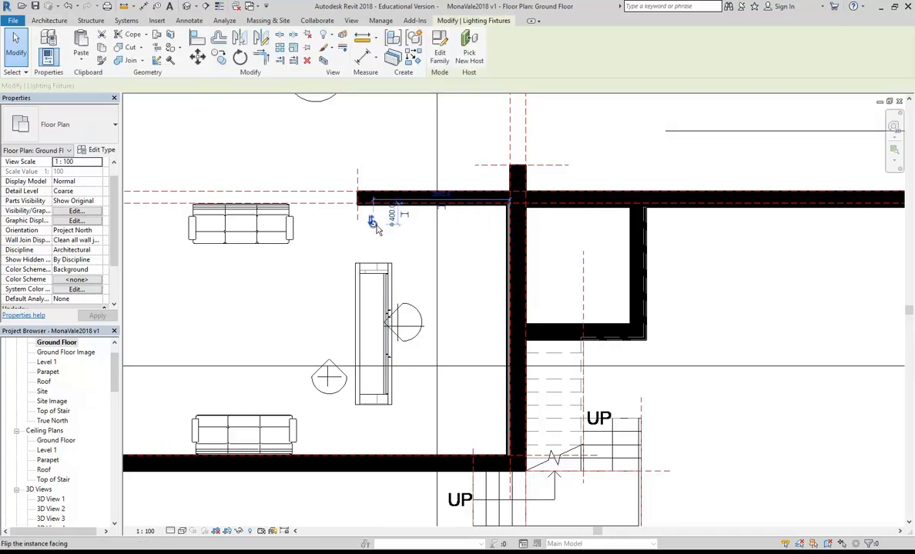
{"action": "left_click", "coordinate": [314, 286]}
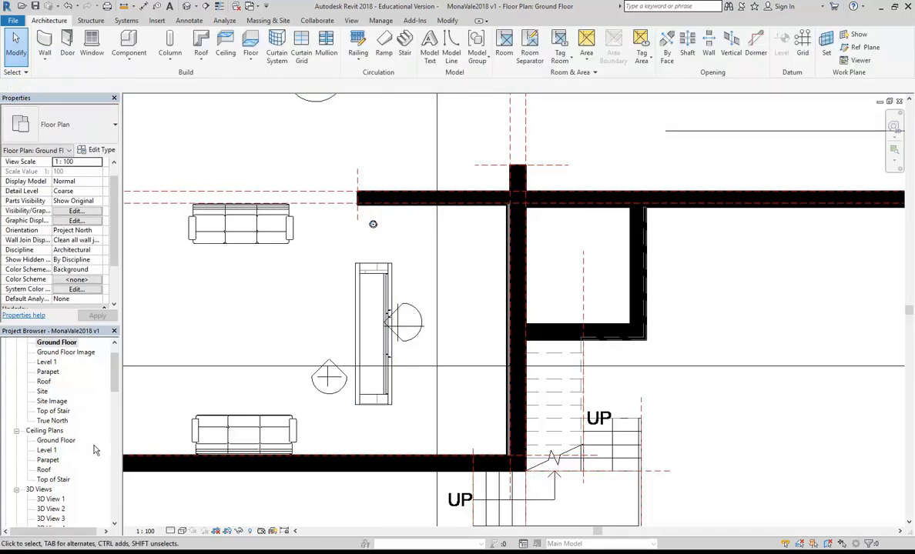
{"action": "left_click", "coordinate": [47, 520]}
{"action": "double_click", "coordinate": [50, 460]}
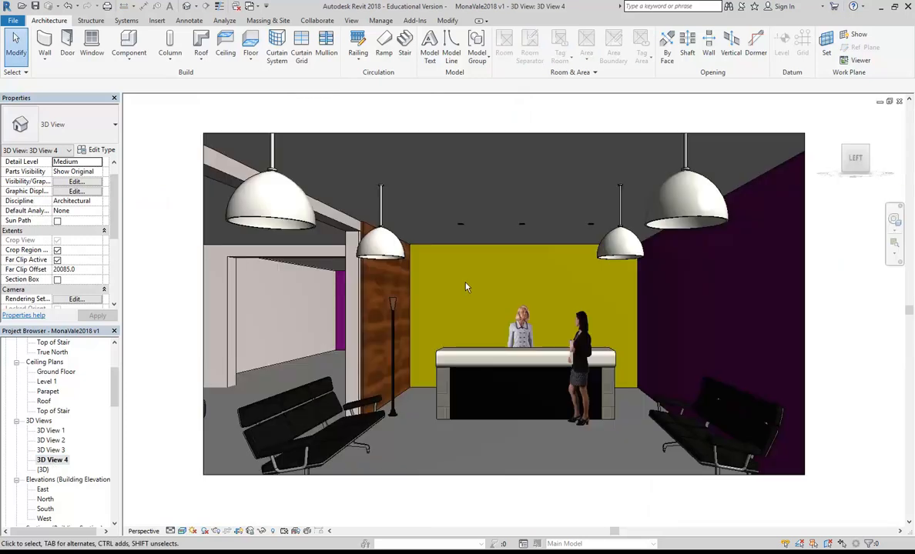
Step: Render the lobby at Draft quality, artificial lights only, against a Few Clouds sky
{"action": "left_click", "coordinate": [217, 530]}
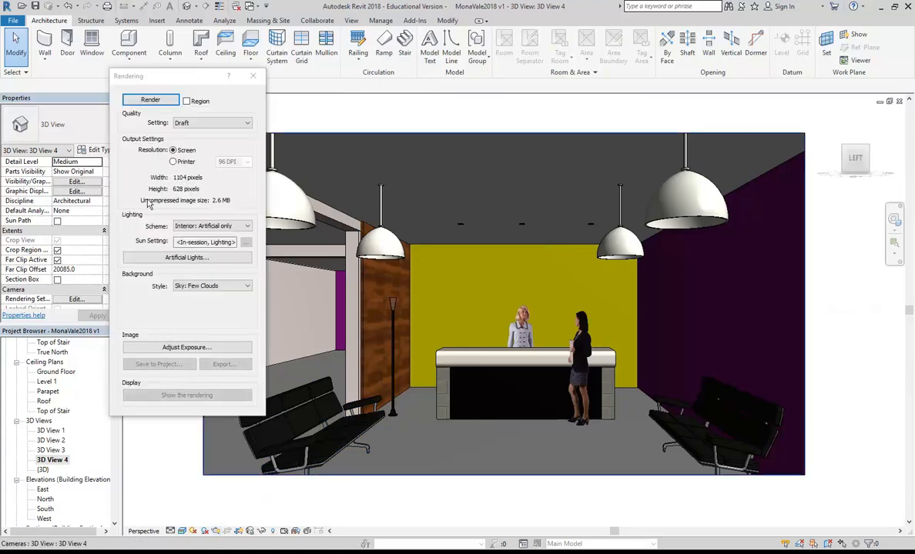
{"action": "left_click", "coordinate": [142, 101]}
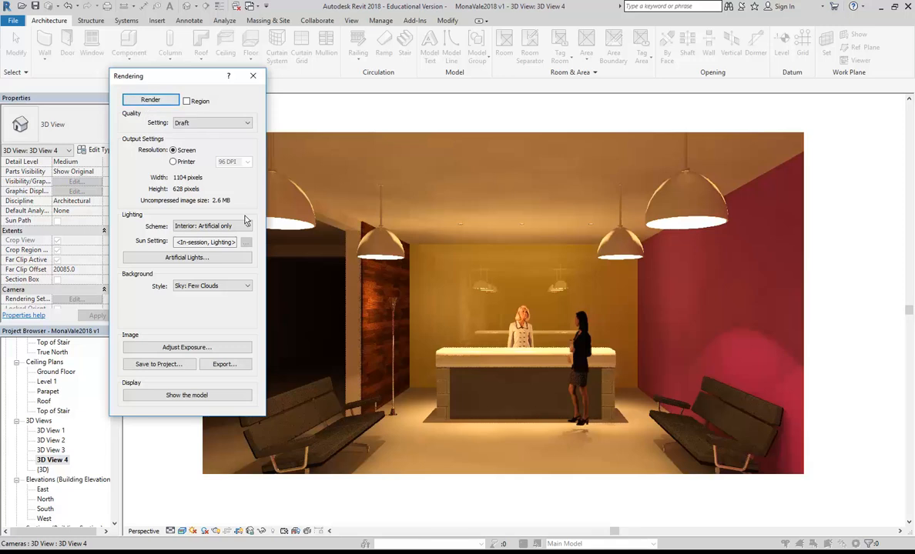
Step: Apply exposure value 4.72 to the lobby render and close the Rendering dialog
{"action": "left_click", "coordinate": [226, 351]}
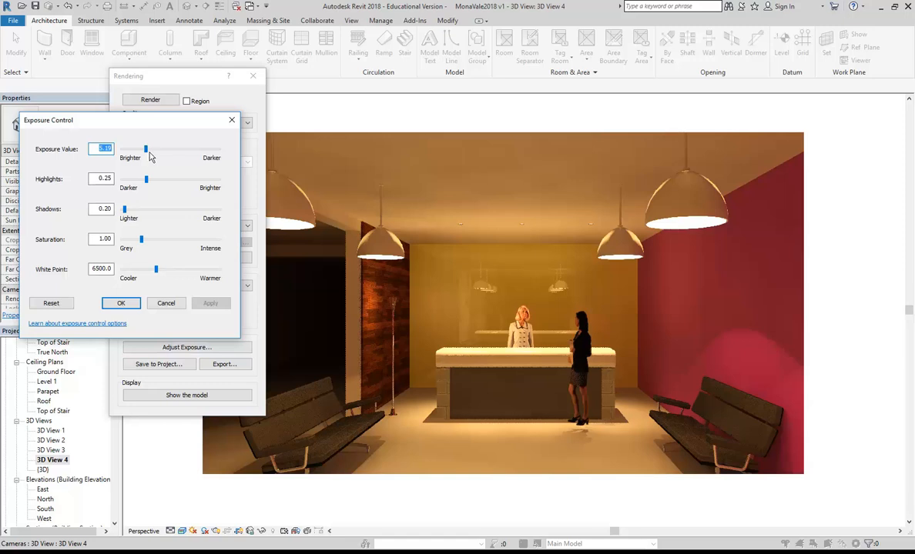
{"action": "left_click_drag", "start_coordinate": [145, 152], "coordinate": [144, 151]}
{"action": "left_click", "coordinate": [209, 304]}
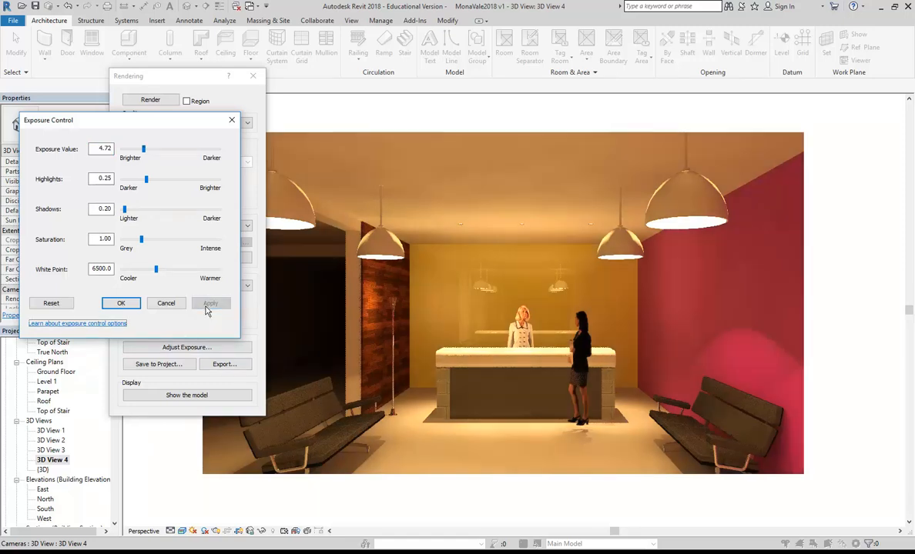
{"action": "left_click", "coordinate": [121, 303]}
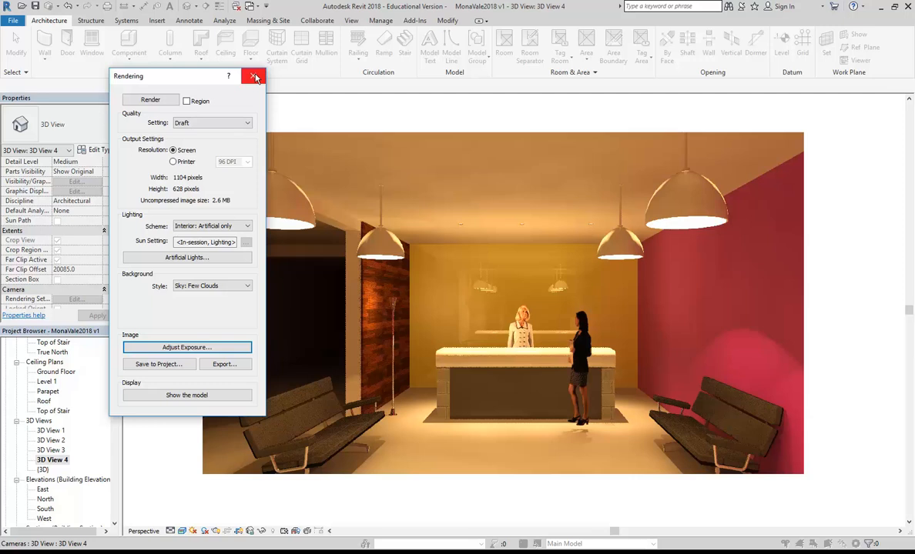
{"action": "left_click", "coordinate": [255, 78]}
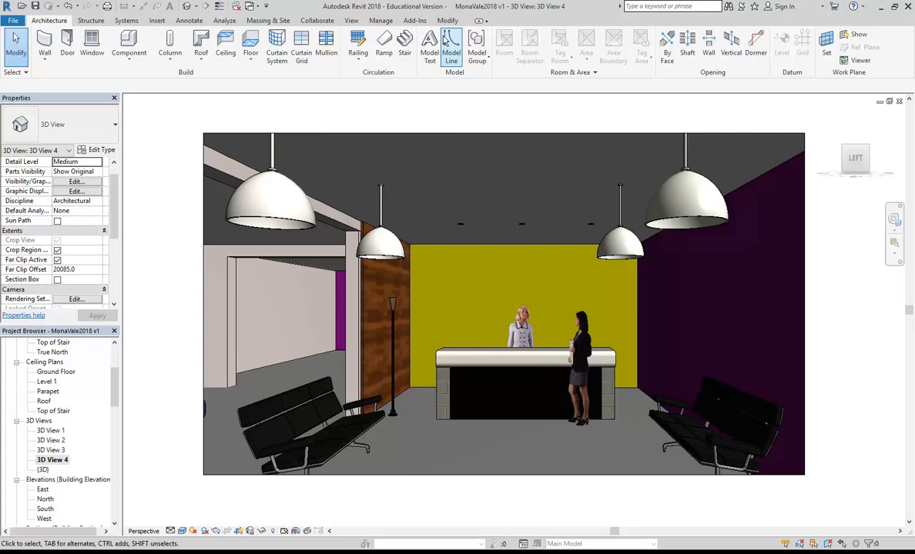
Step: Sign in with the account e-mail and password, dismissing the username-changed notice
{"action": "left_click", "coordinate": [353, 20]}
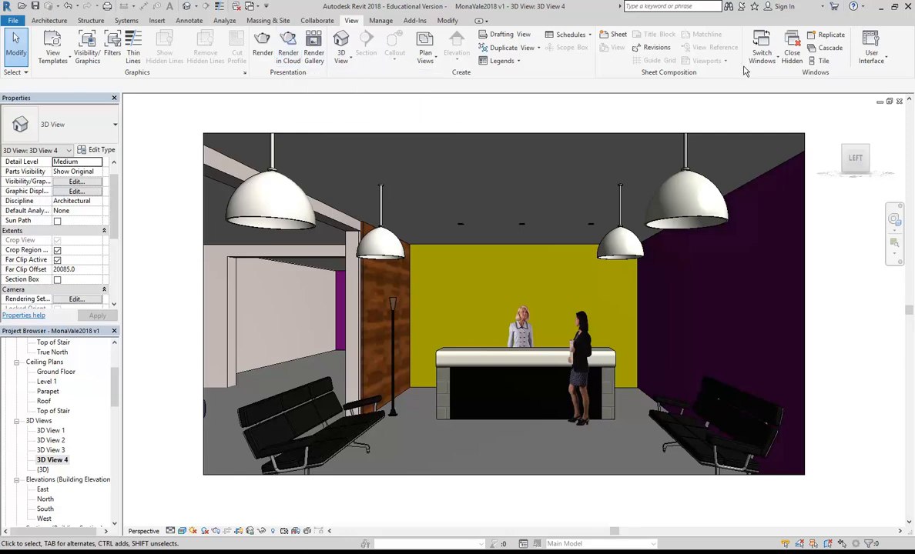
{"action": "left_click", "coordinate": [789, 9]}
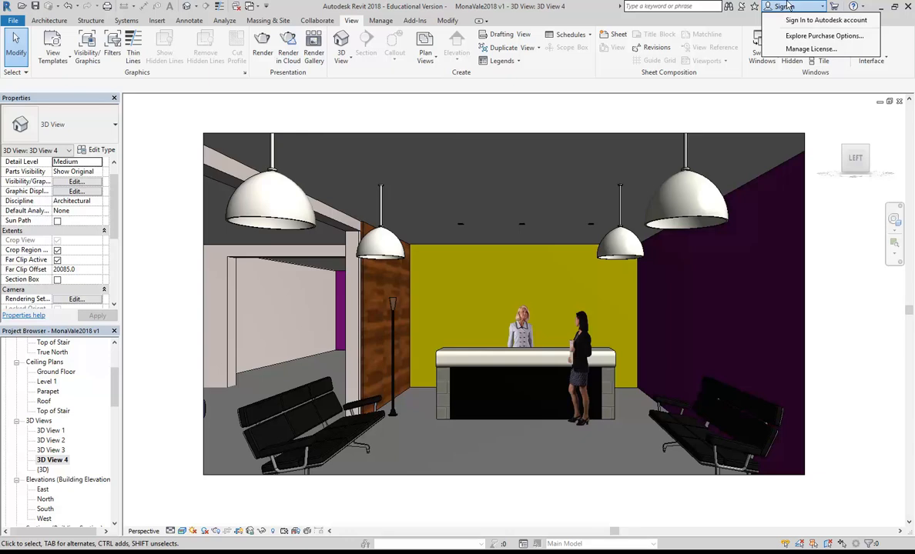
{"action": "left_click", "coordinate": [796, 21]}
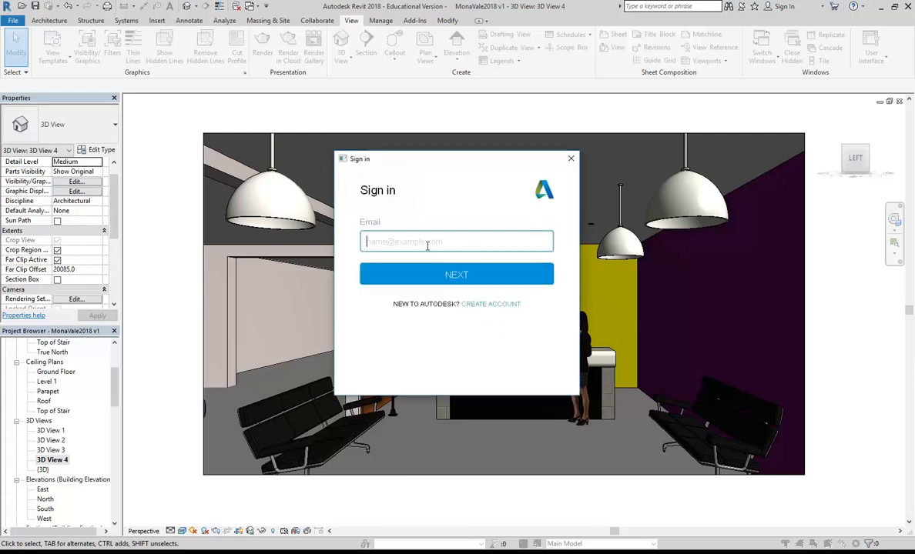
{"action": "left_click", "coordinate": [426, 239]}
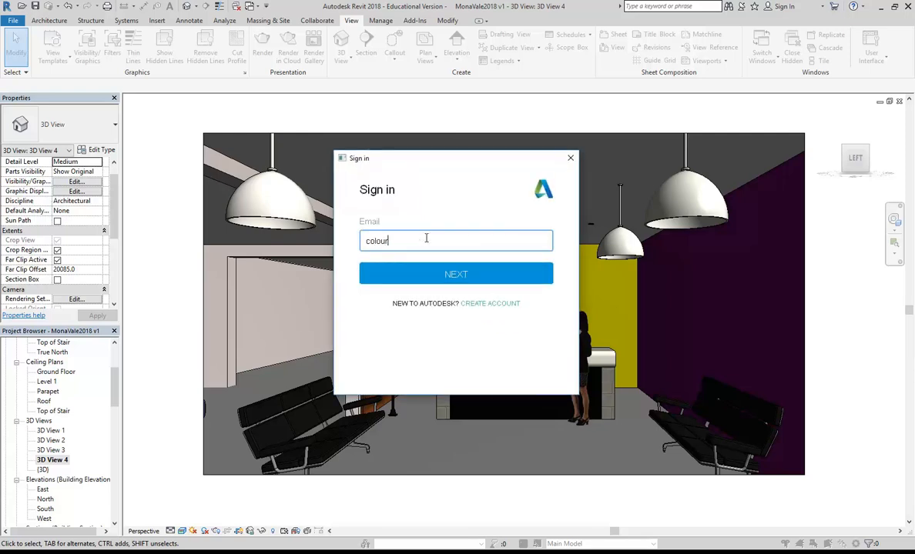
{"action": "left_click", "coordinate": [455, 274]}
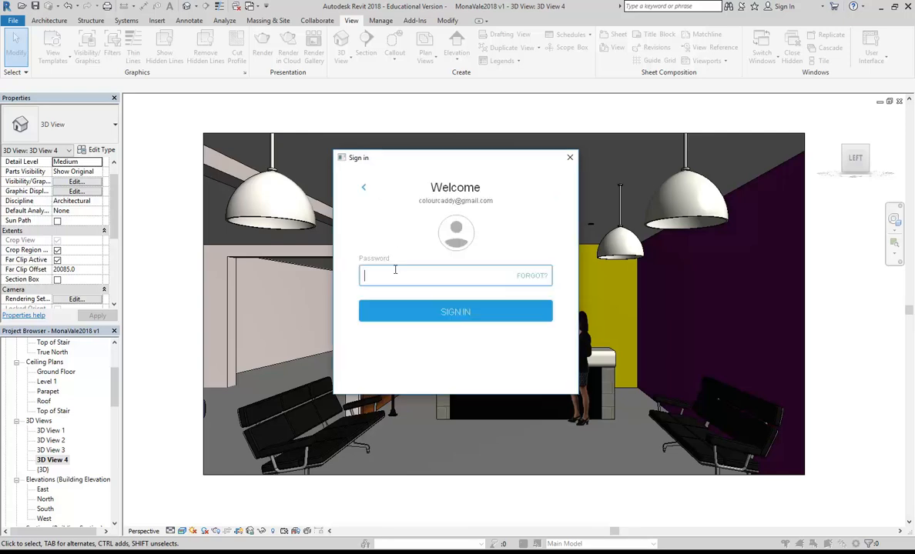
{"action": "type", "text": "******"}
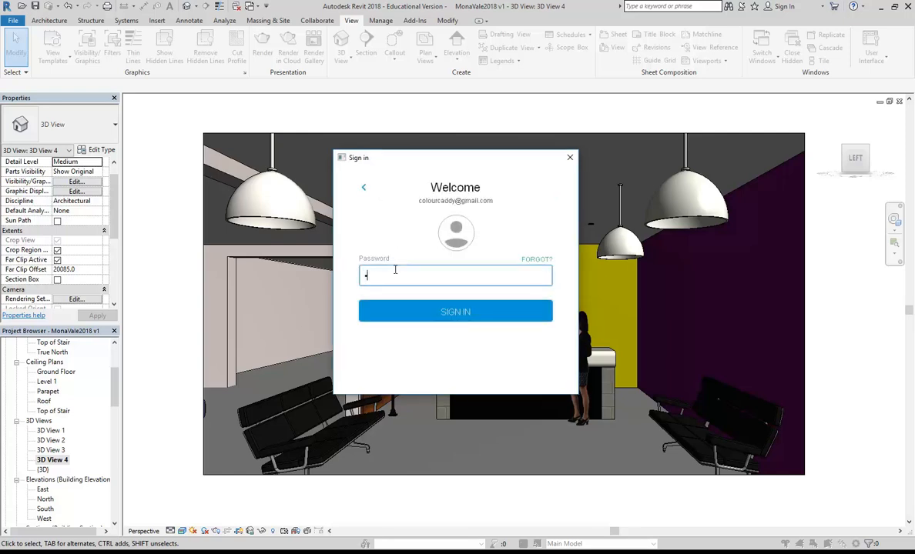
{"action": "type", "text": "**"}
{"action": "left_click", "coordinate": [414, 319]}
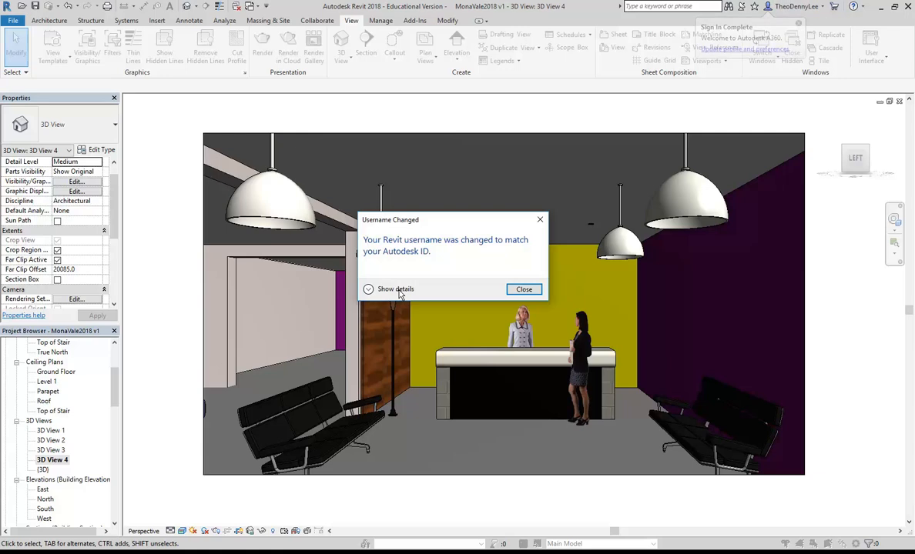
{"action": "left_click", "coordinate": [523, 289]}
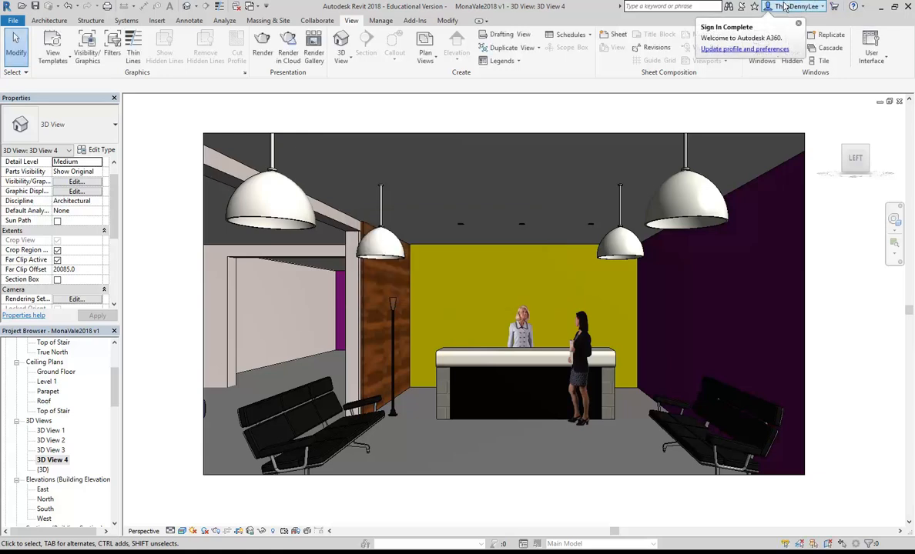
Step: Submit 3D View 4 to cloud rendering at Final quality, Large 2.25 MP, accepting the missing-texture warning
{"action": "left_click", "coordinate": [287, 53]}
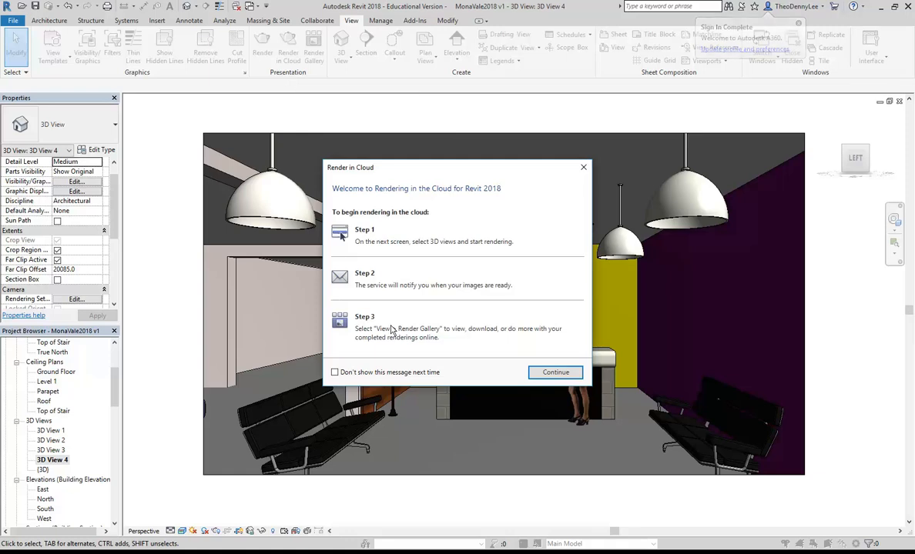
{"action": "left_click", "coordinate": [555, 371]}
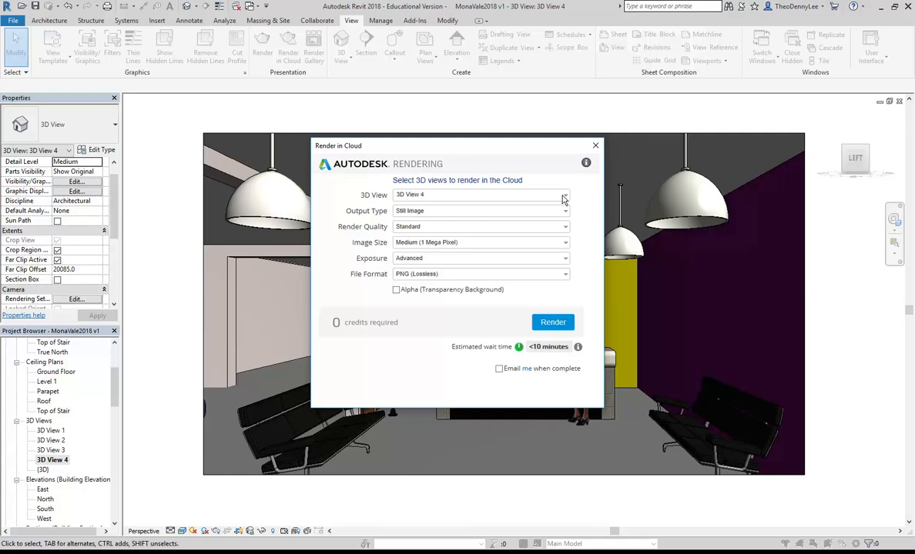
{"action": "left_click", "coordinate": [565, 242]}
{"action": "left_click", "coordinate": [456, 274]}
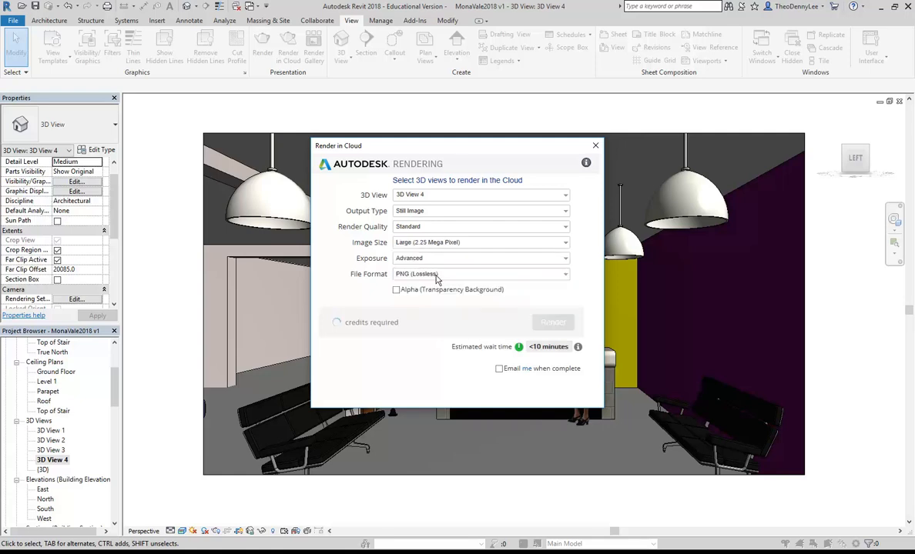
{"action": "left_click", "coordinate": [564, 226]}
{"action": "left_click", "coordinate": [406, 248]}
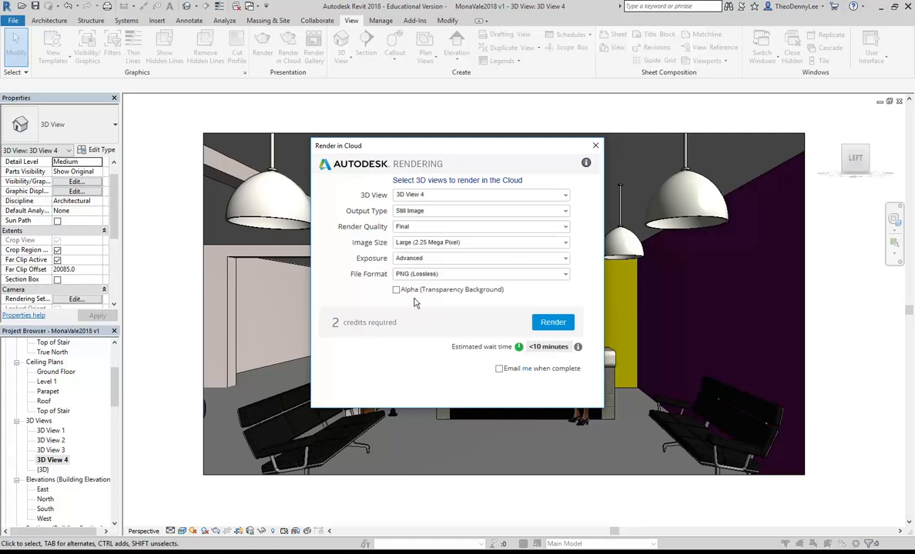
{"action": "left_click", "coordinate": [553, 322]}
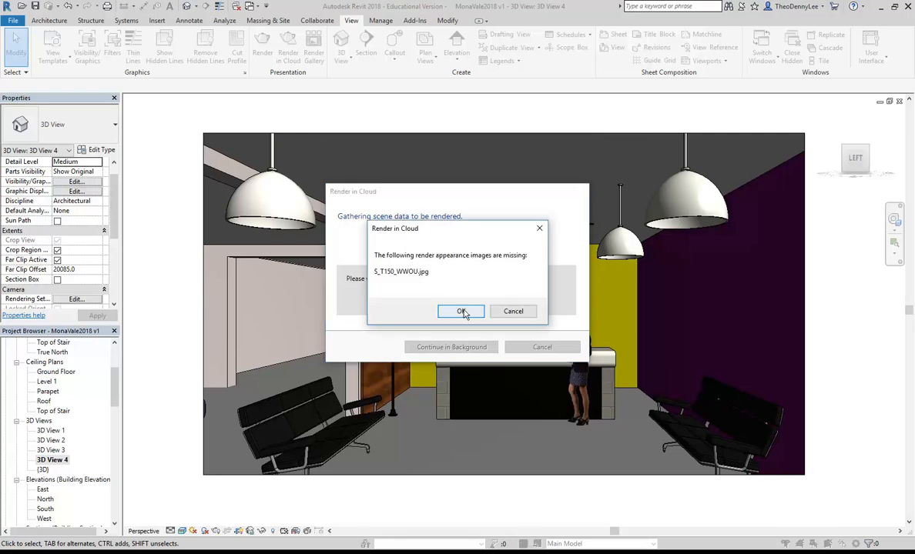
{"action": "left_click", "coordinate": [460, 311]}
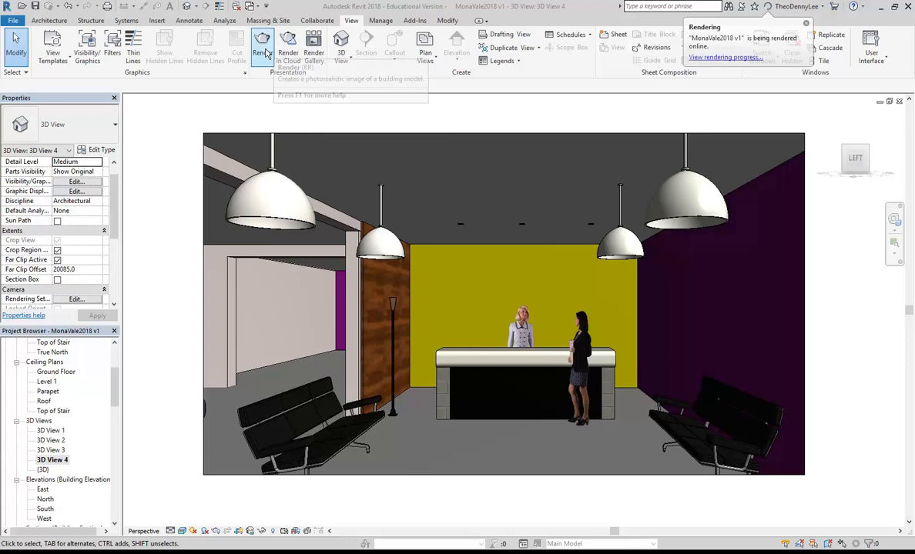
Step: From the Render Gallery, open the MonaVale2018 v1.rvt project to watch its render progress
{"action": "left_click", "coordinate": [314, 51]}
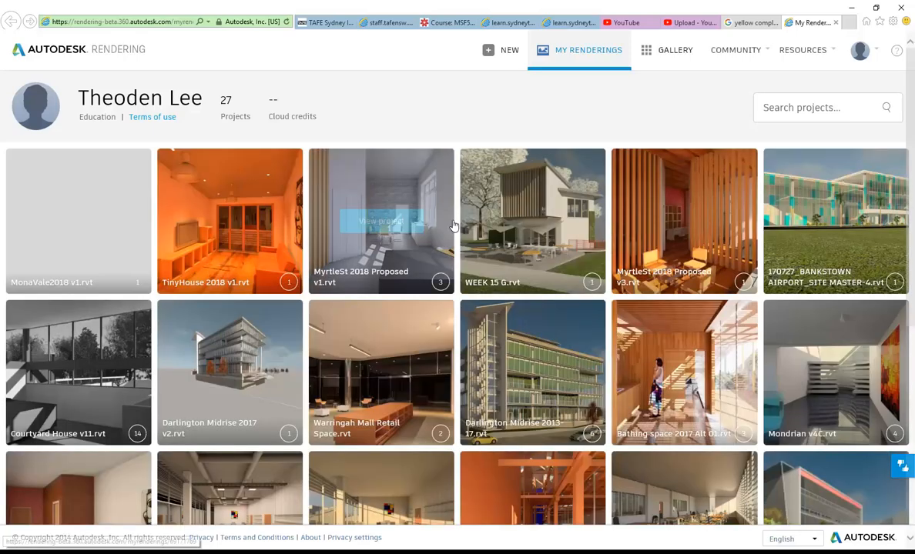
{"action": "scroll", "coordinate": [454, 270], "scroll_direction": "down", "scroll_amount": 5}
{"action": "scroll", "coordinate": [462, 318], "scroll_direction": "up", "scroll_amount": 5}
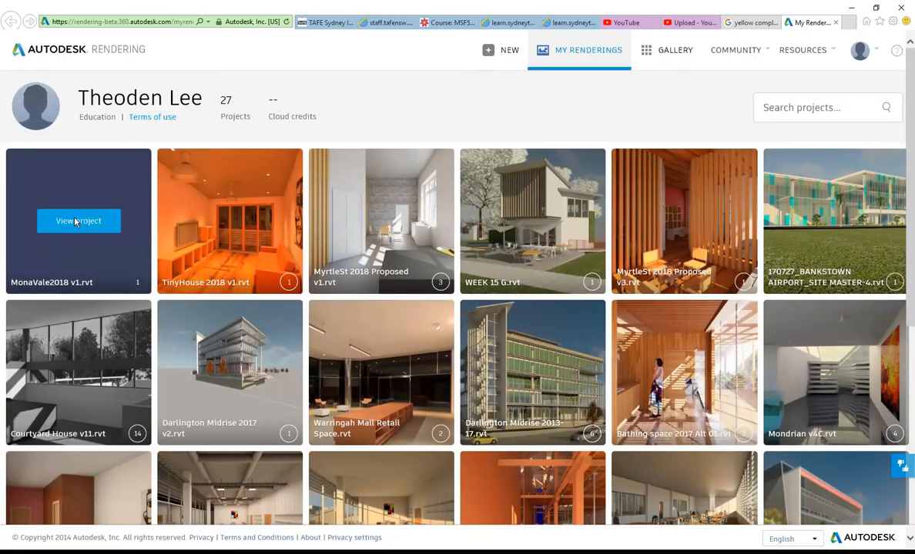
{"action": "left_click", "coordinate": [75, 221]}
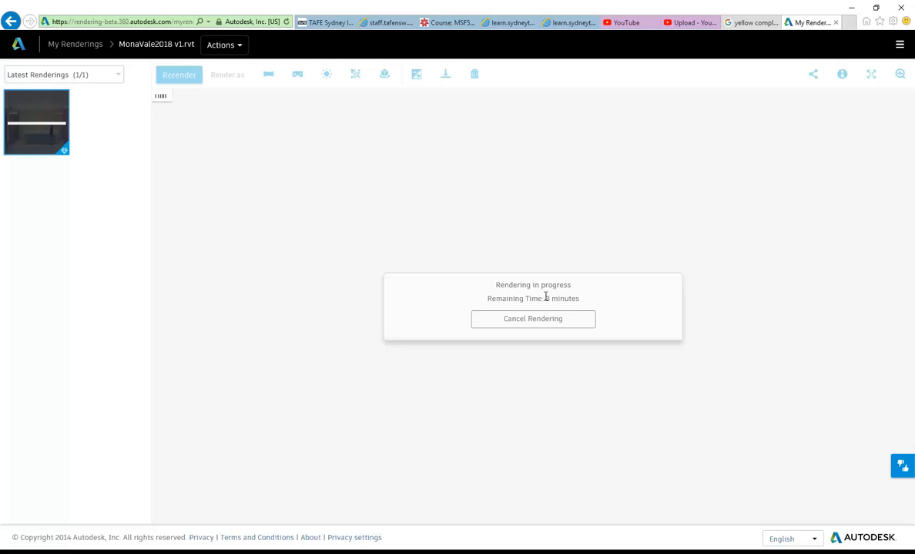
{"action": "scroll", "coordinate": [495, 393], "scroll_direction": "down", "scroll_amount": 2}
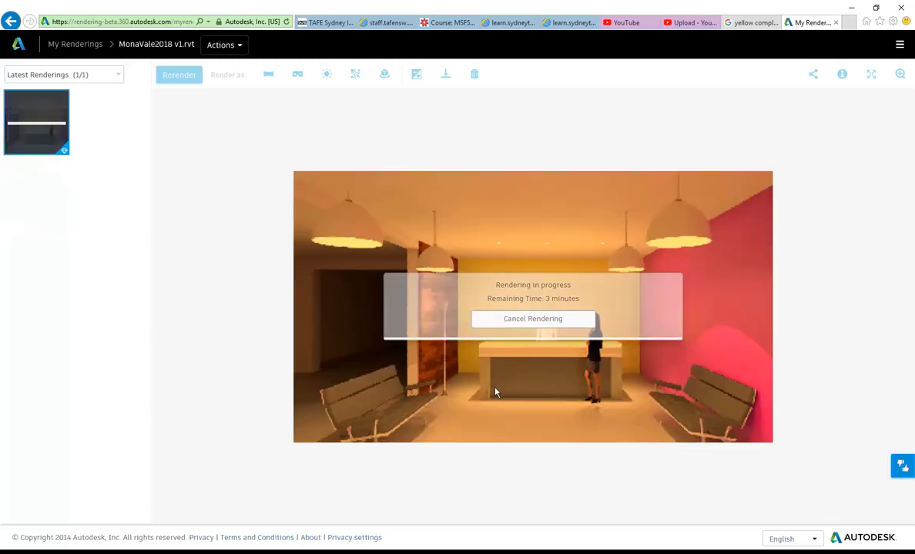
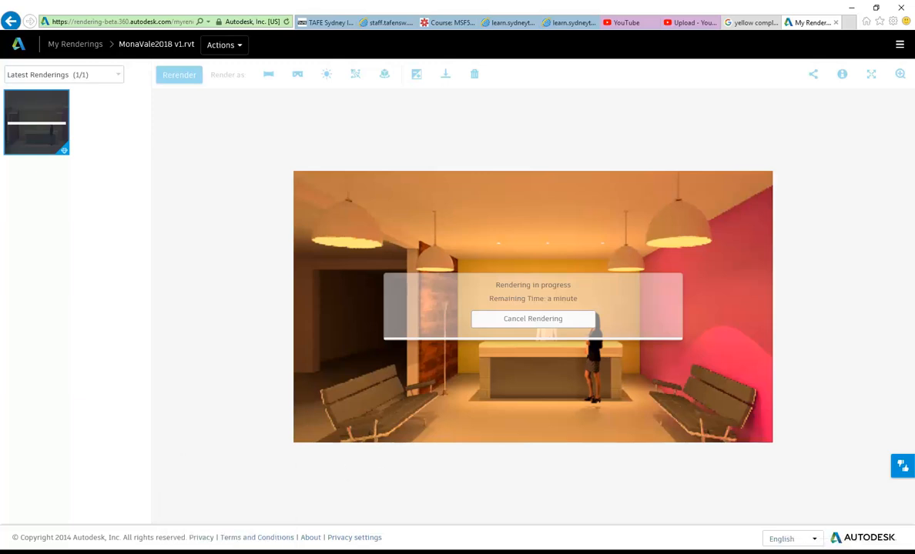
Step: Leave the A360 render running and return to Revit's 3D View 4 lobby model
{"action": "left_click", "coordinate": [281, 551]}
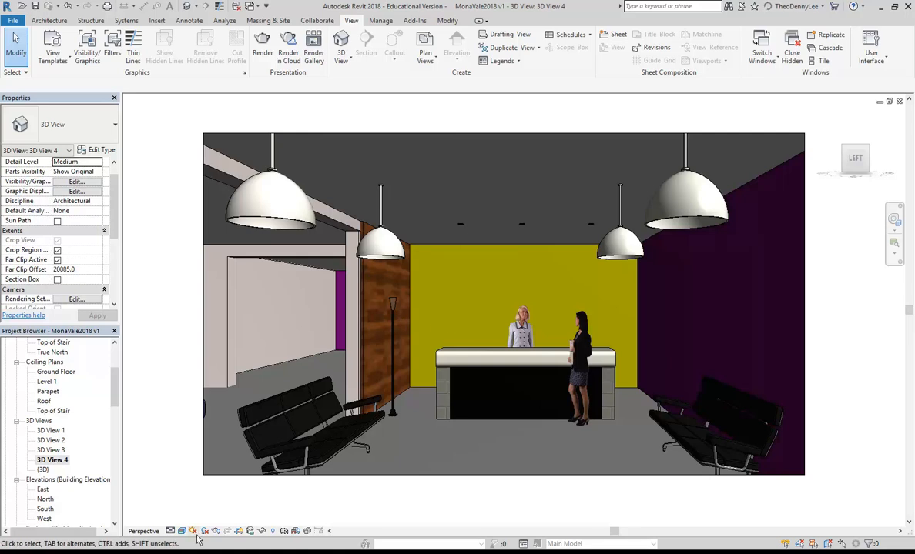
Step: Open the Rendering dialog for 3D View 4 with the RR shortcut
{"action": "key", "text": "r"}
{"action": "key", "text": "r"}
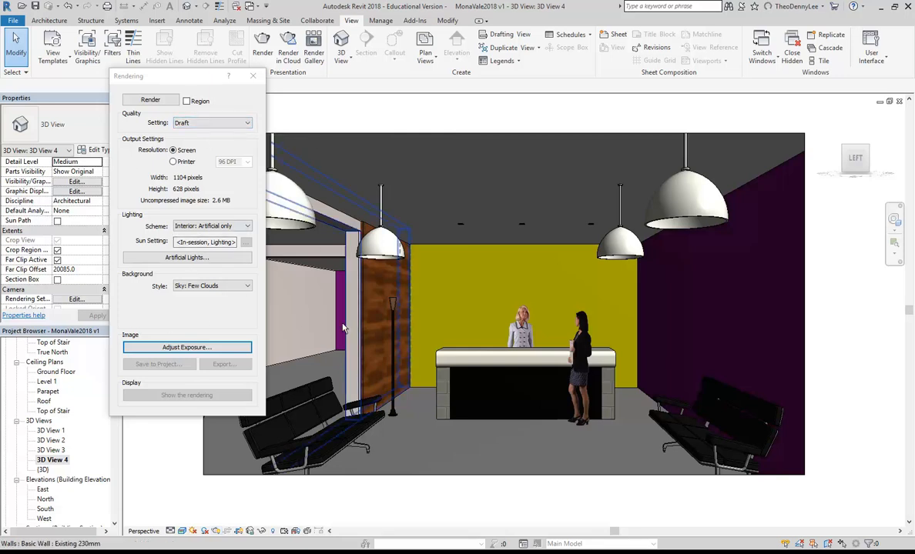
Step: Change the render quality from Draft to Medium, after briefly trying High
{"action": "left_click", "coordinate": [209, 123]}
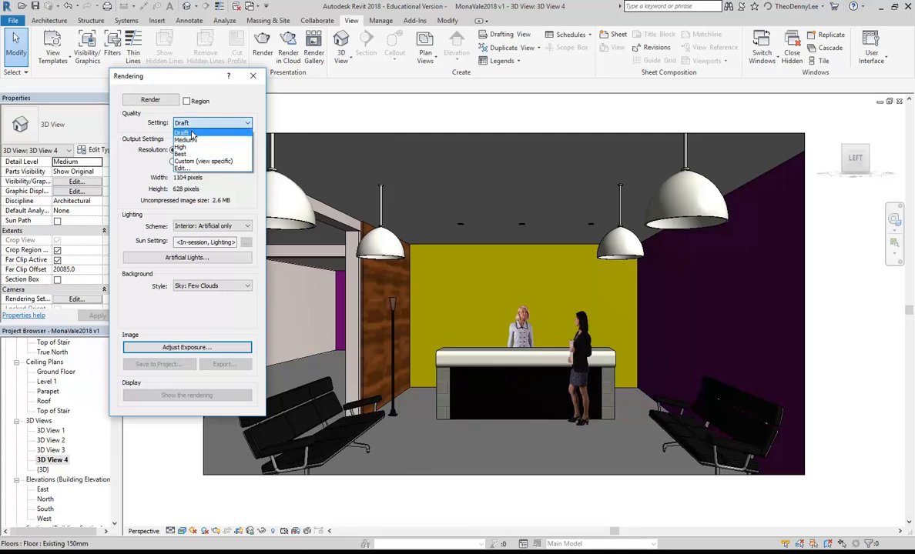
{"action": "left_click", "coordinate": [192, 141]}
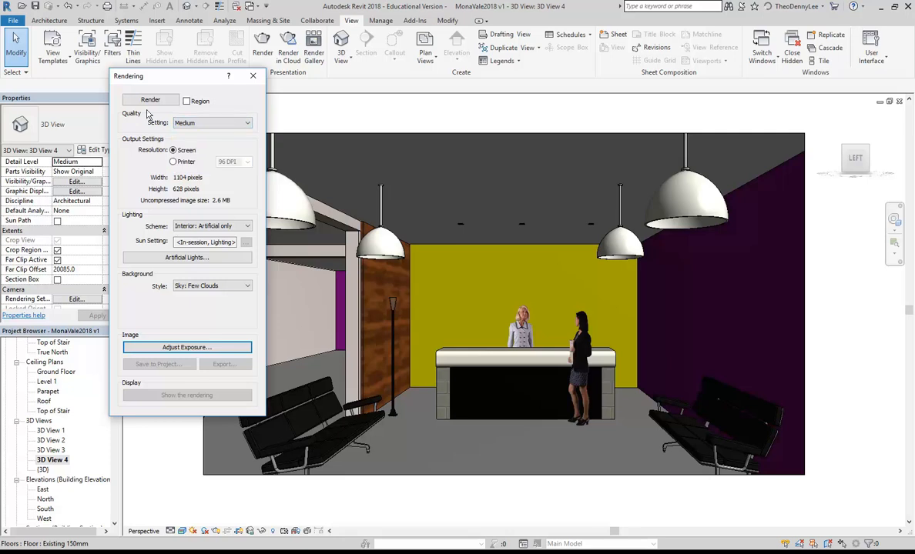
{"action": "left_click", "coordinate": [195, 124]}
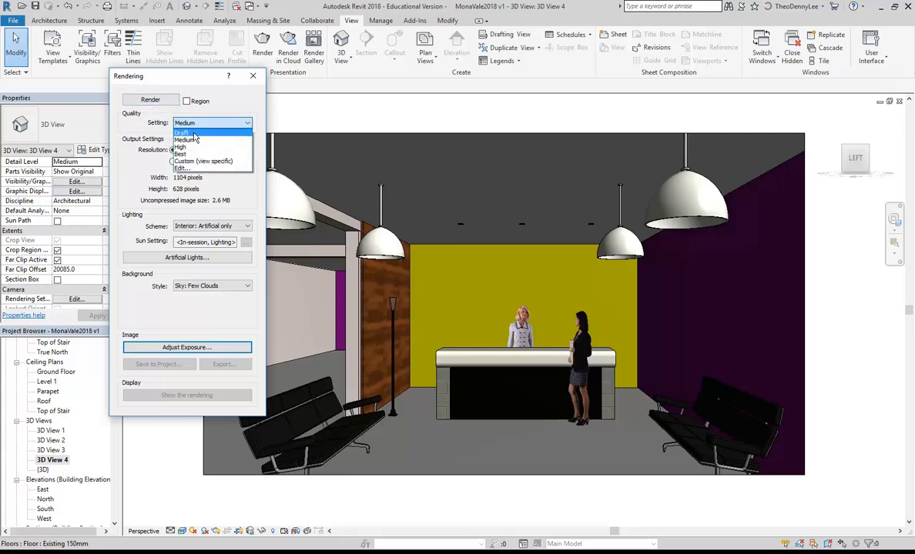
{"action": "left_click", "coordinate": [190, 140]}
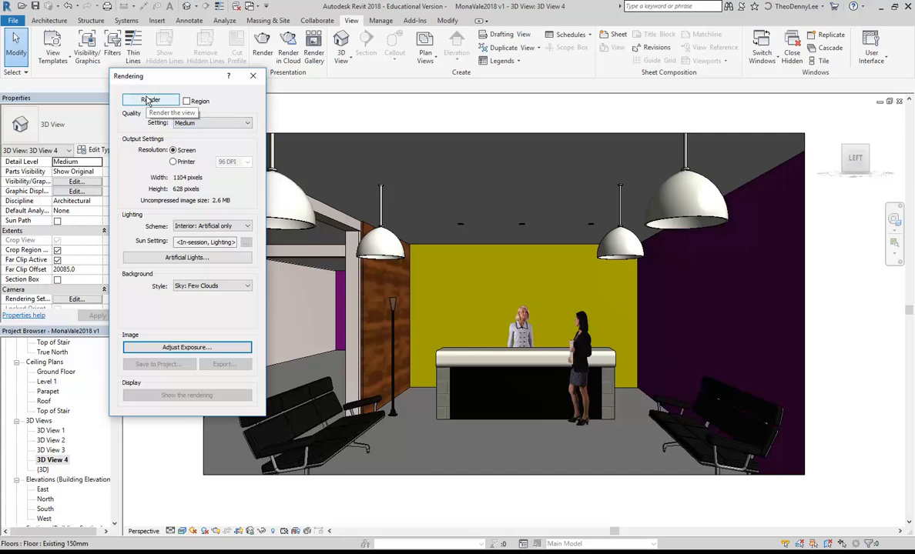
{"action": "left_click", "coordinate": [224, 123]}
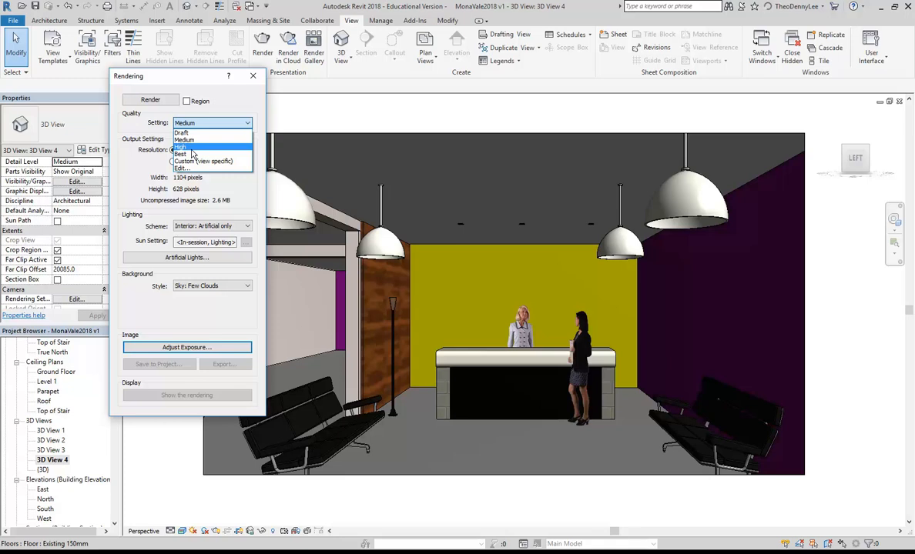
{"action": "left_click", "coordinate": [188, 148]}
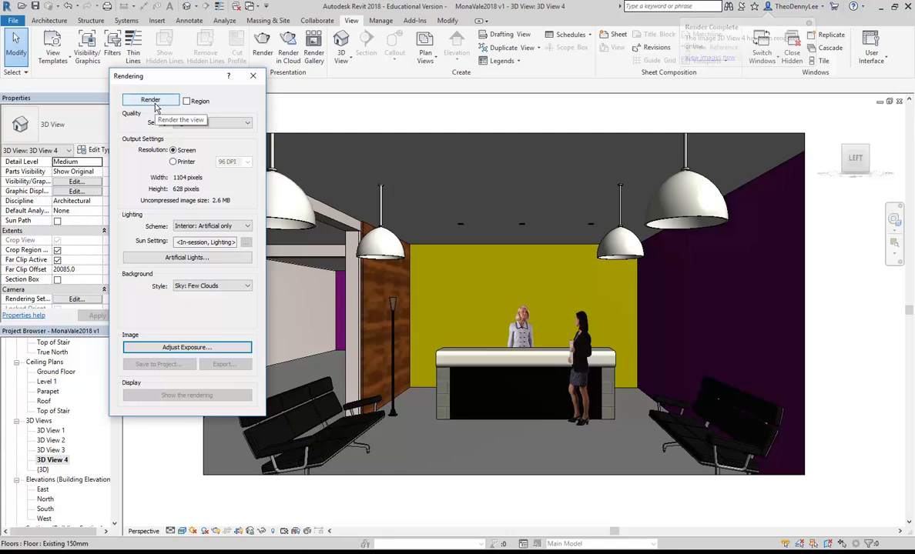
{"action": "left_click", "coordinate": [216, 124]}
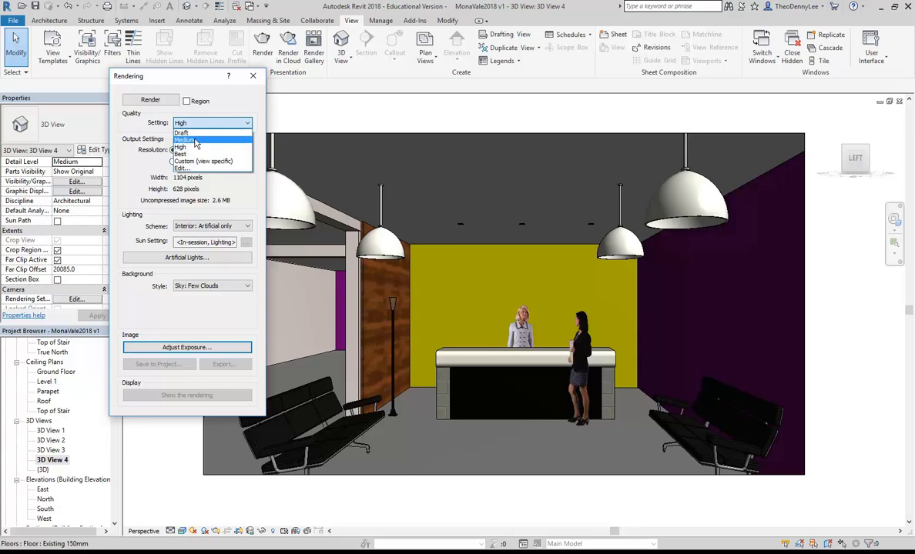
{"action": "left_click", "coordinate": [194, 141]}
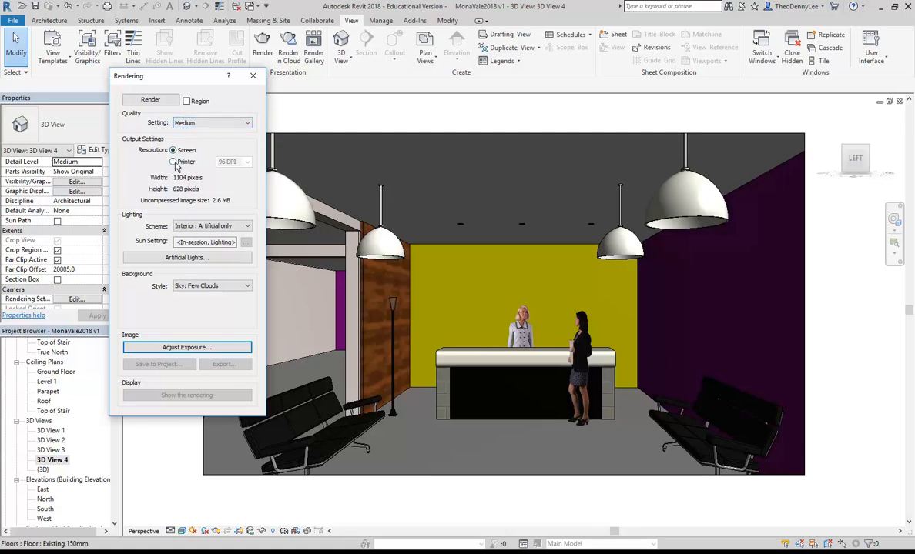
Step: Start the local Medium-quality render of 3D View 4, then switch to the cloud rendering results page
{"action": "left_click", "coordinate": [133, 99]}
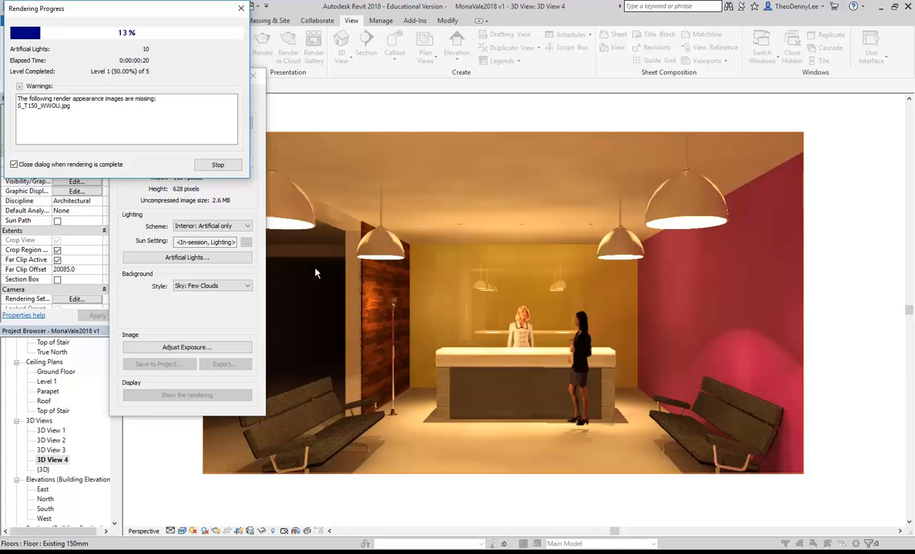
{"action": "left_click", "coordinate": [117, 552]}
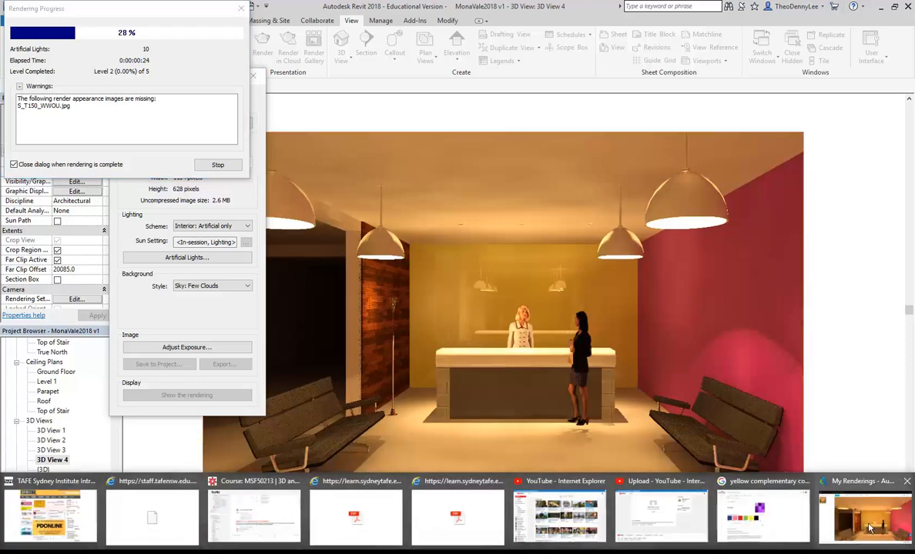
{"action": "left_click", "coordinate": [855, 508]}
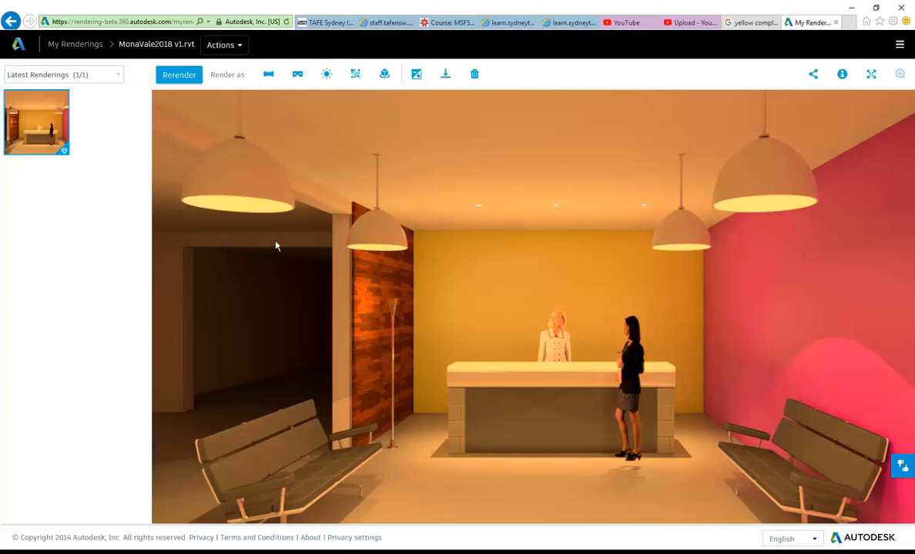